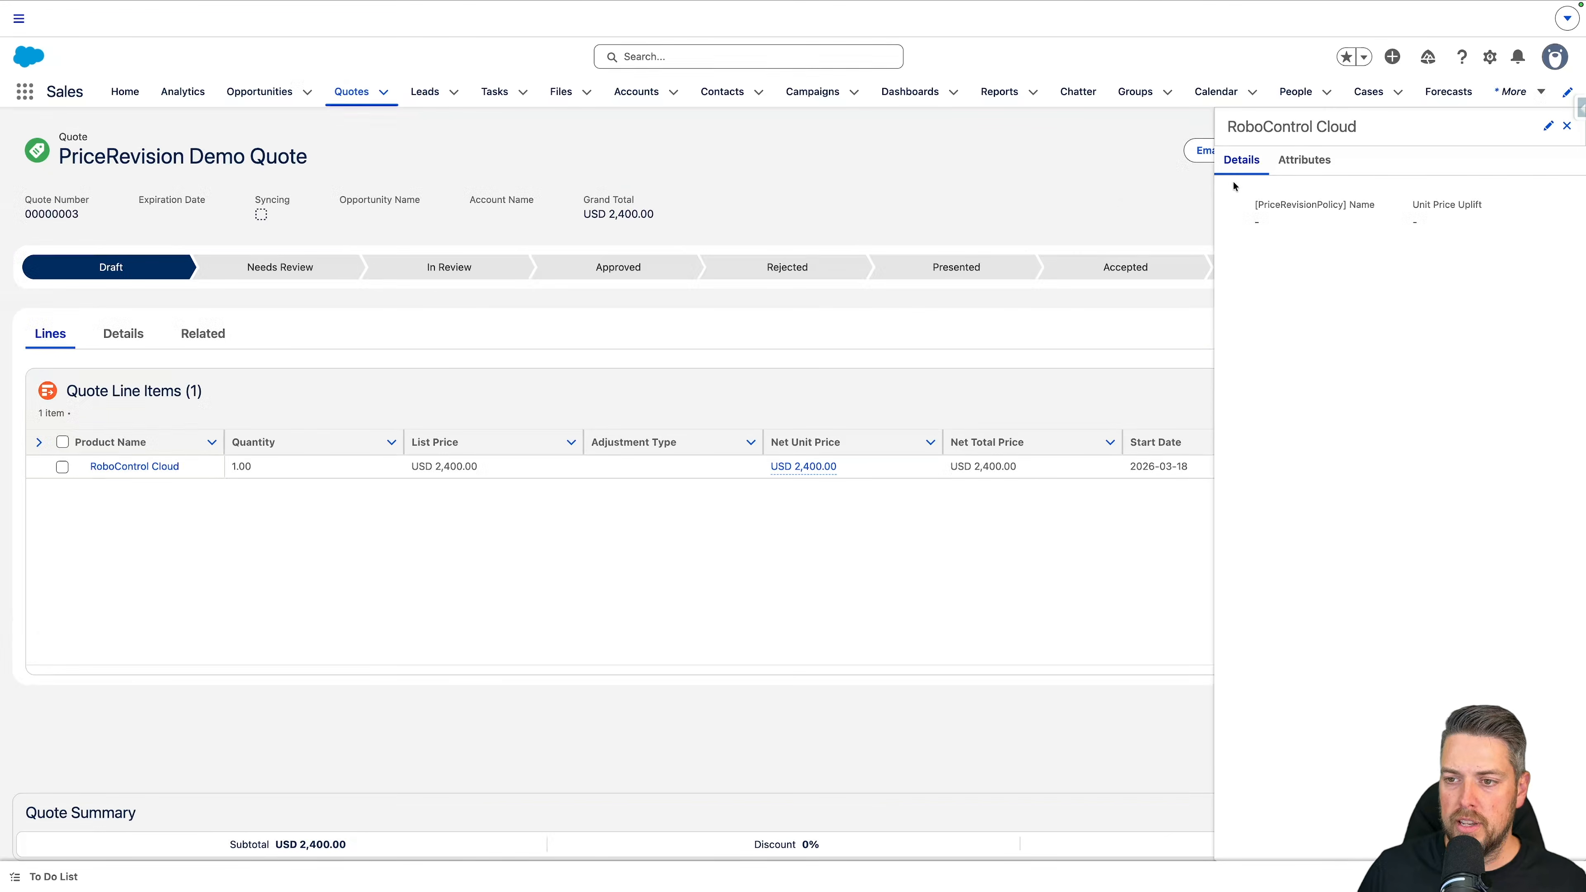
Step: Set the Unit Price Uplift of the RoboControl Cloud quote line item to 5.00% and save the line item
click(1548, 126)
click(888, 492)
click(951, 558)
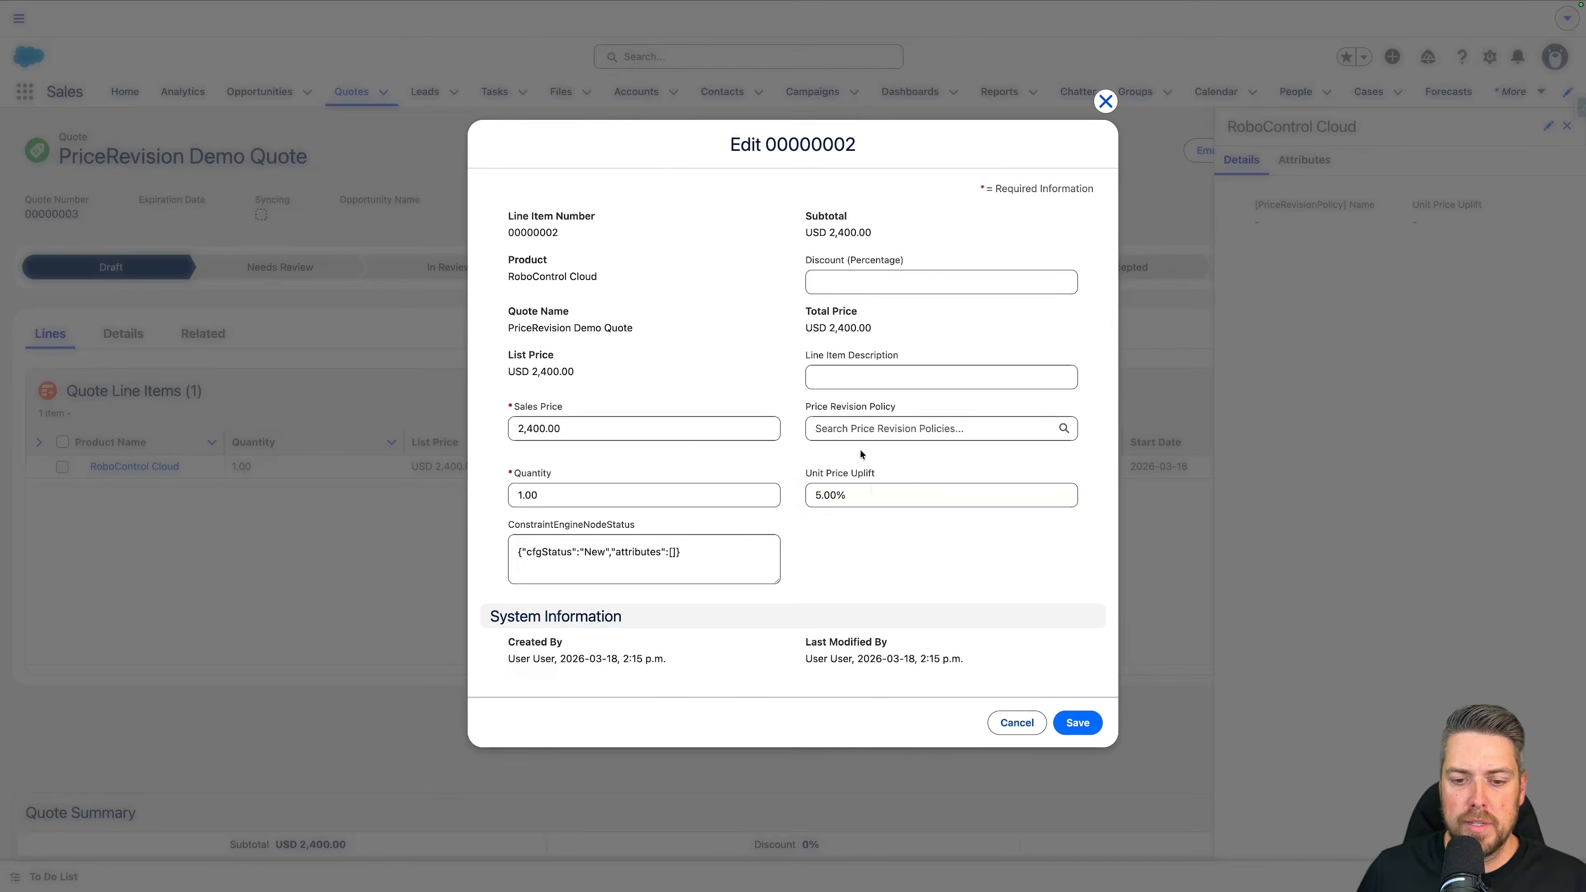
click(1077, 723)
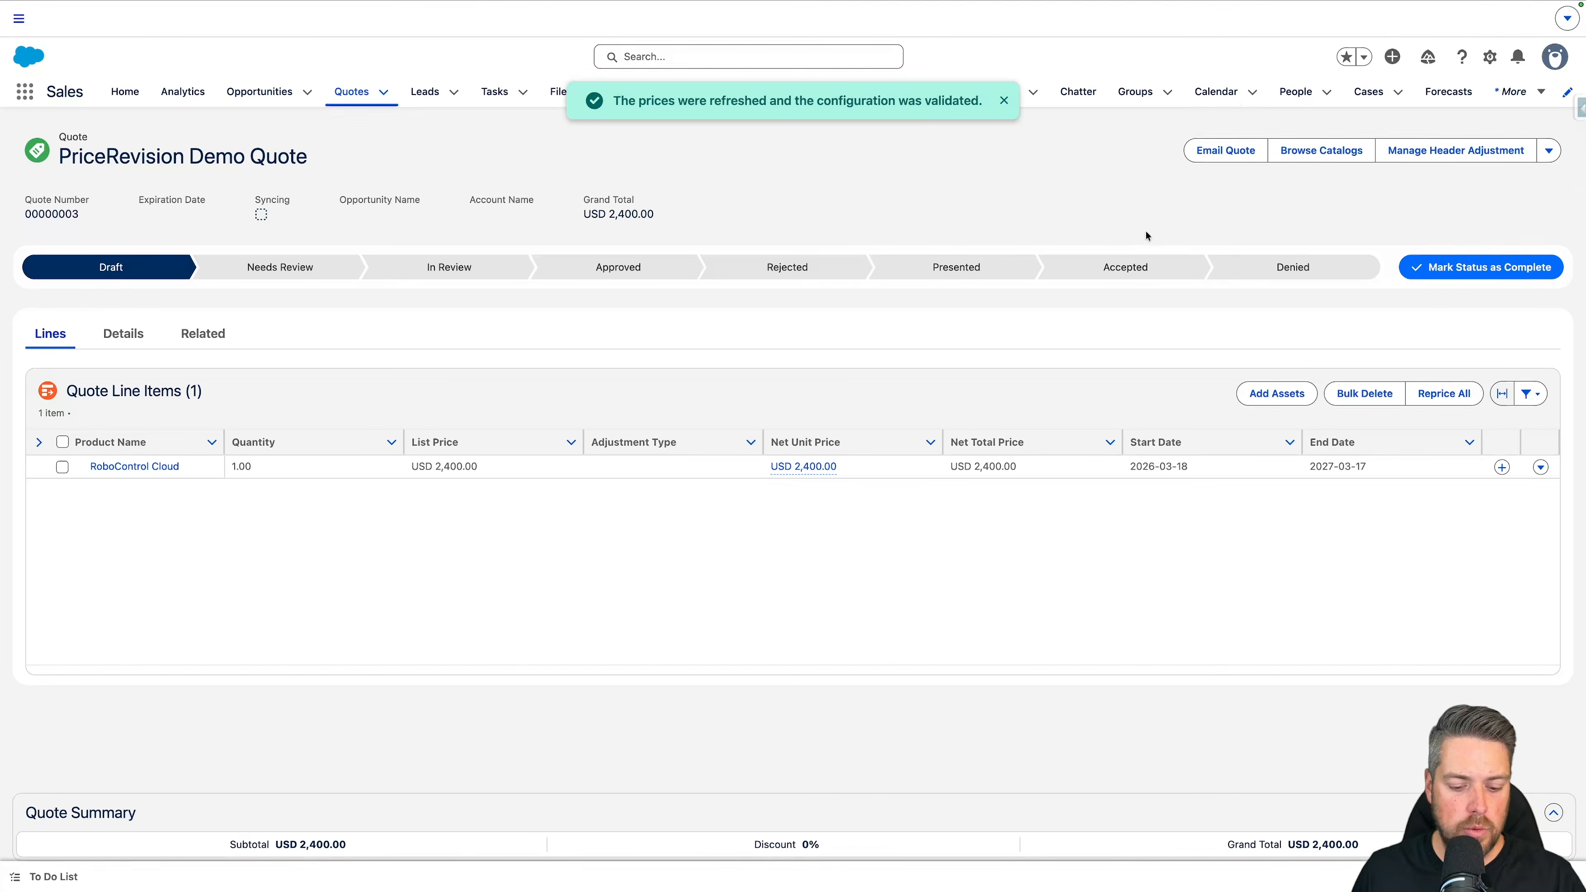
Step: Create a single order from the PriceRevision Demo Quote and open the new order
click(1549, 150)
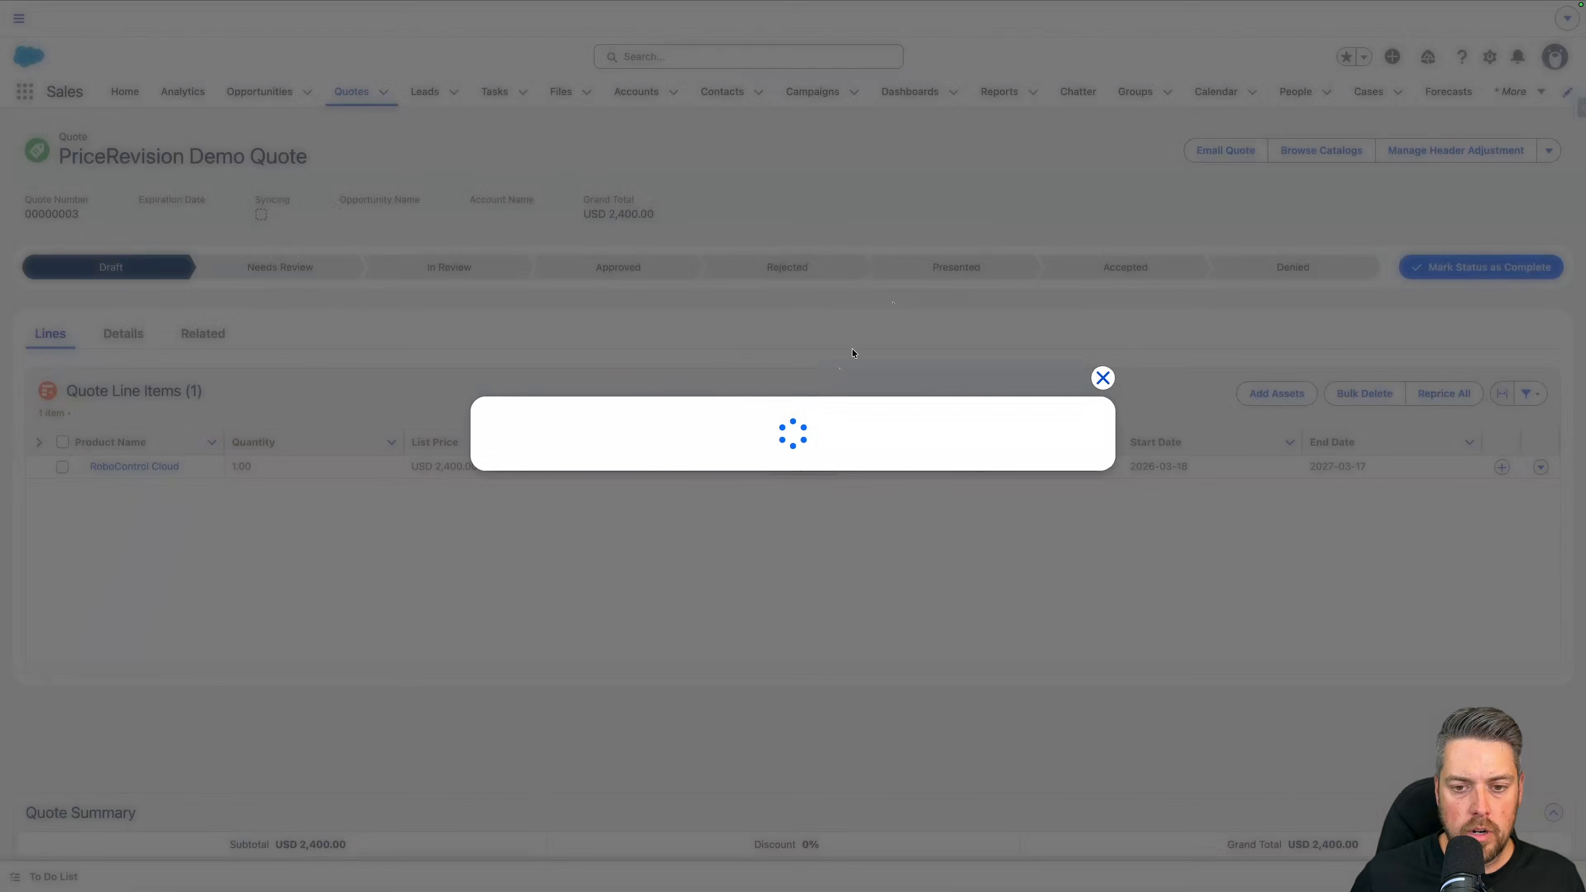
click(798, 331)
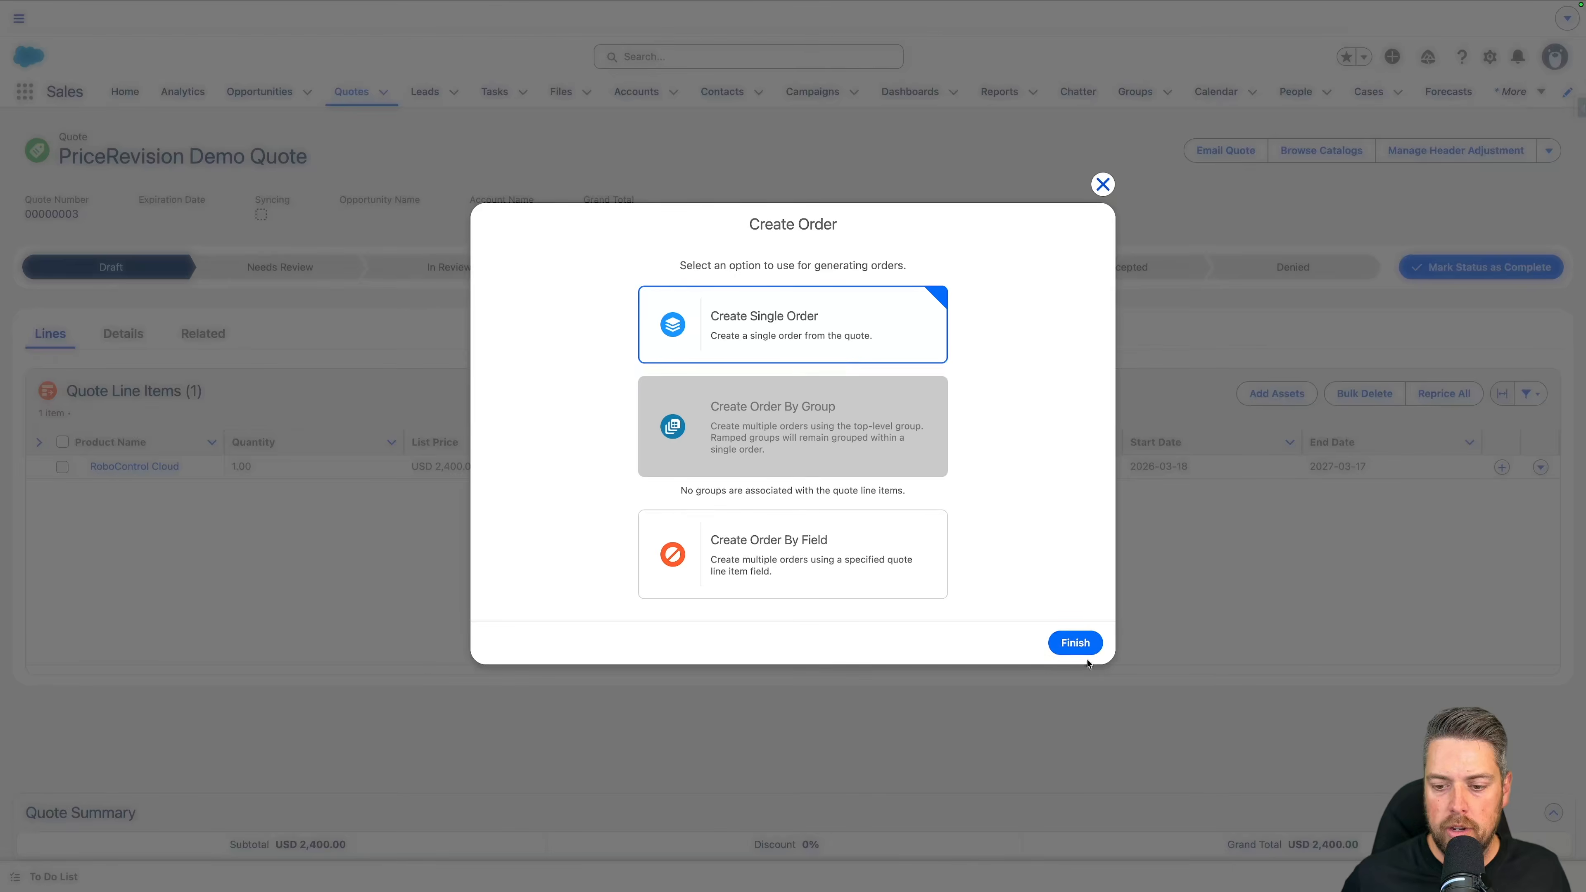
click(1075, 642)
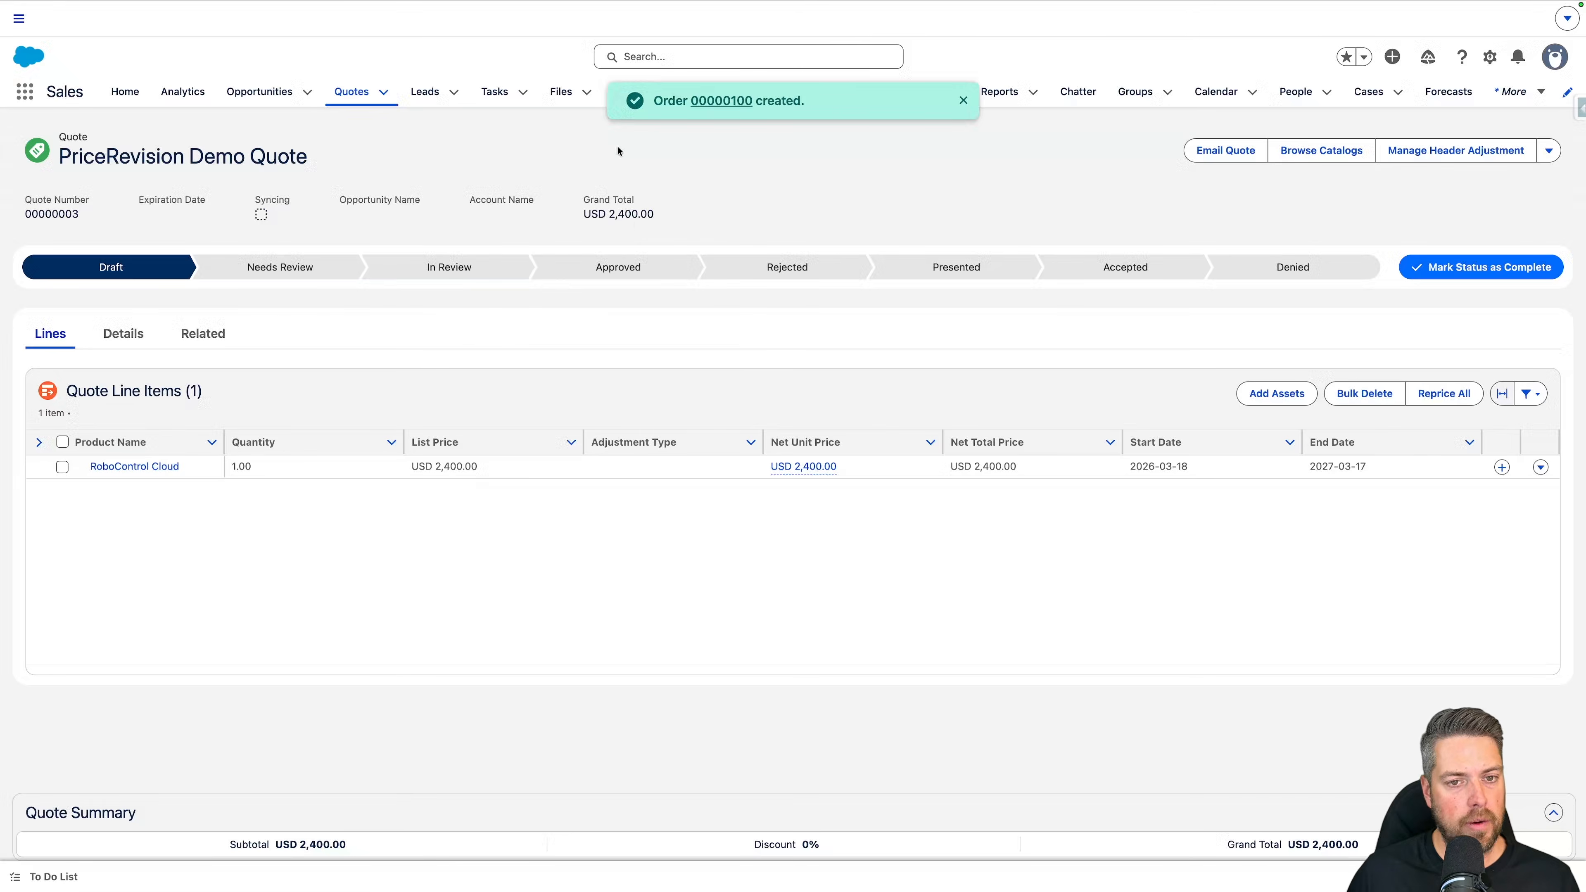
click(720, 102)
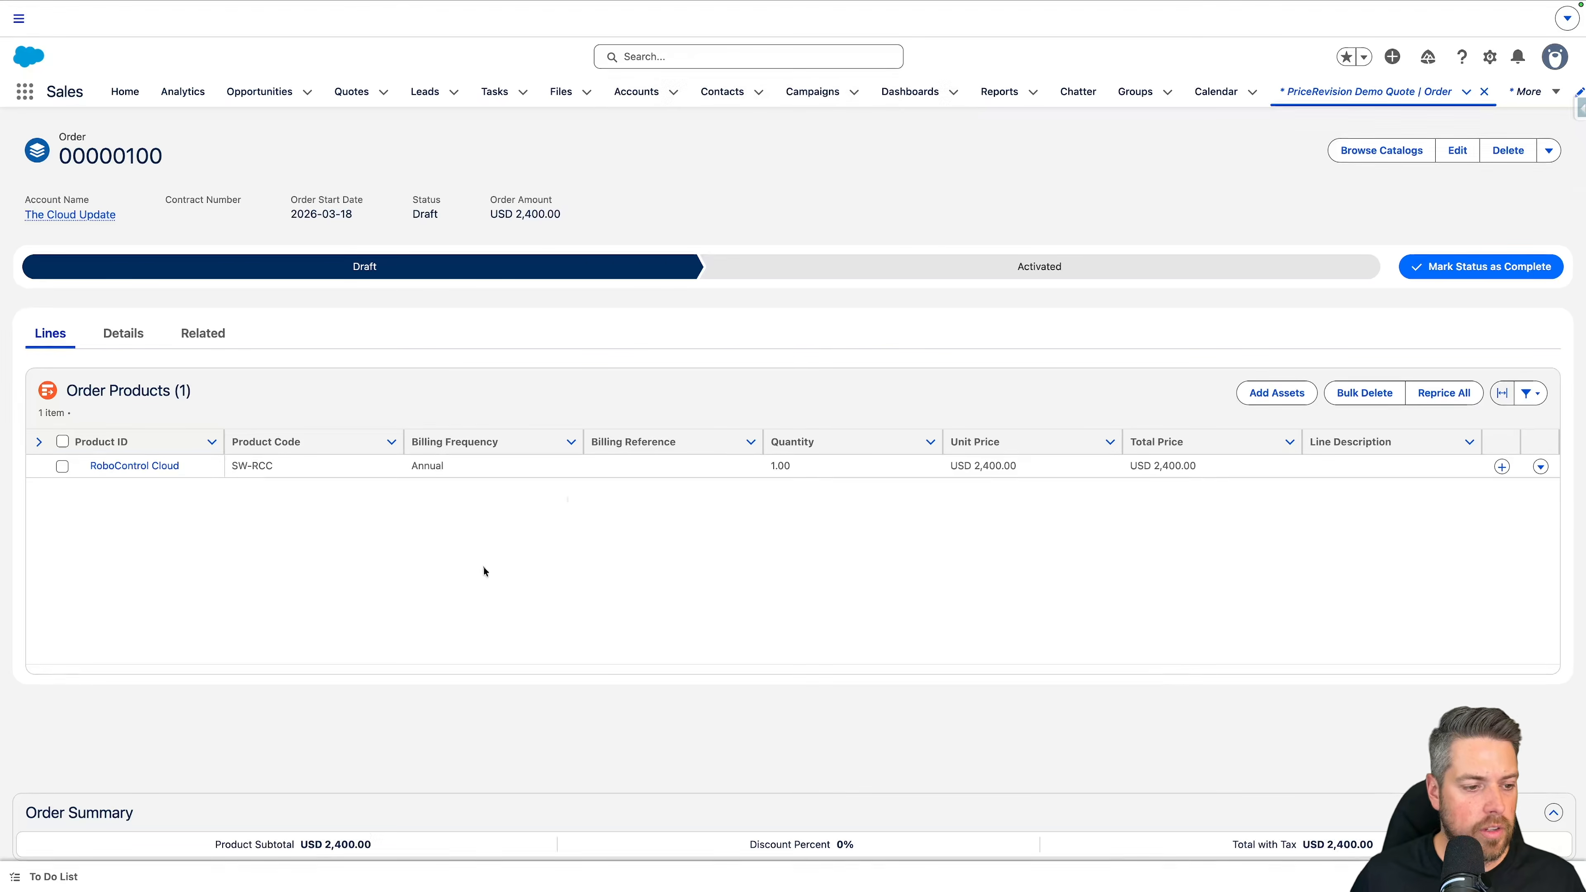
Step: View the details of the order's RoboControl Cloud product and check its Unit Price Uplift
click(1539, 467)
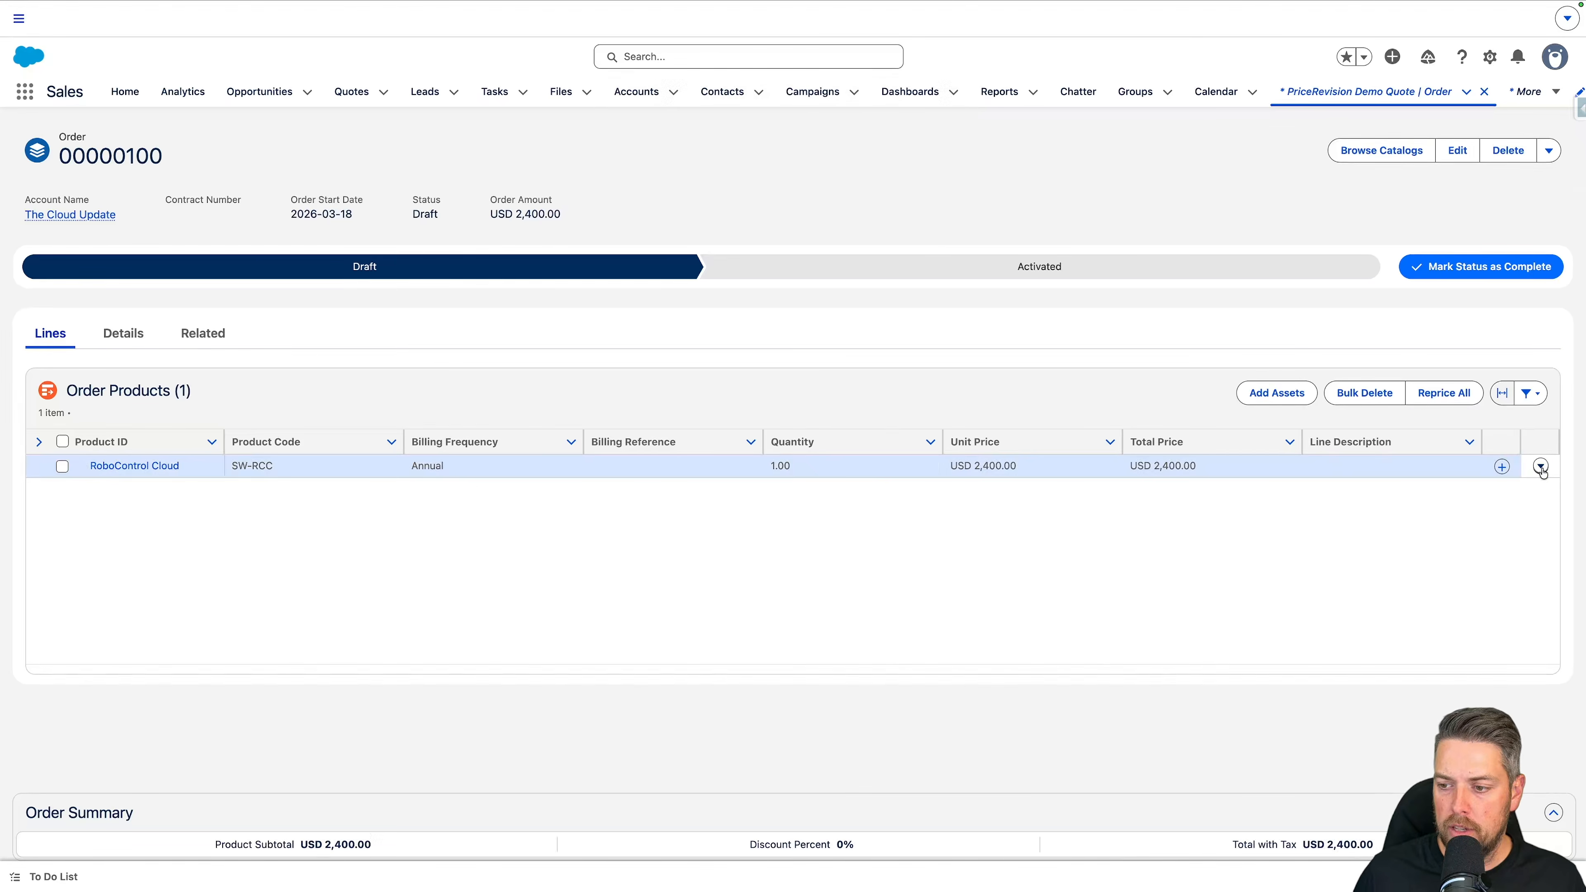
click(1527, 494)
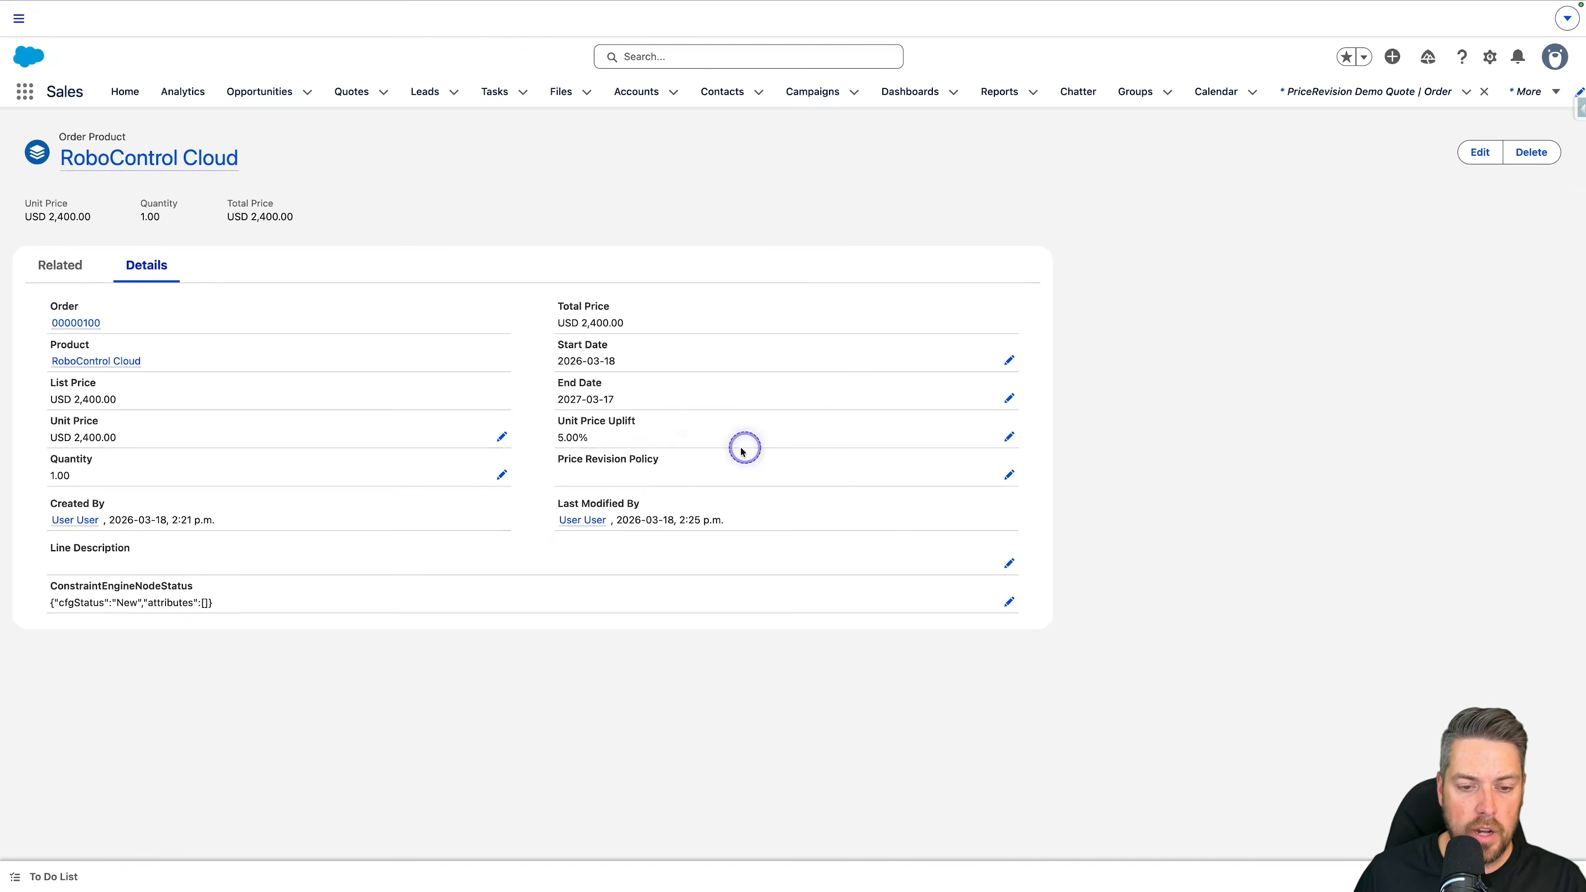
drag(544, 412, 701, 447)
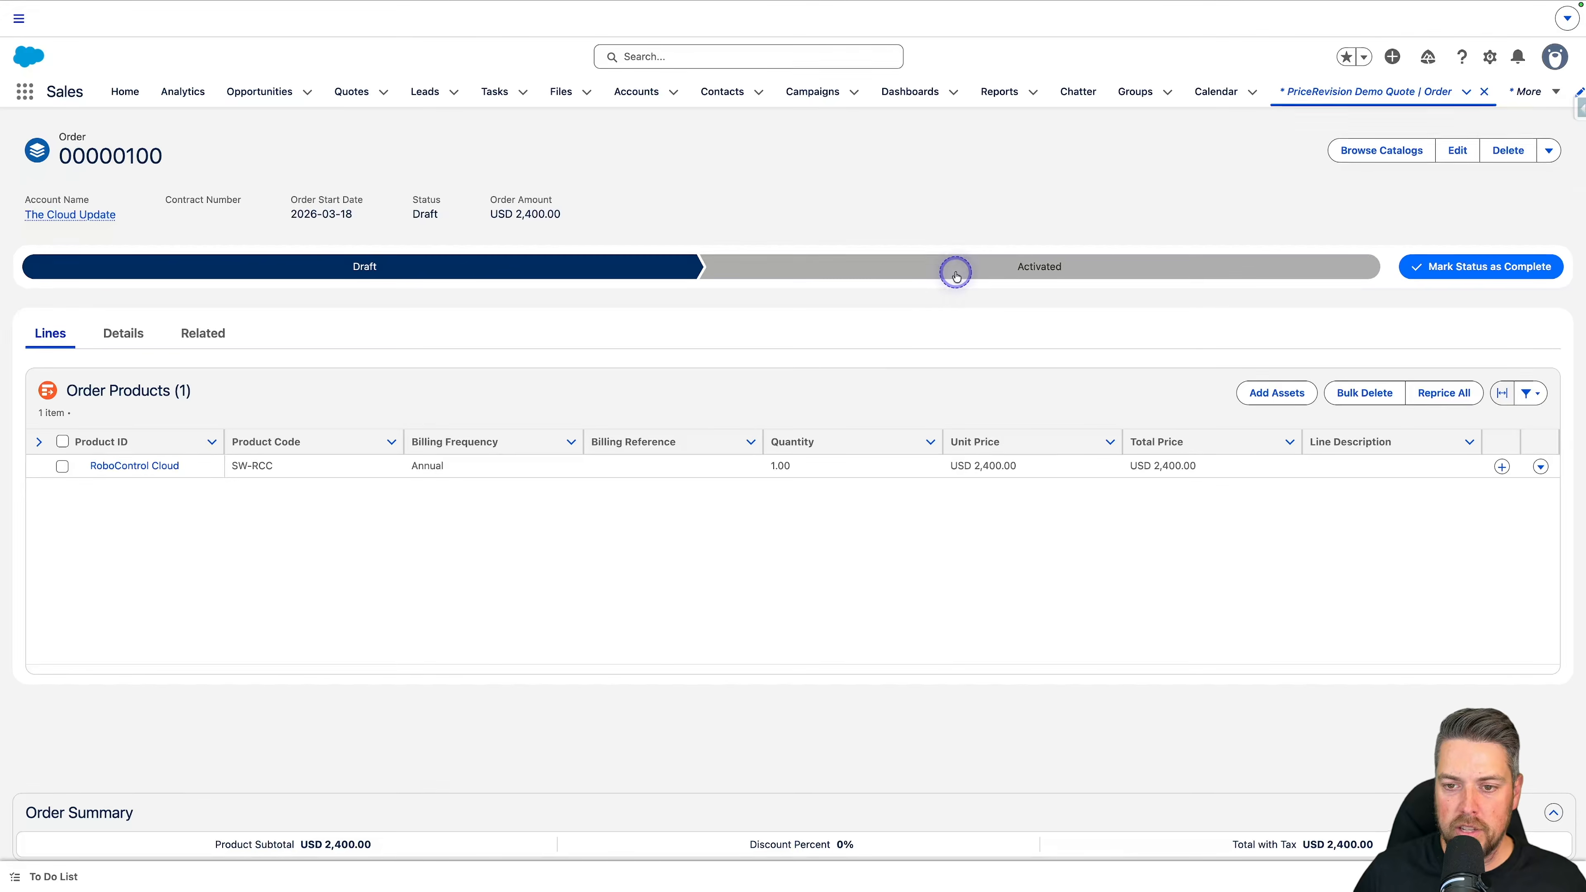
Step: Change the order's status to Activated and open the managed assets of The Cloud Update account
click(969, 267)
click(1420, 267)
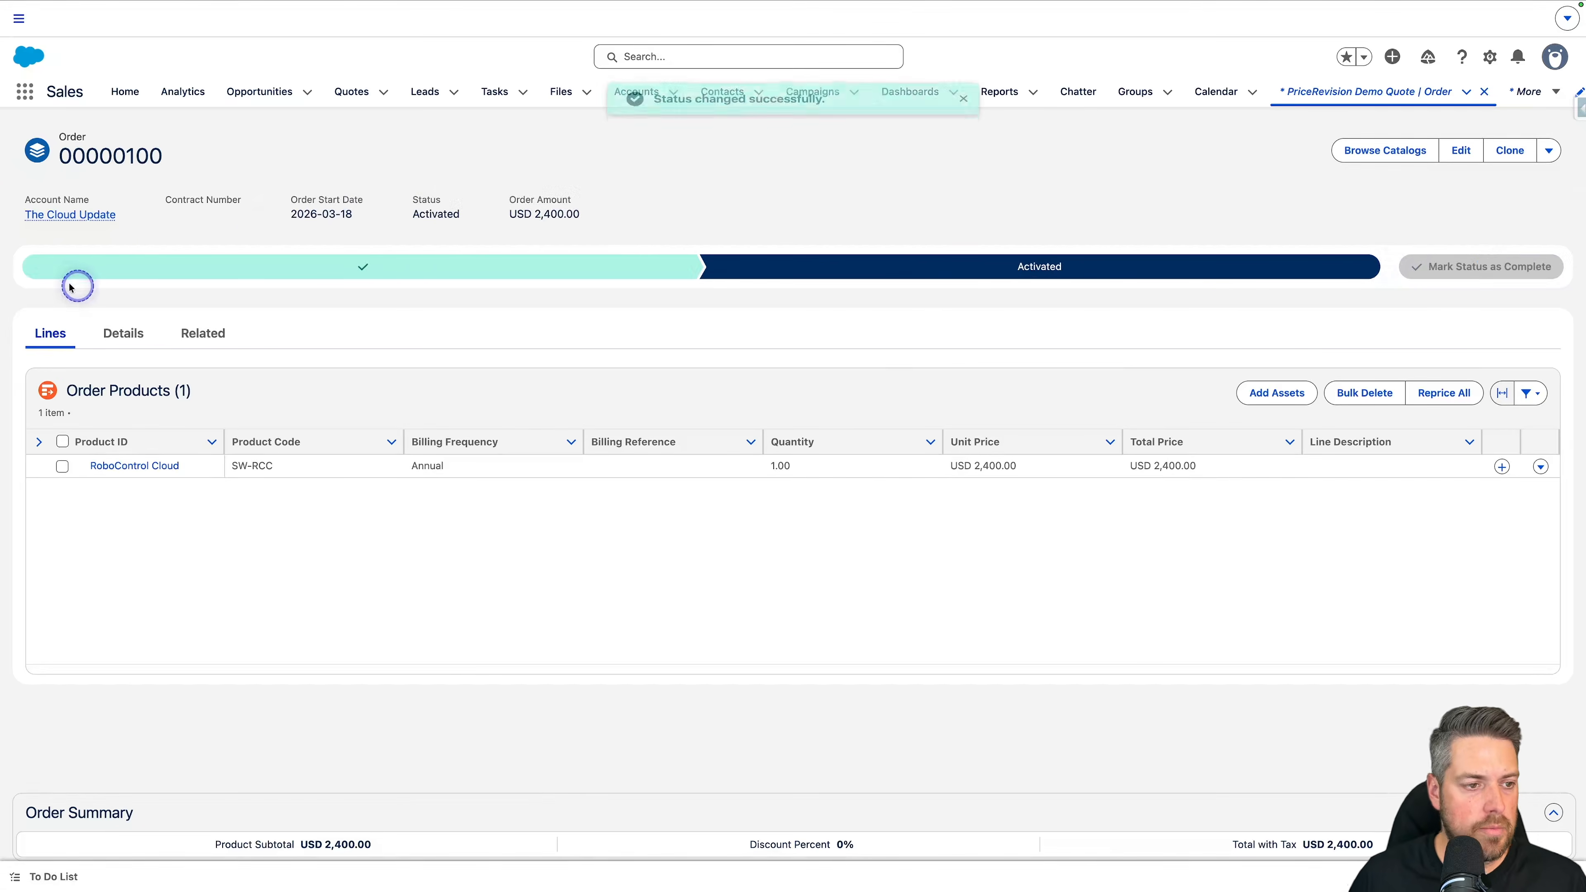
click(33, 217)
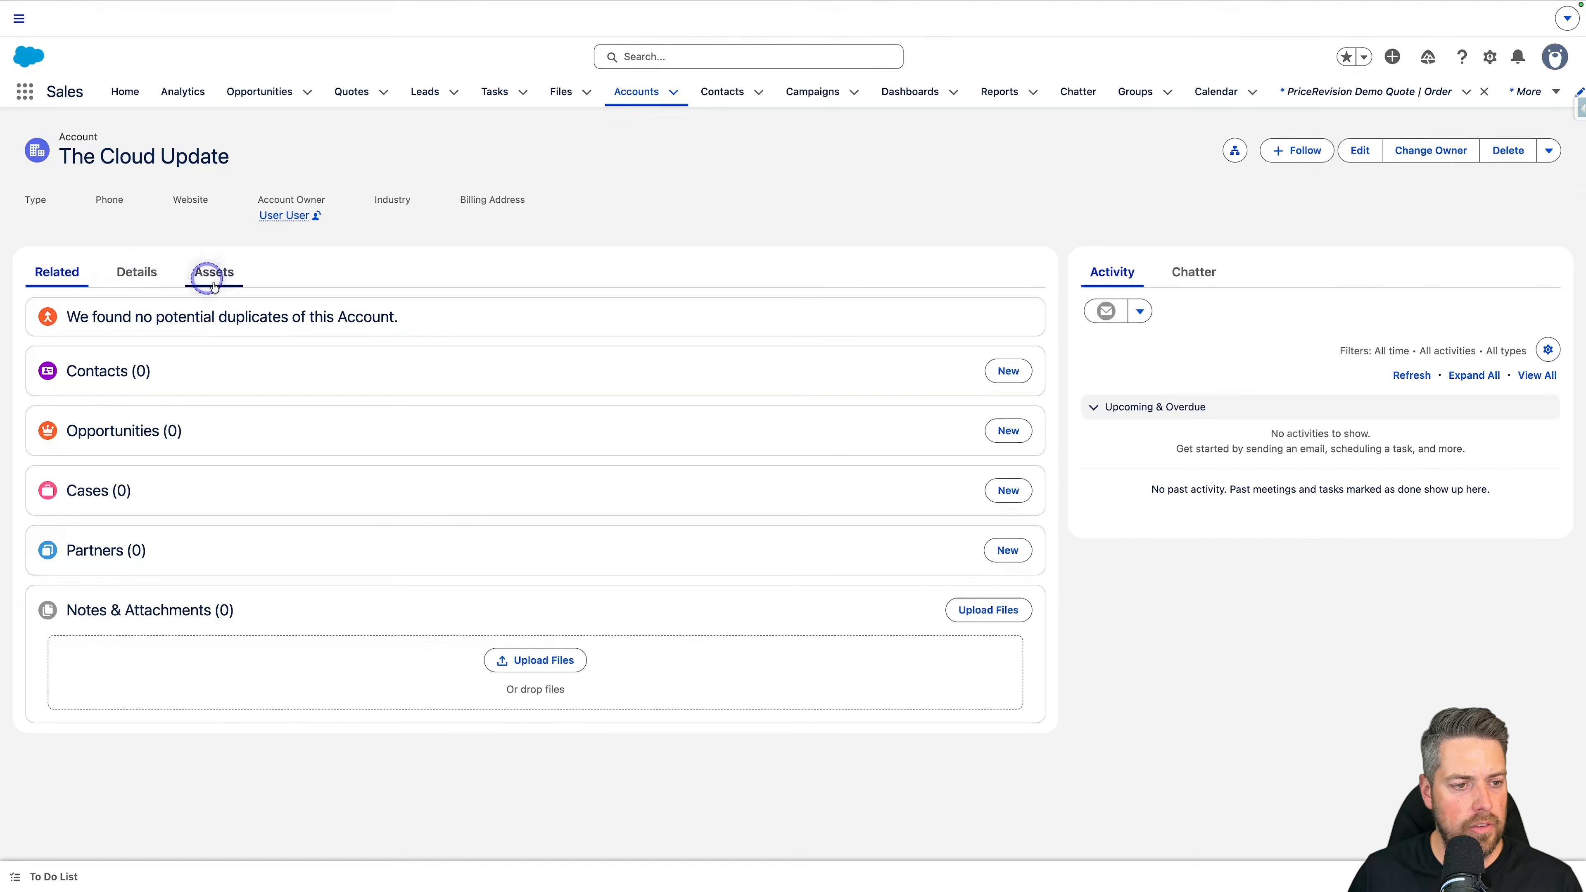
click(215, 283)
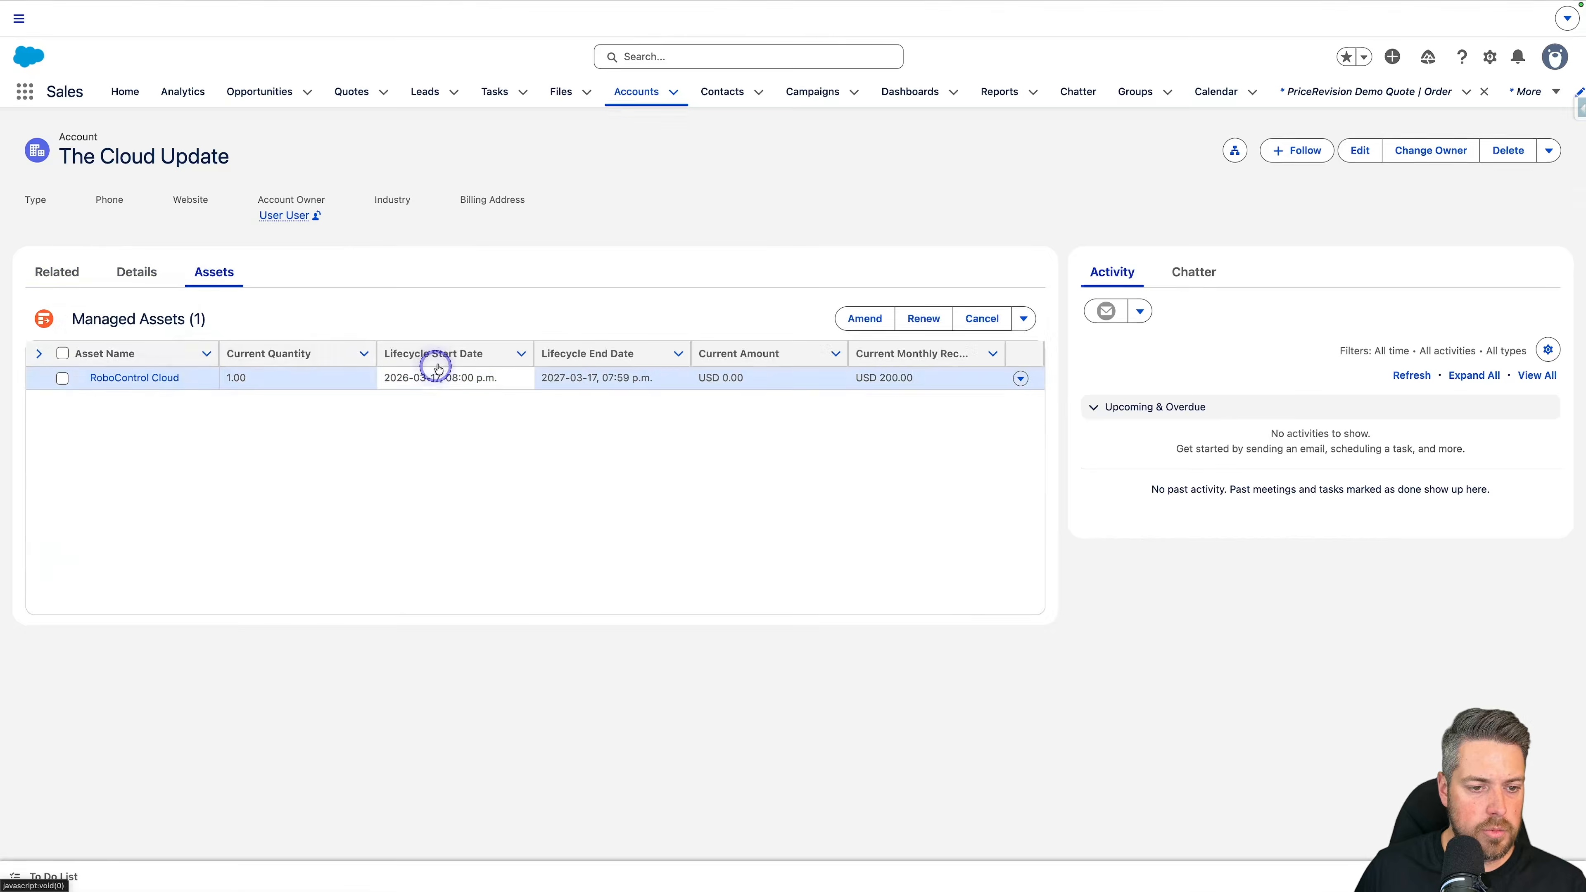
Step: Open the RoboControl Cloud asset record and check its Unit Price Uplift
click(1020, 378)
click(996, 403)
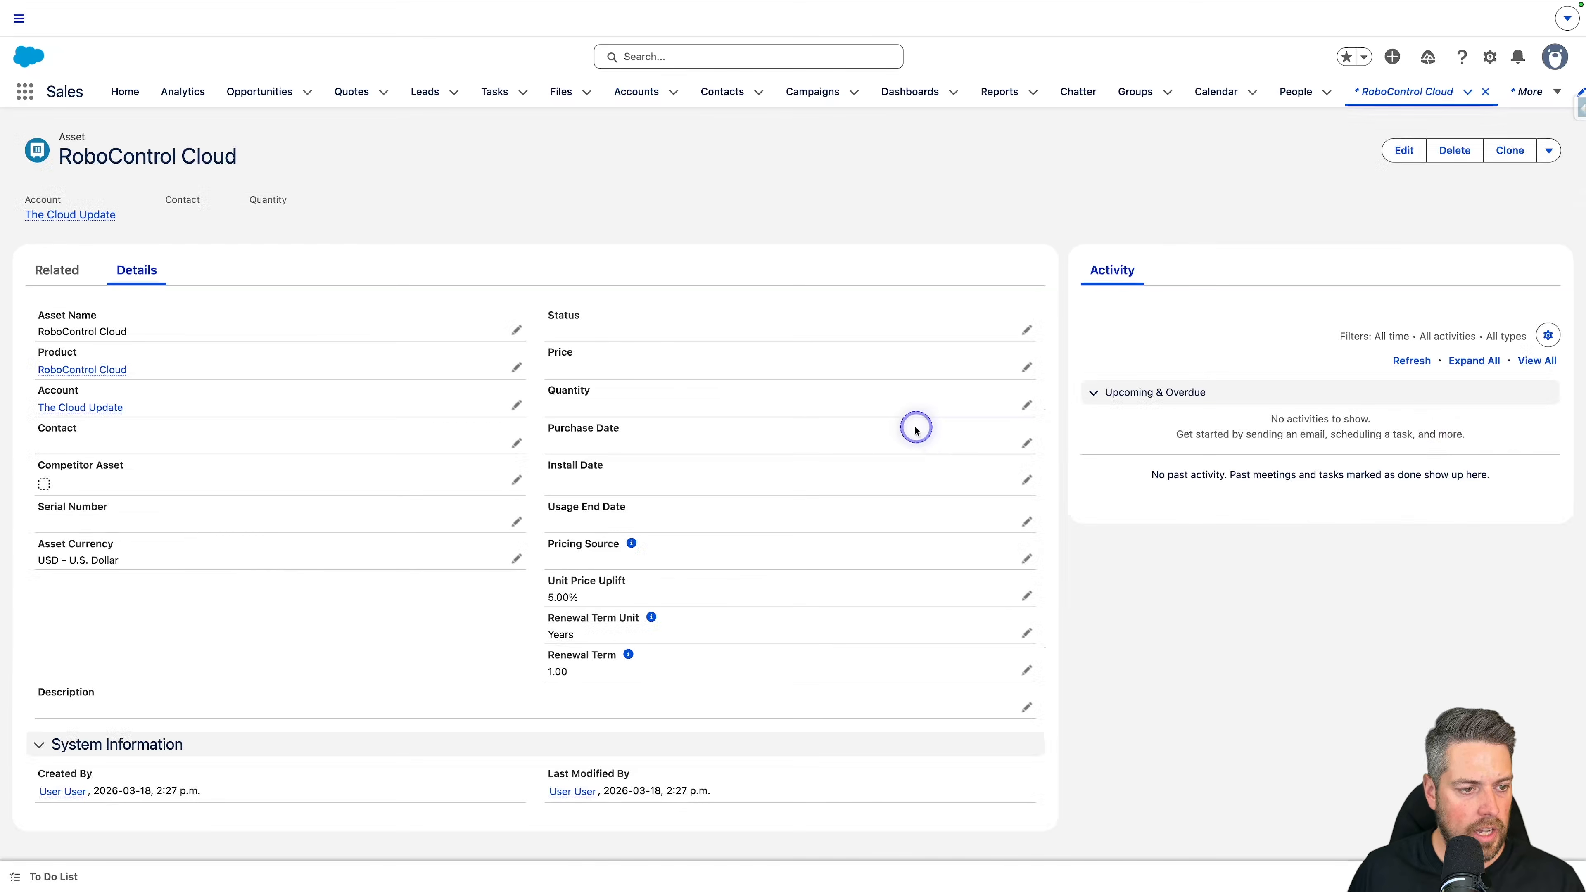
drag(542, 577, 610, 598)
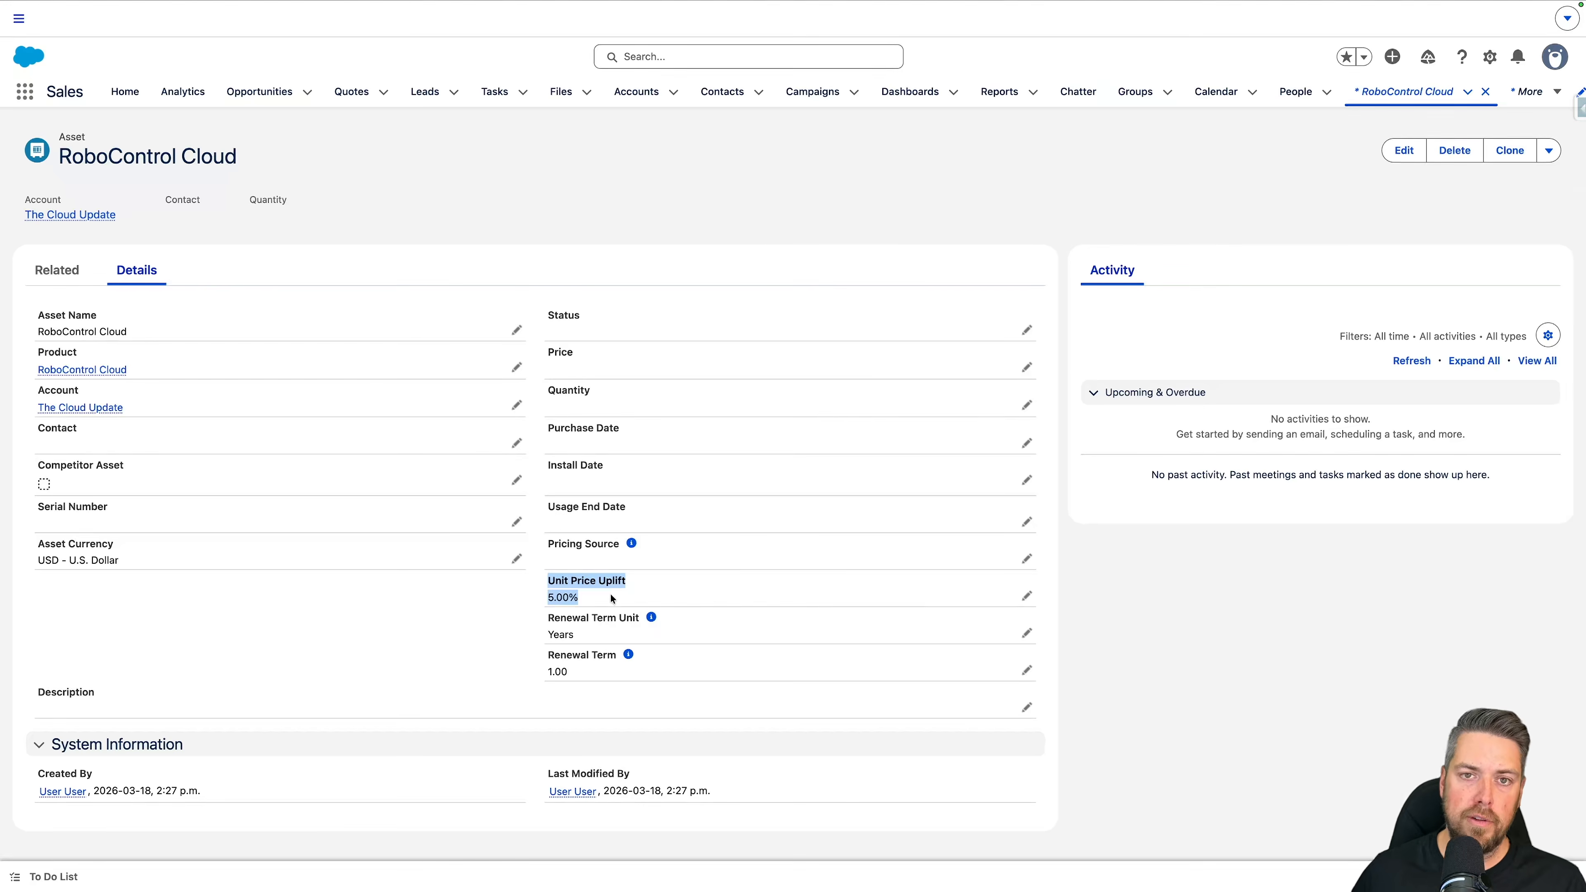
click(1107, 590)
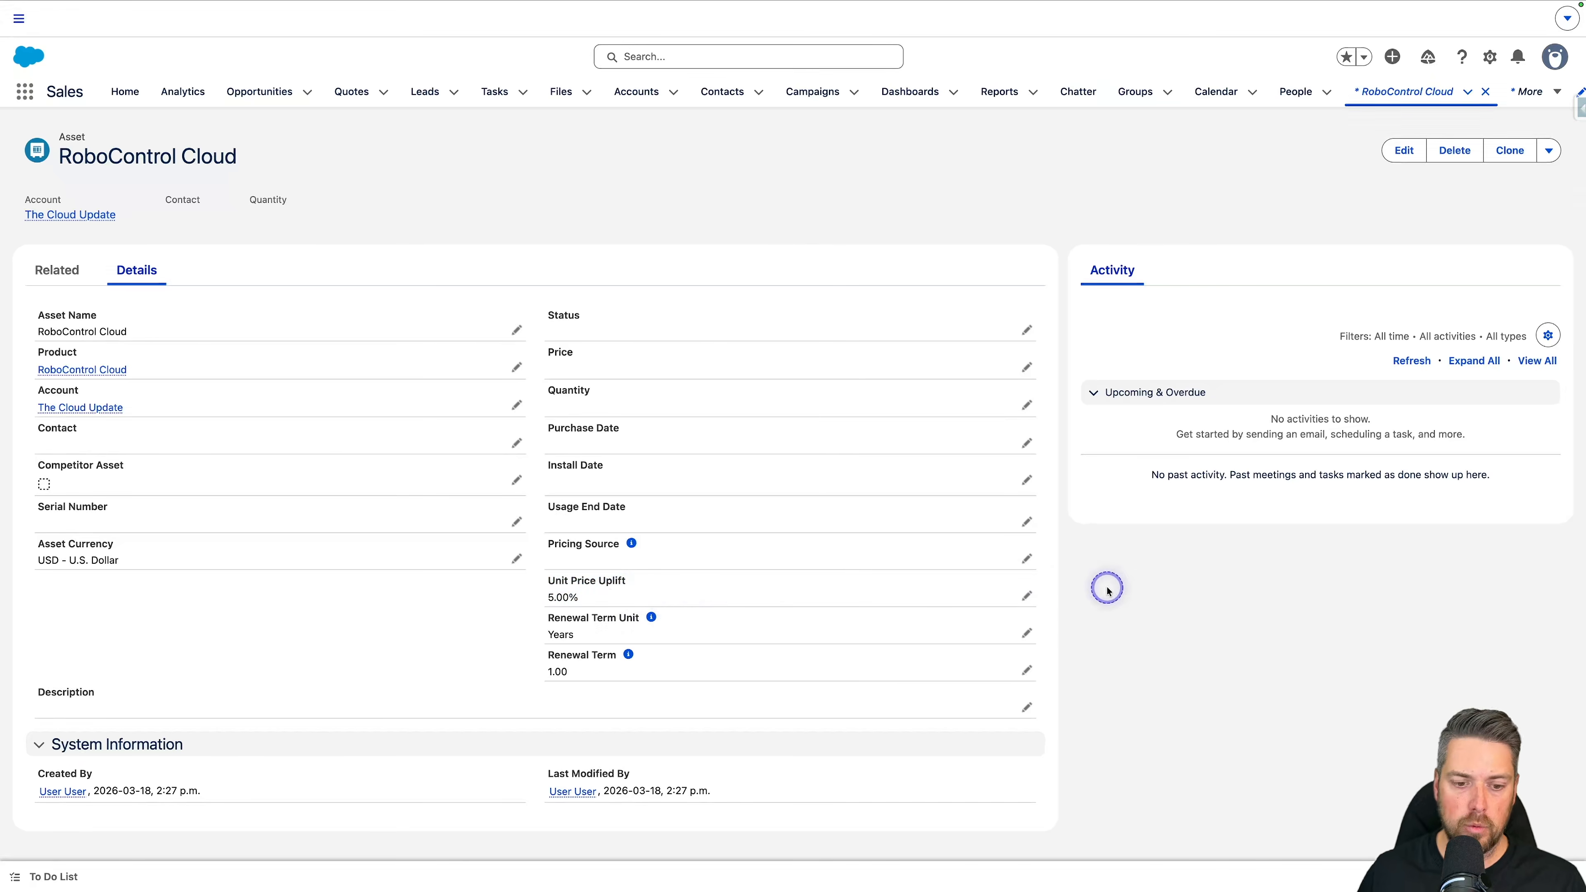
Step: Set the RoboControl Cloud asset's Pricing Source to Last Transaction and save the record
click(1026, 597)
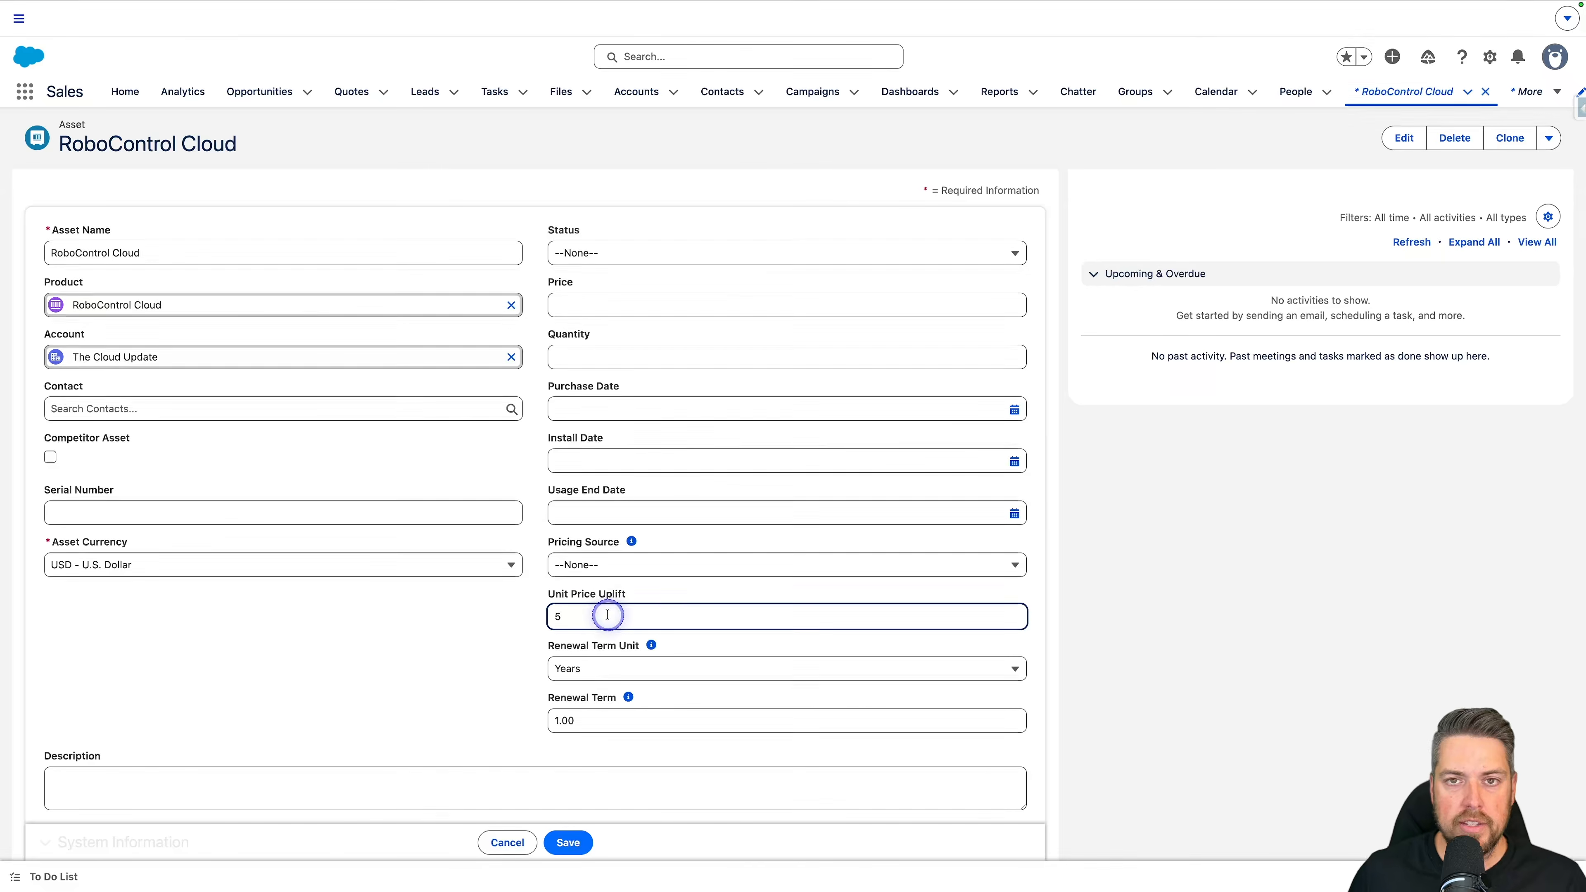
click(584, 564)
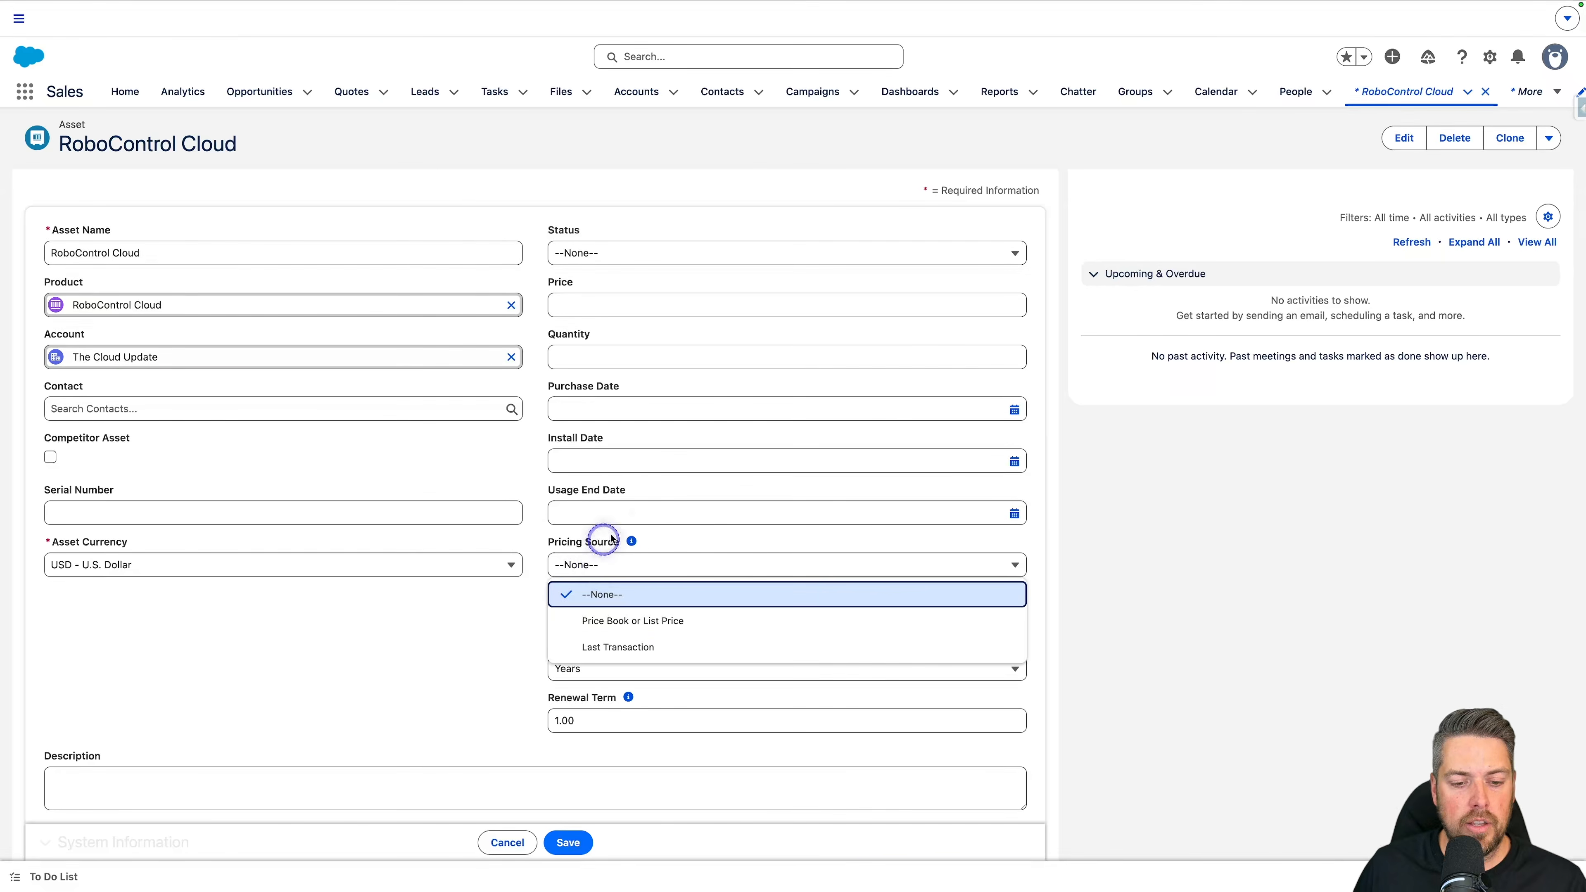
click(610, 653)
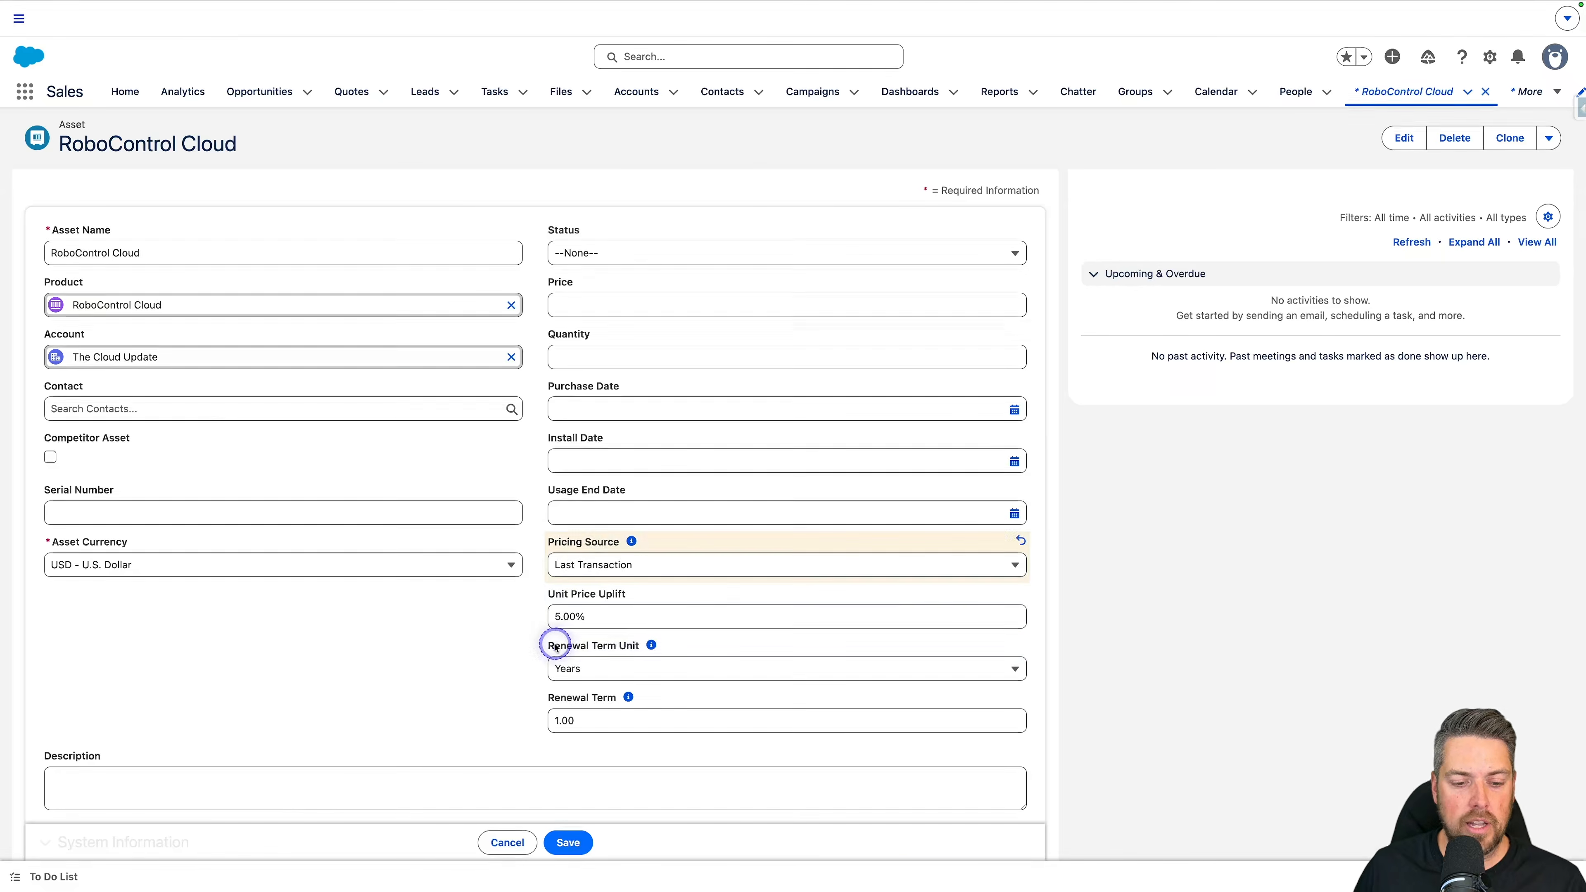
click(567, 842)
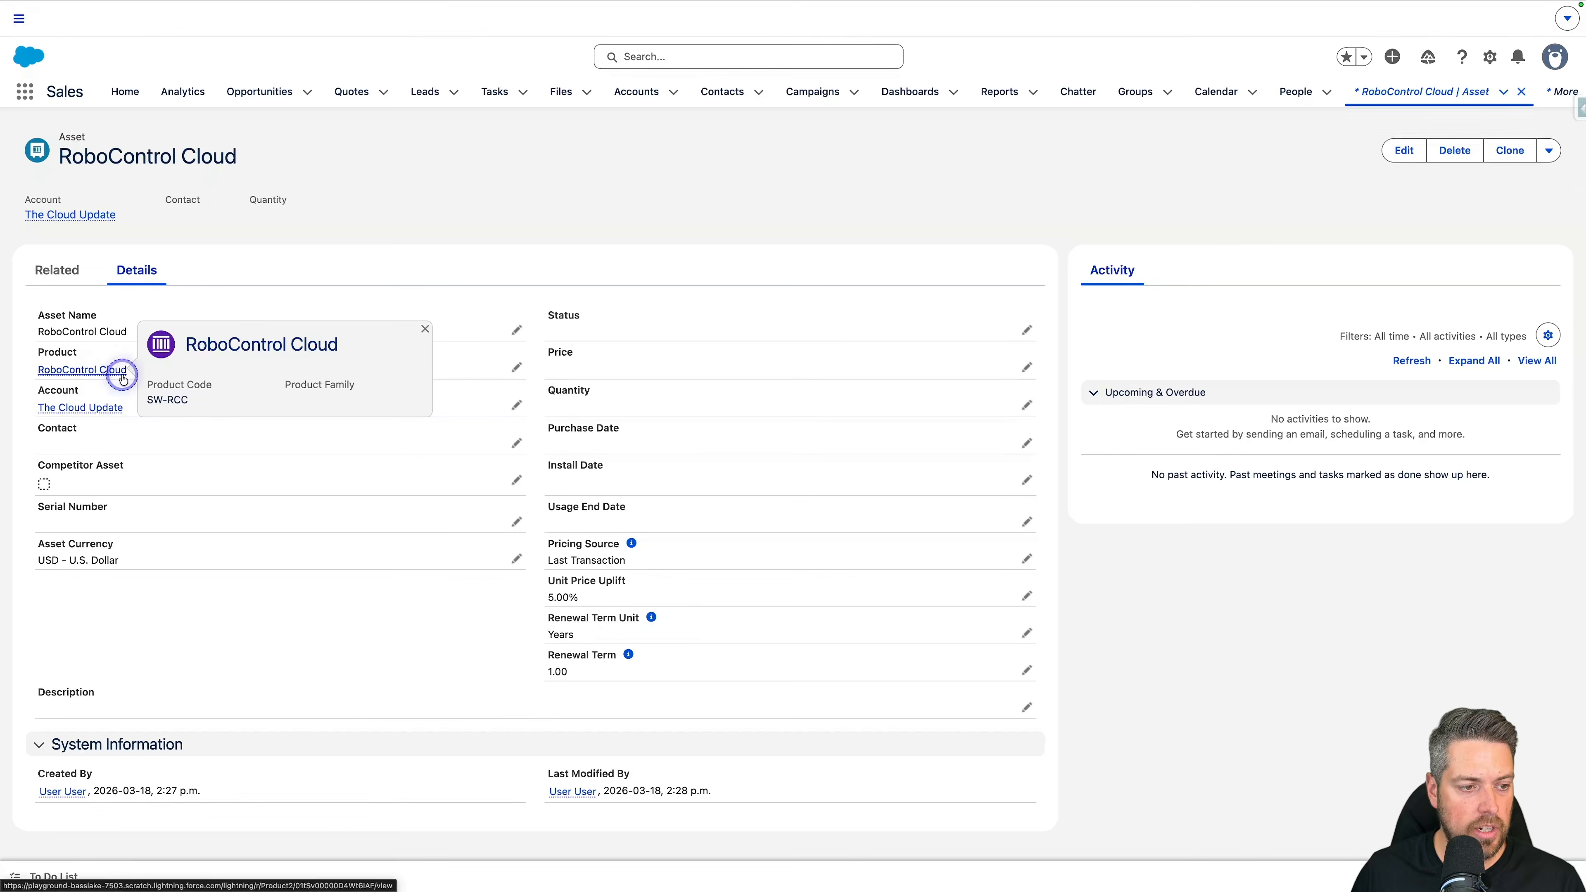
Step: Renew the RoboControl Cloud asset from The Cloud Update account's managed assets, using the Automatic Renewal term
click(62, 216)
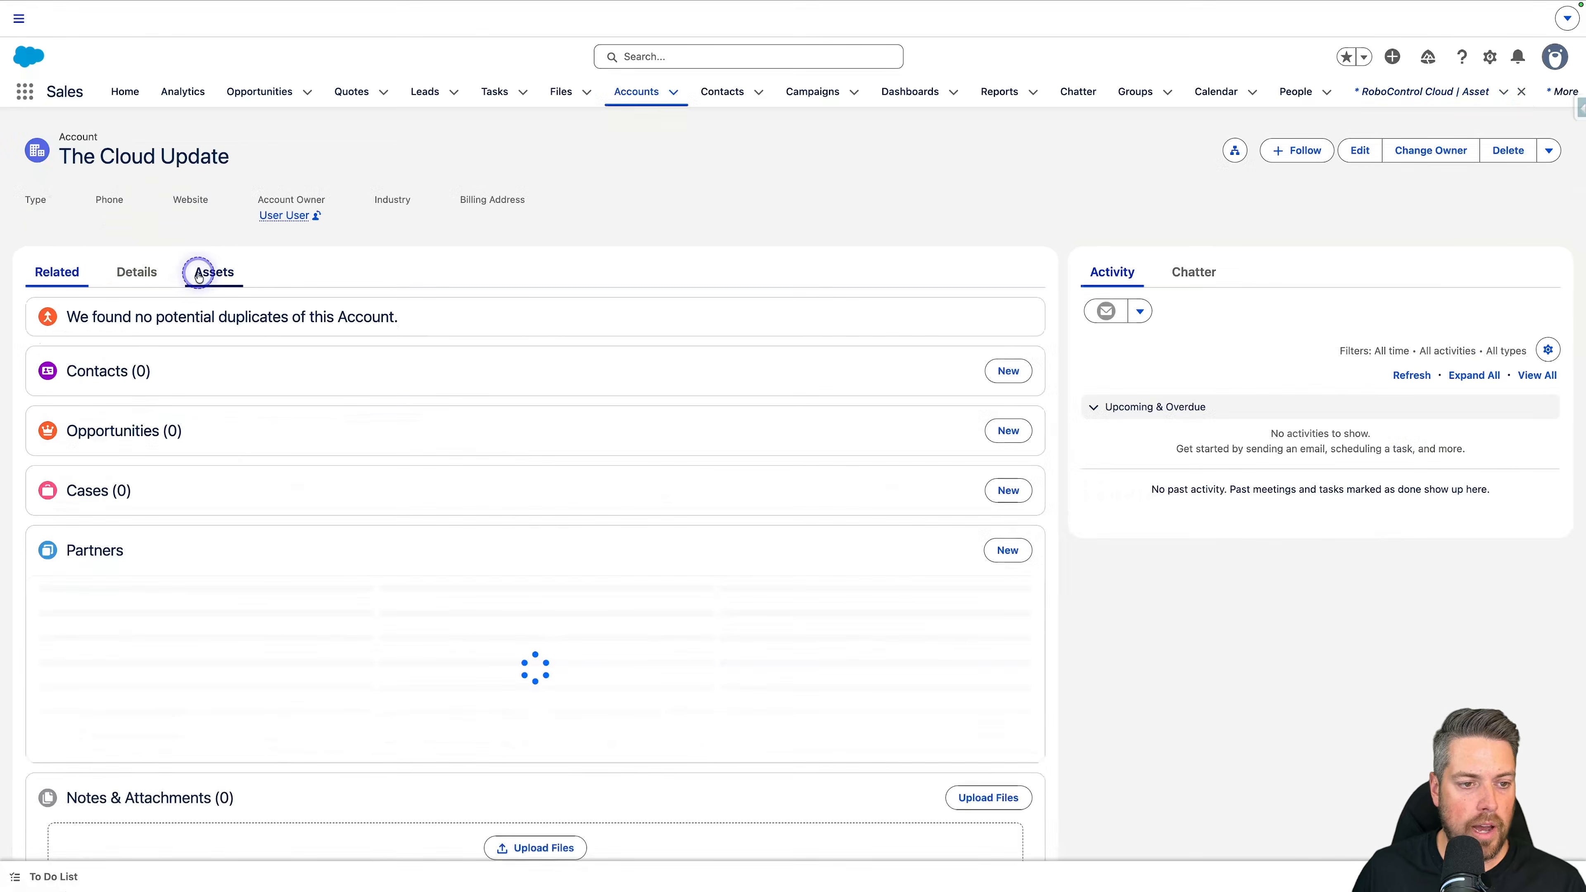
click(206, 271)
click(414, 353)
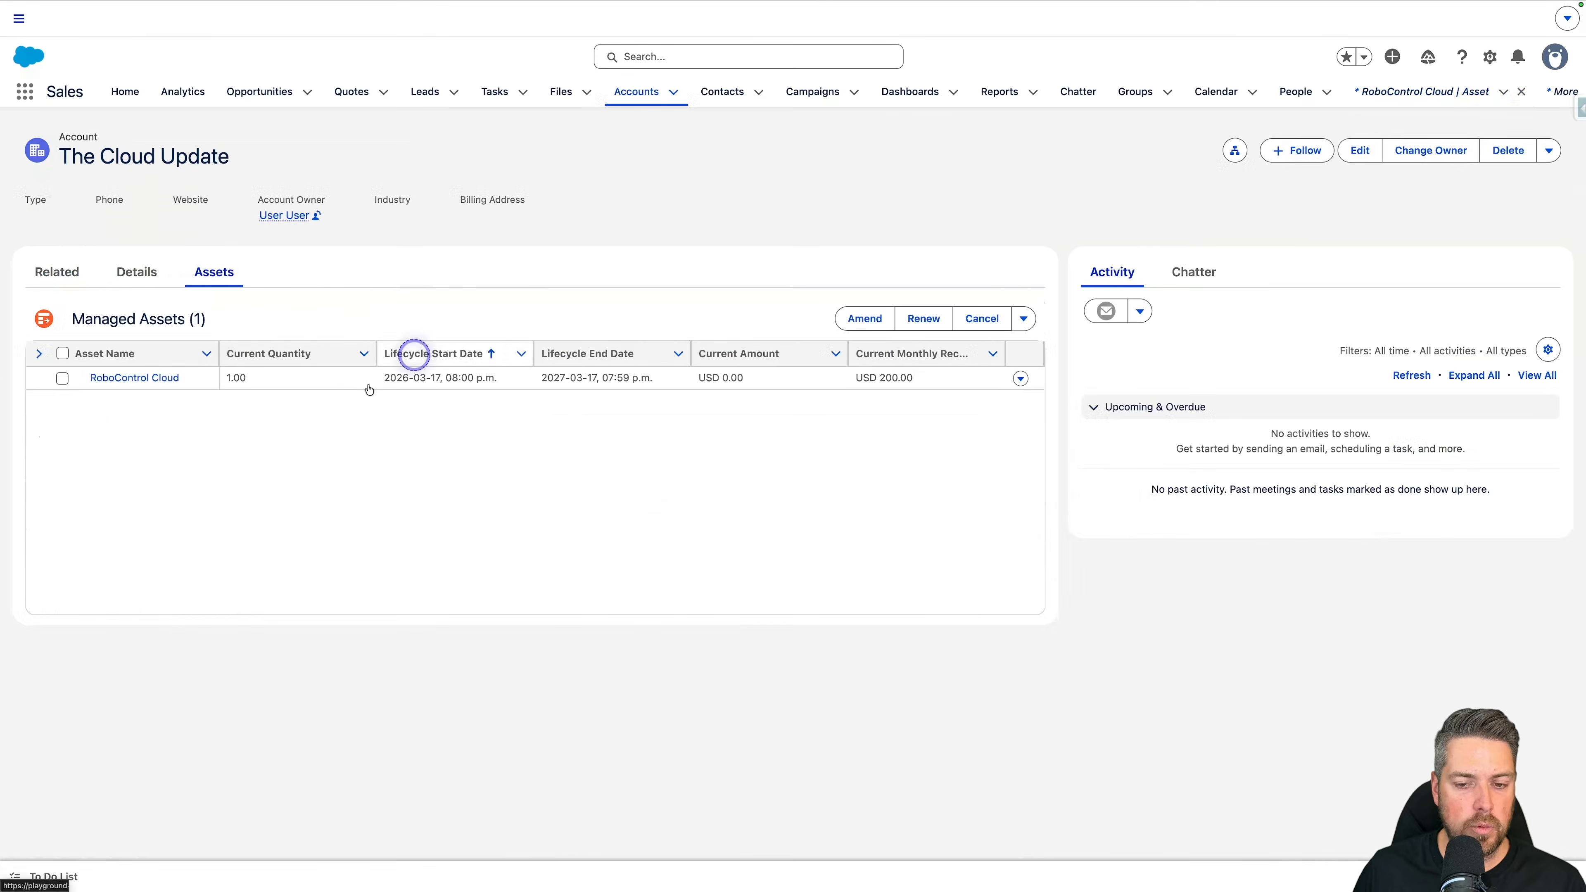
click(142, 360)
click(87, 377)
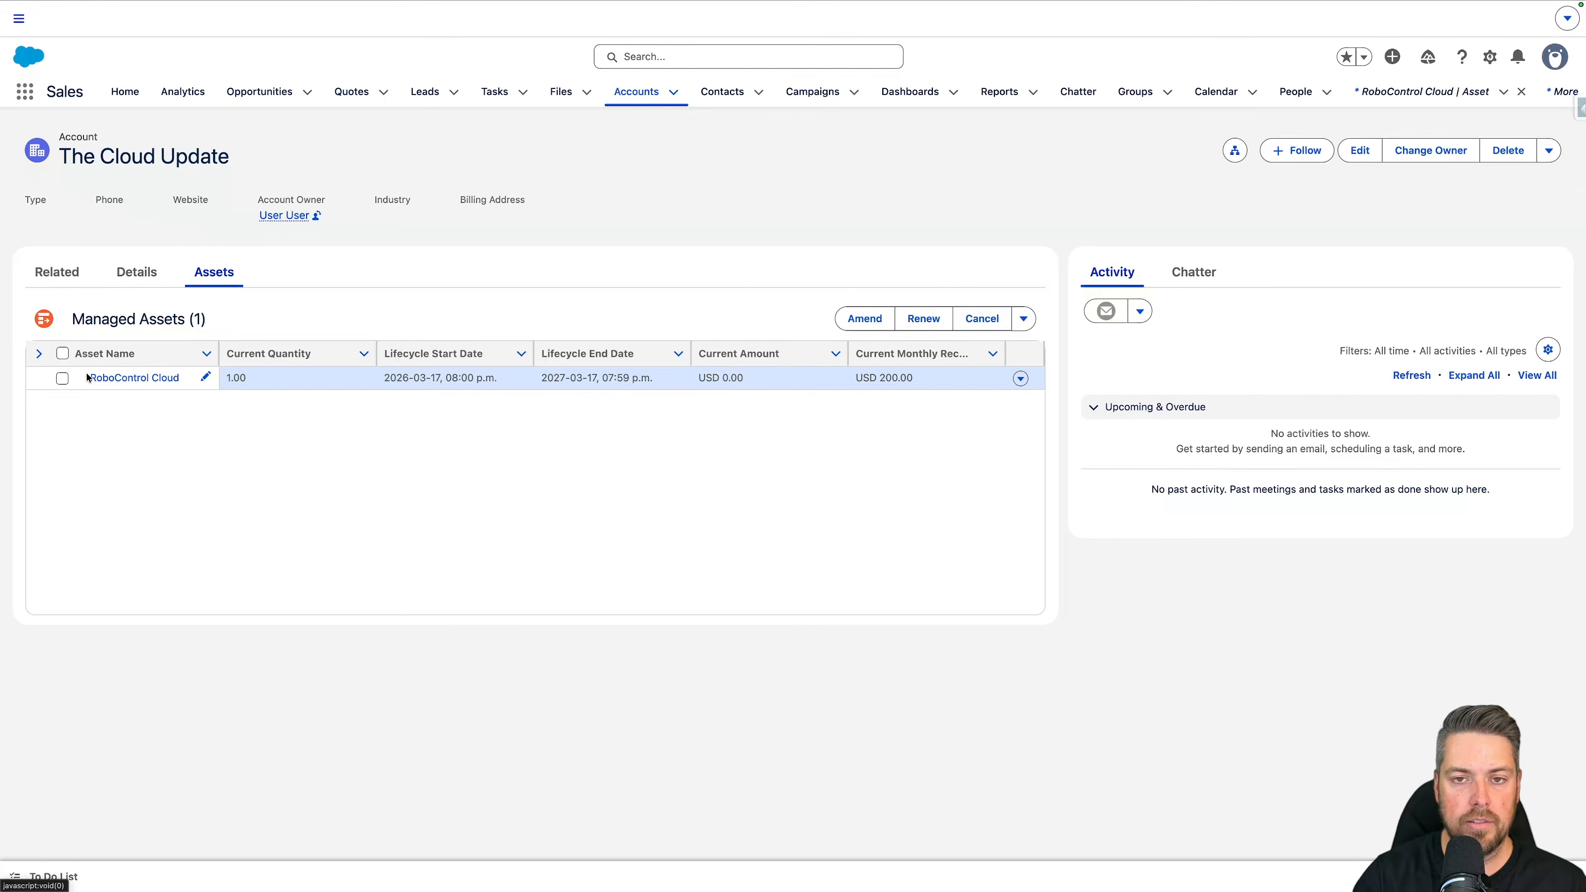
click(84, 365)
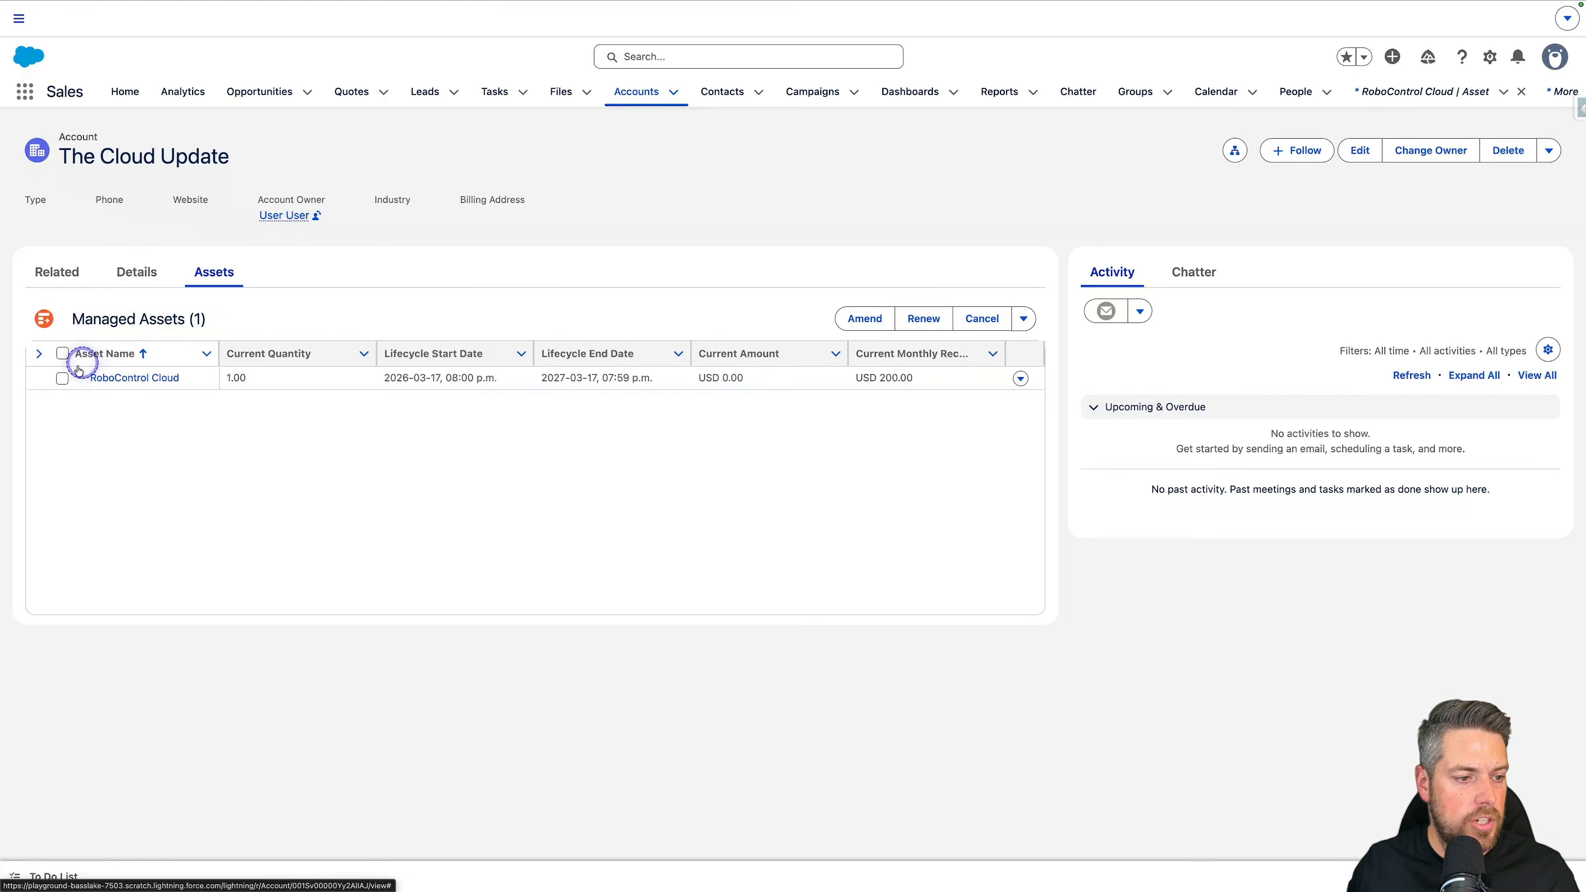
click(62, 378)
click(903, 330)
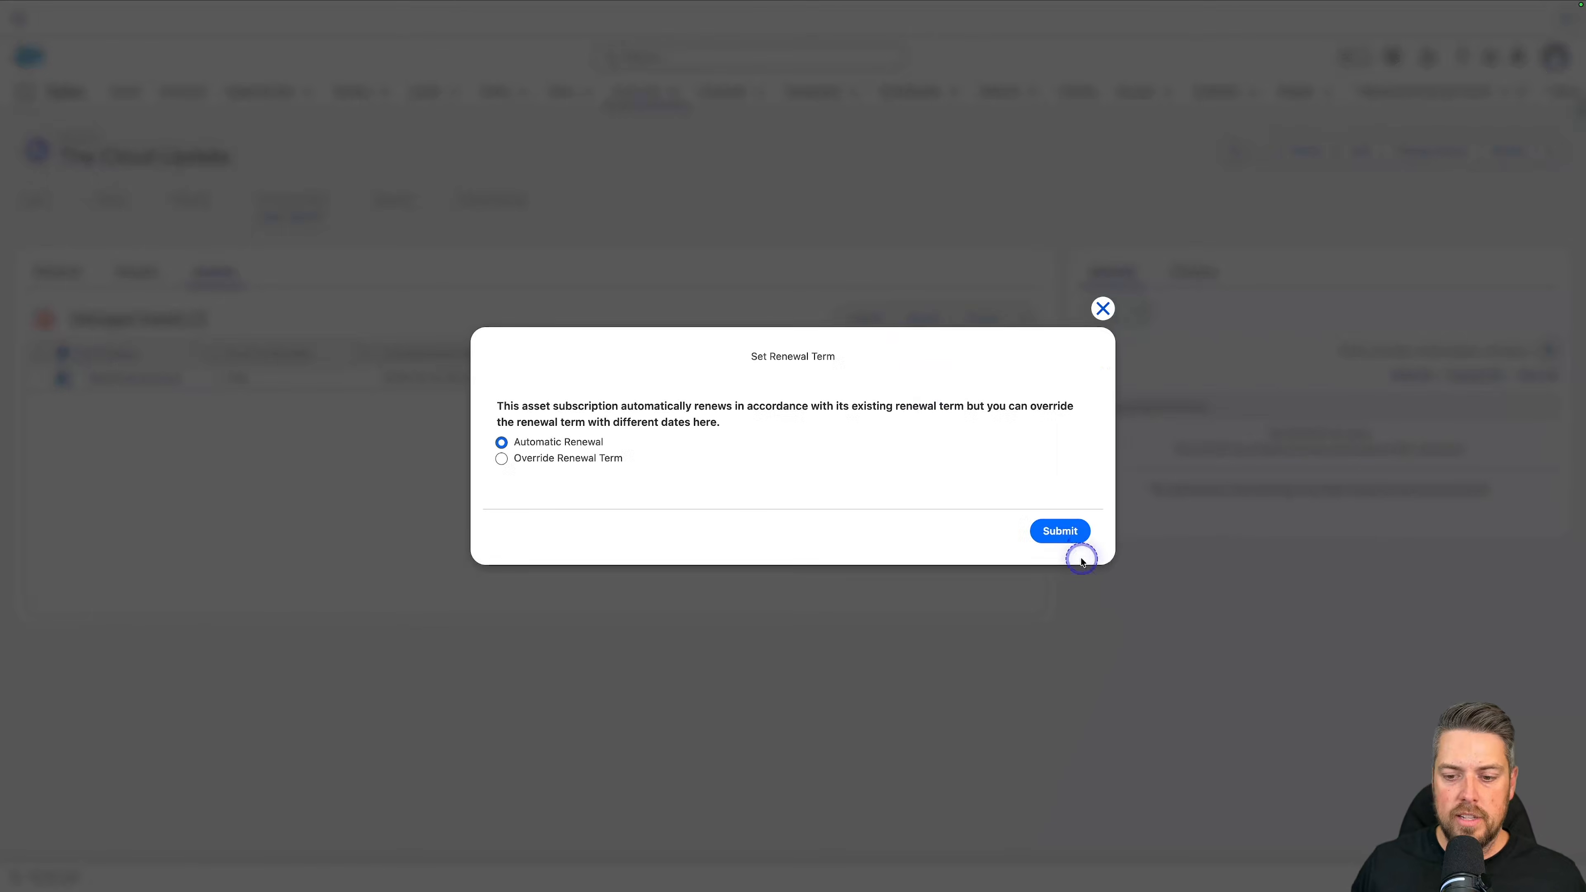
click(1065, 532)
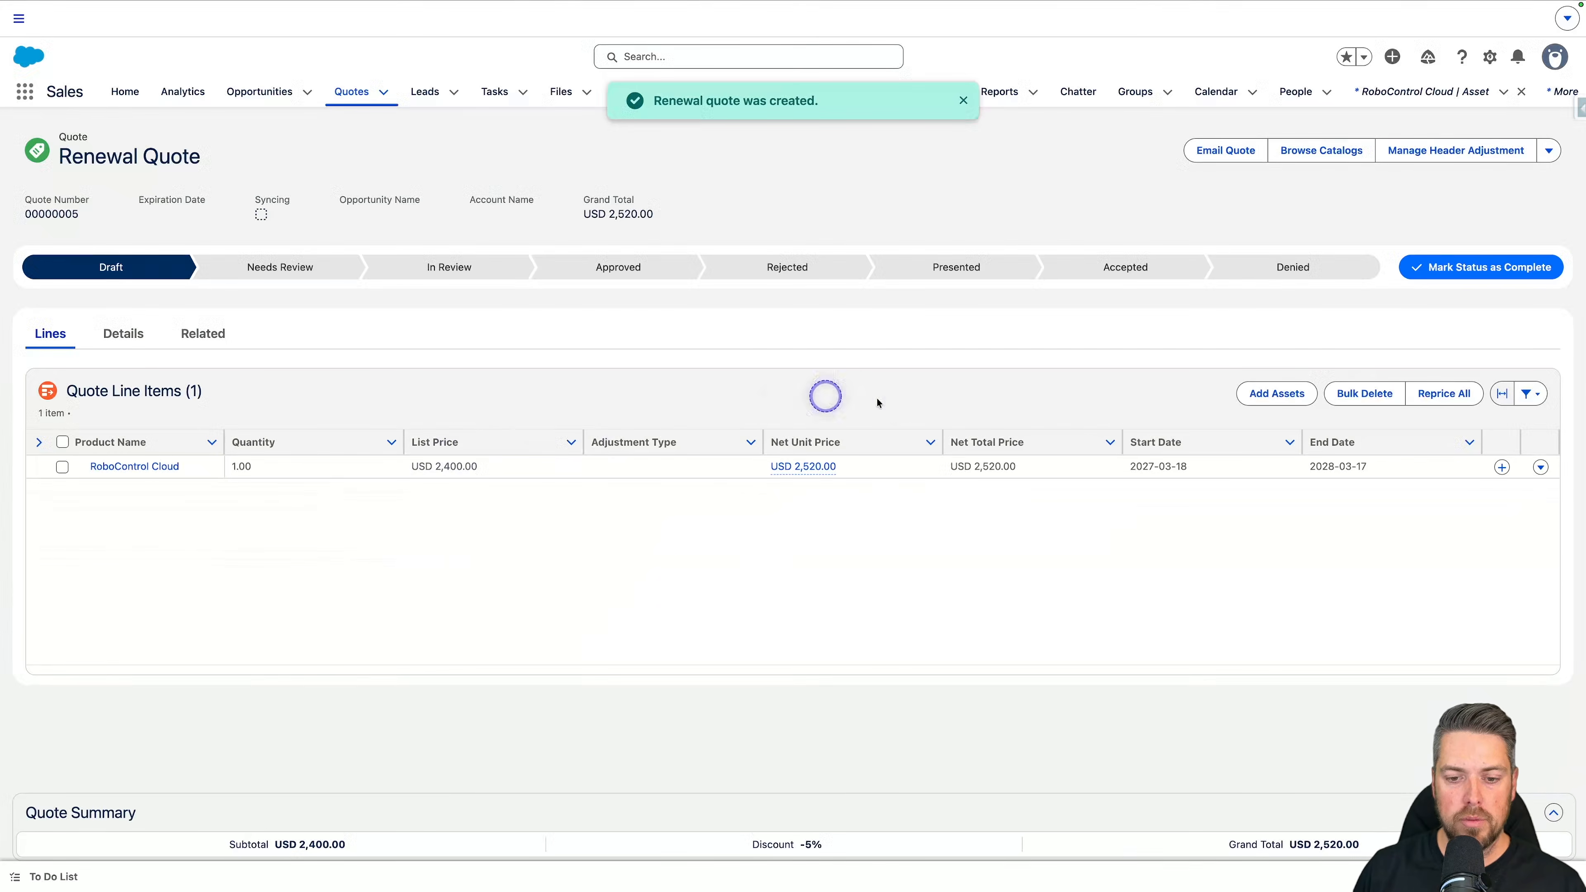
Step: Review the calculation details behind the RoboControl Cloud net unit price on the renewal quote
click(806, 474)
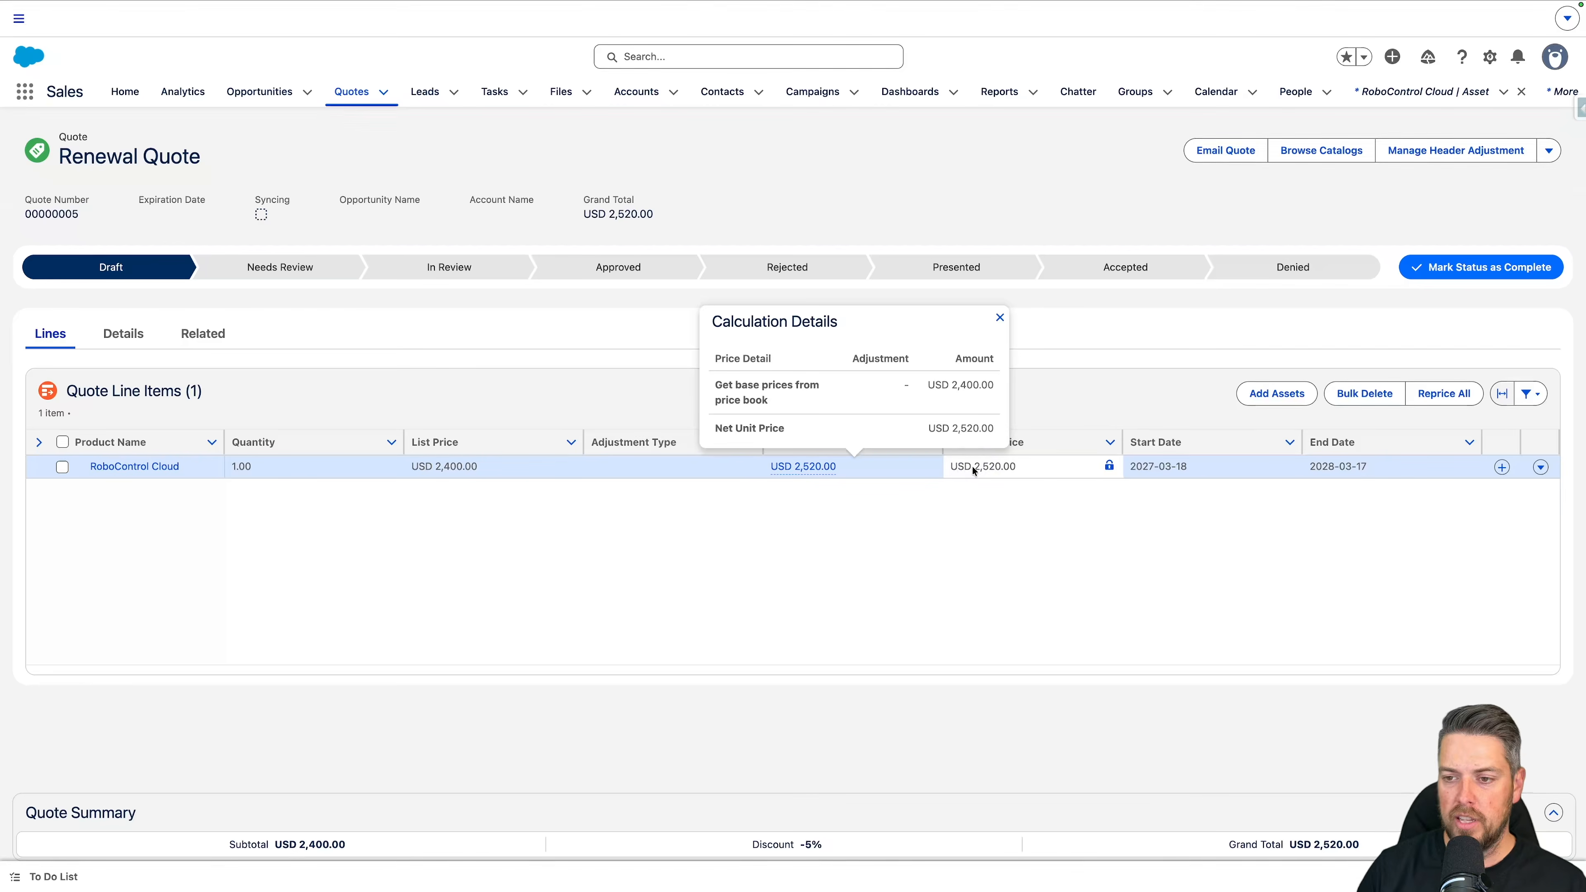
click(1000, 317)
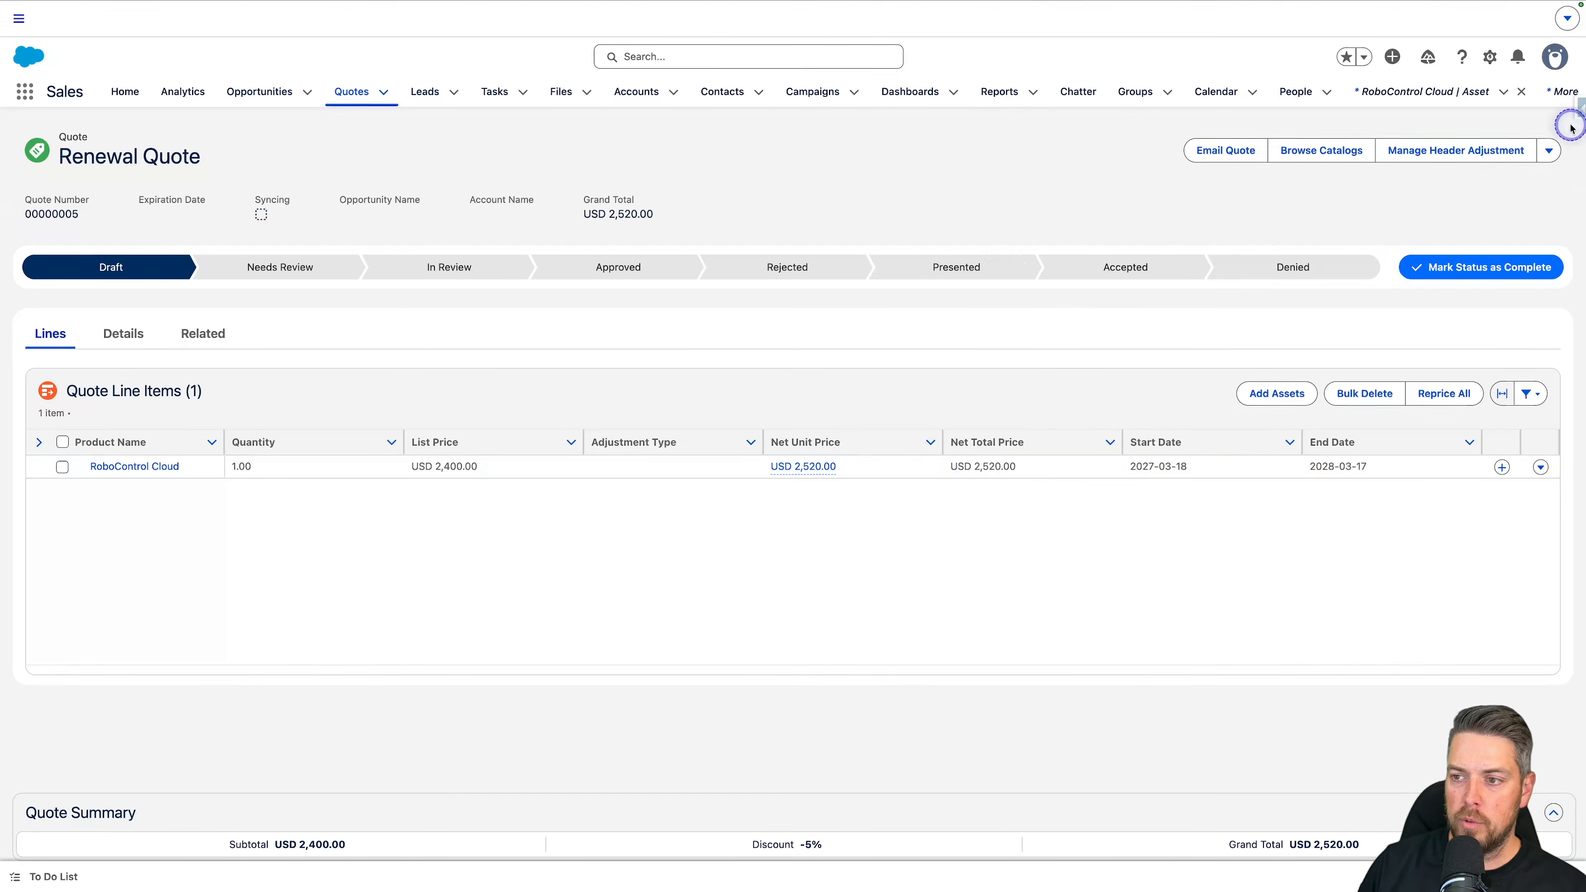
Step: Create a single order from the Renewal Quote and open the resulting order
click(1553, 147)
click(1521, 187)
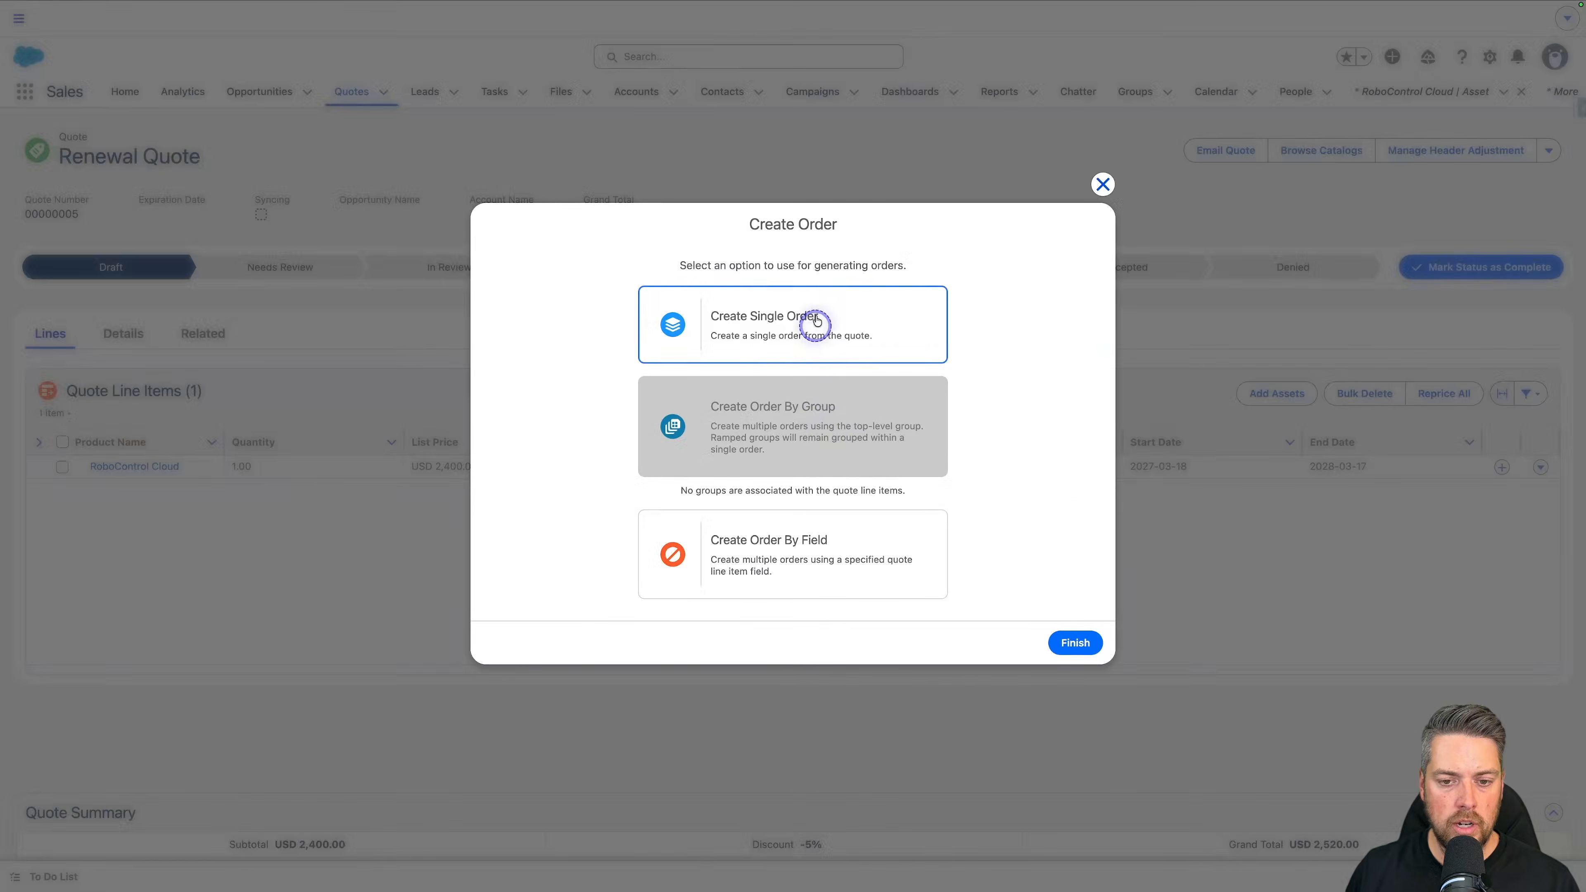
click(816, 321)
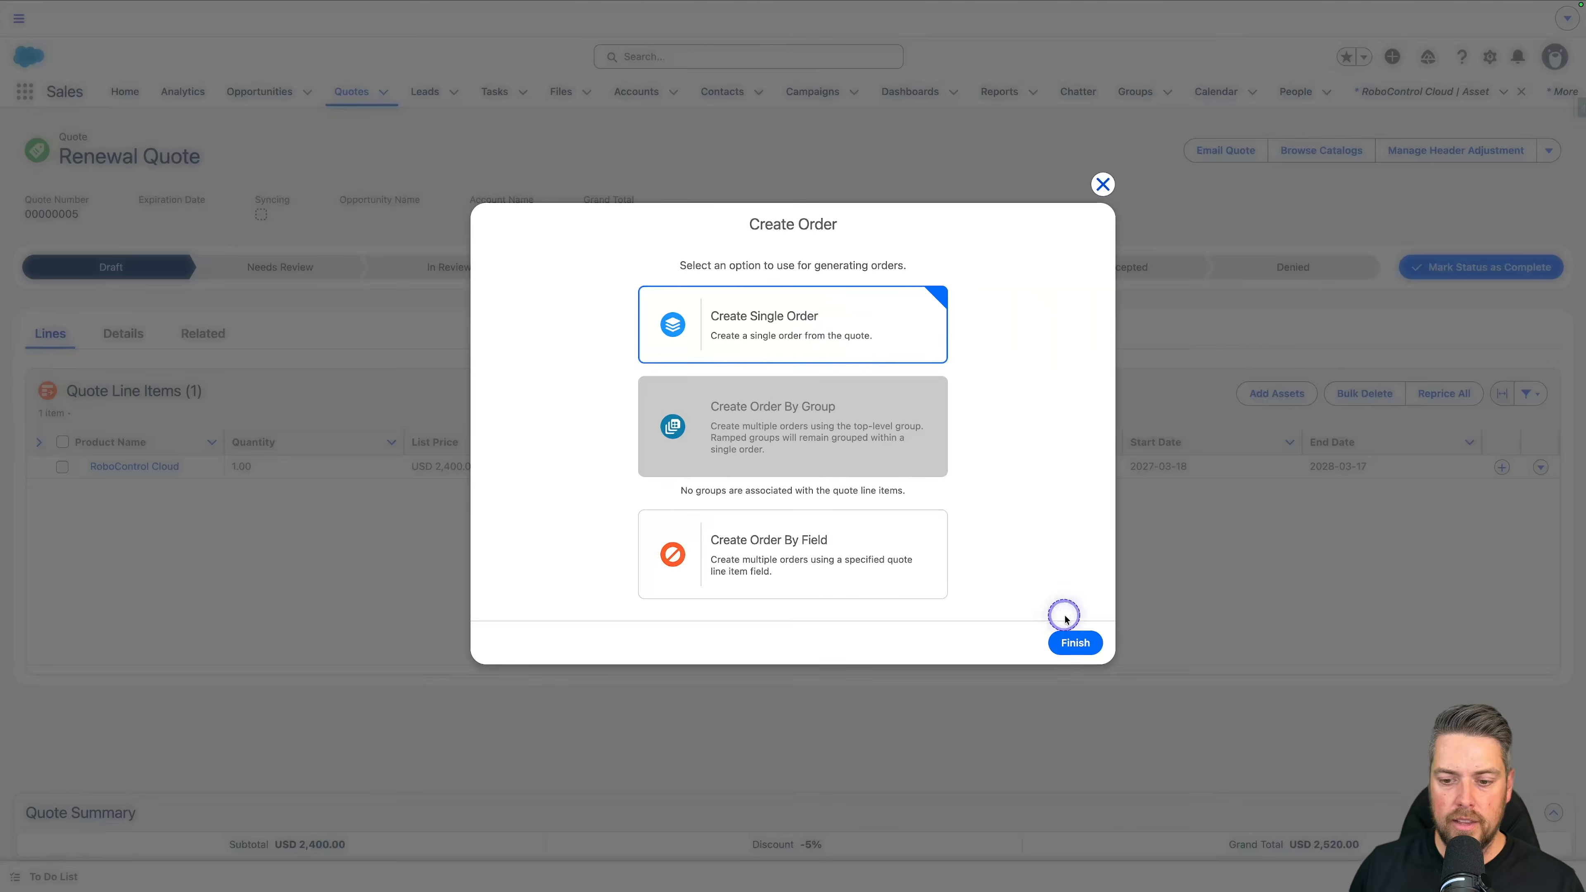
click(1075, 642)
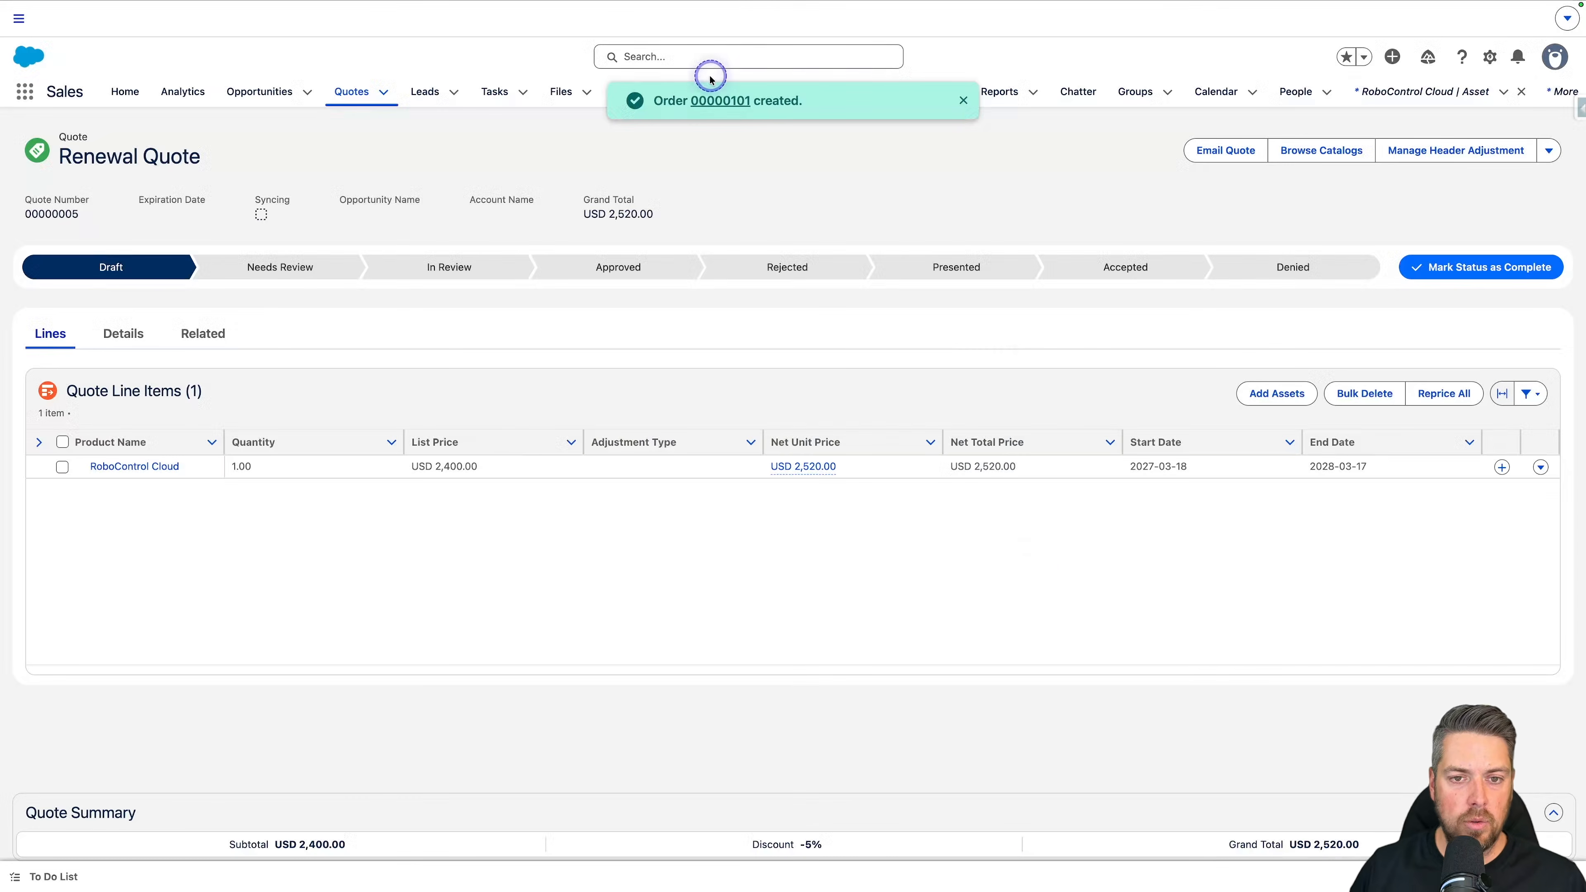
click(711, 102)
Step: Mark the renewal order as Activated and return to The Cloud Update account's managed assets
click(911, 267)
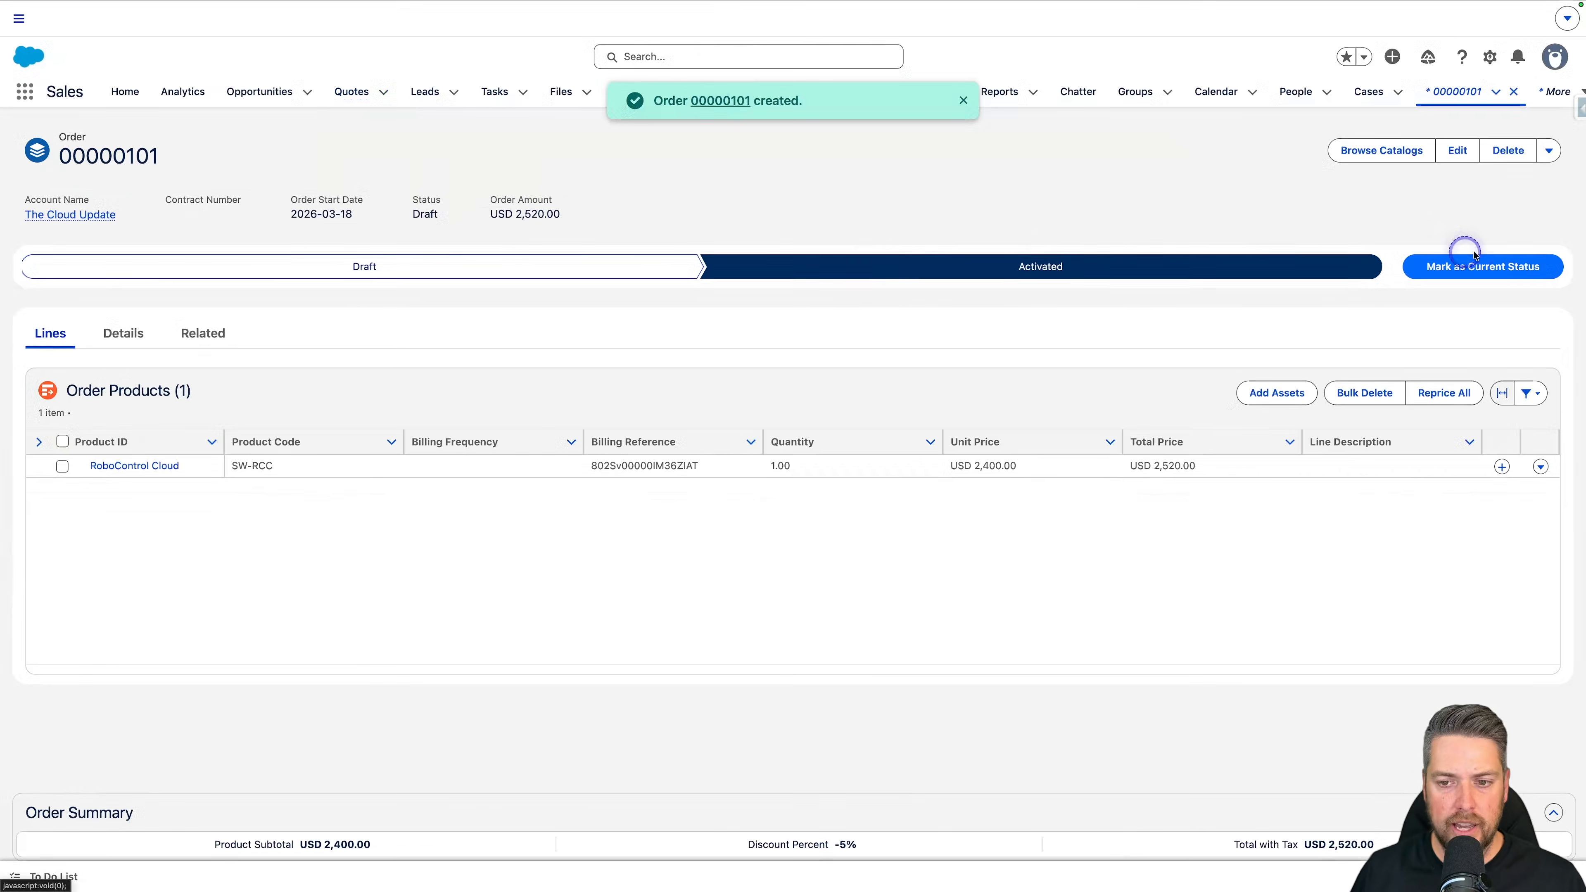
click(1486, 266)
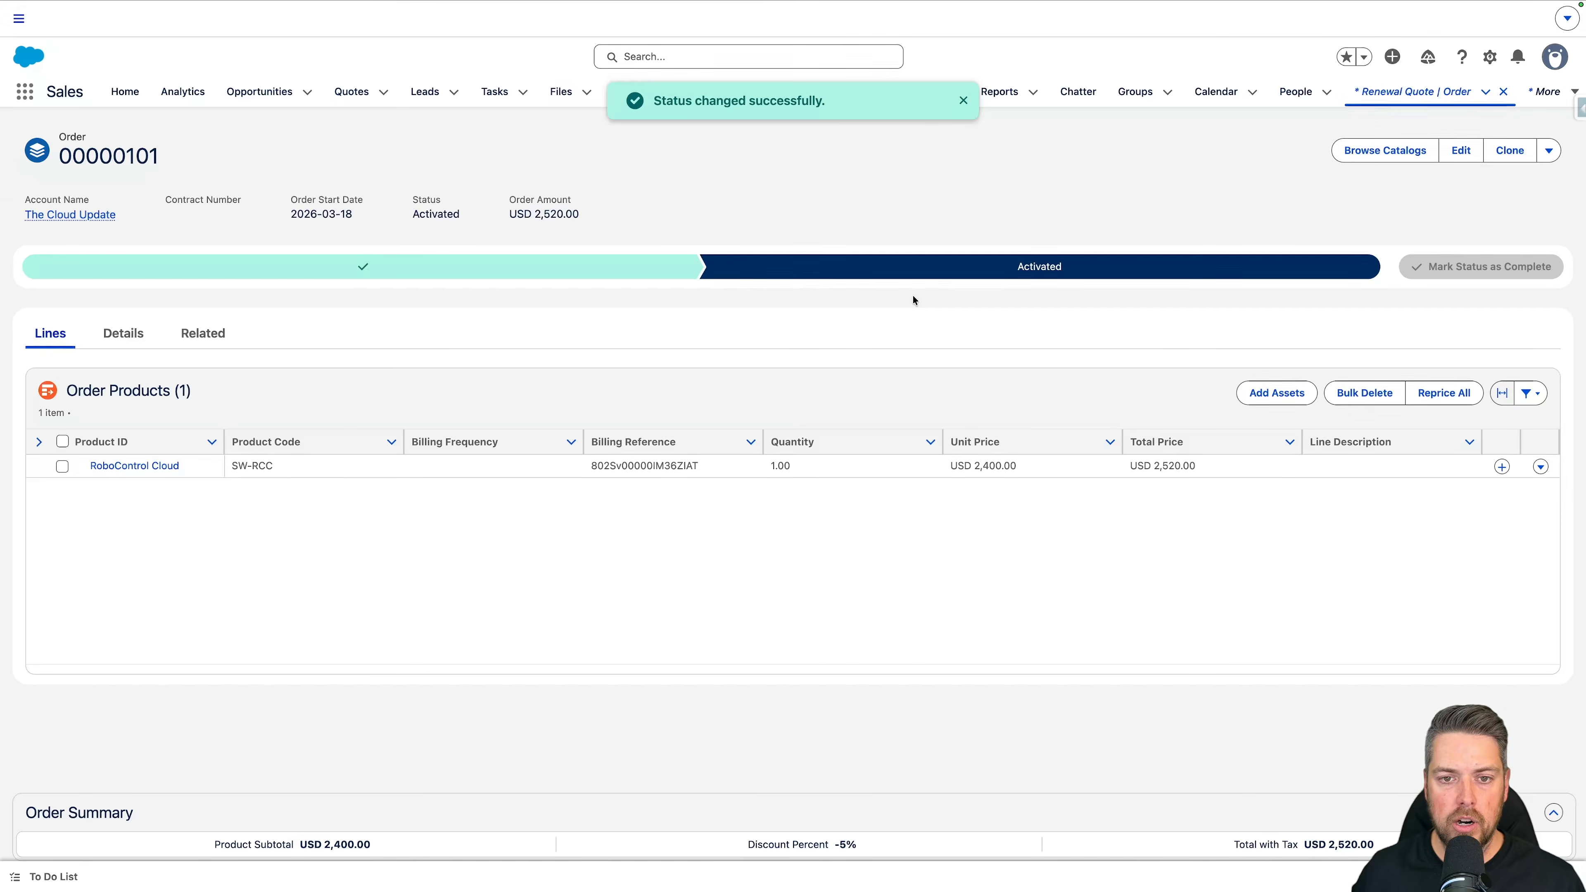
click(864, 289)
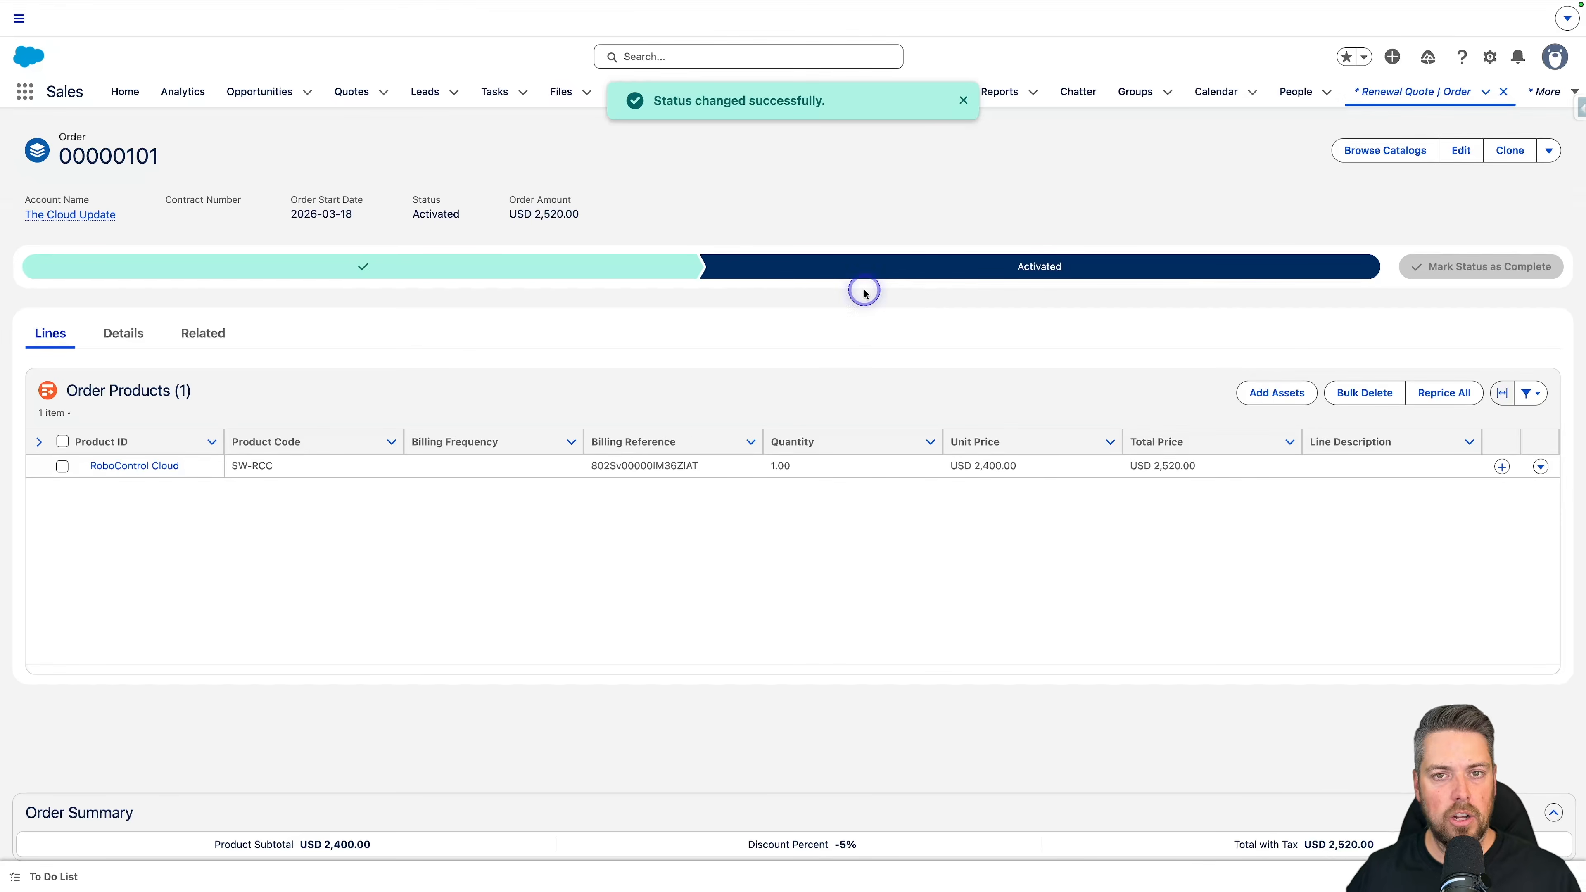
click(69, 213)
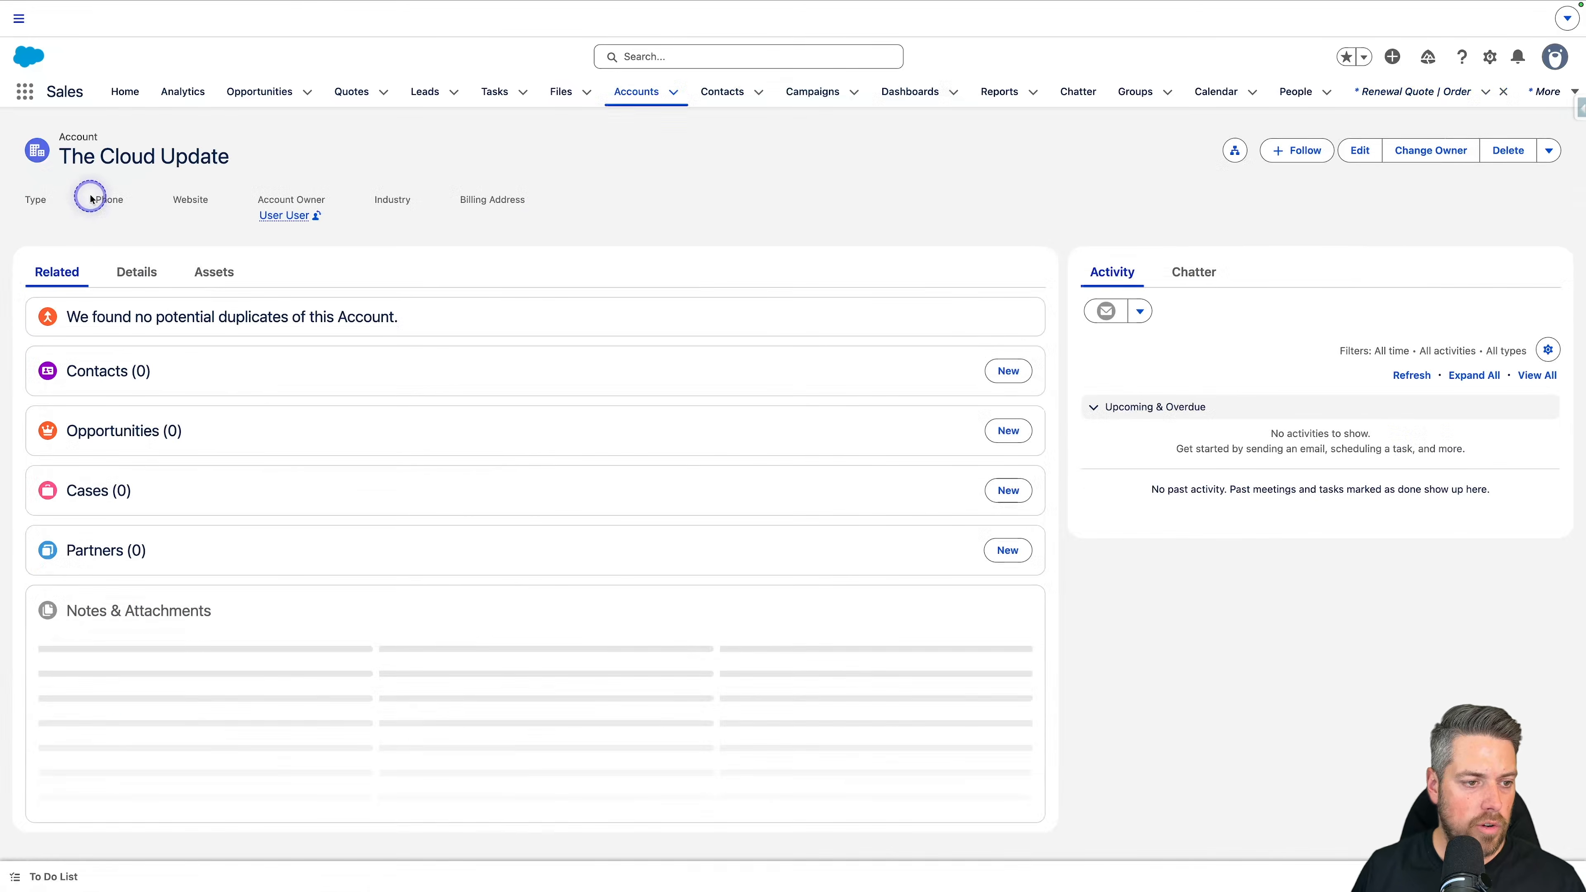
click(238, 289)
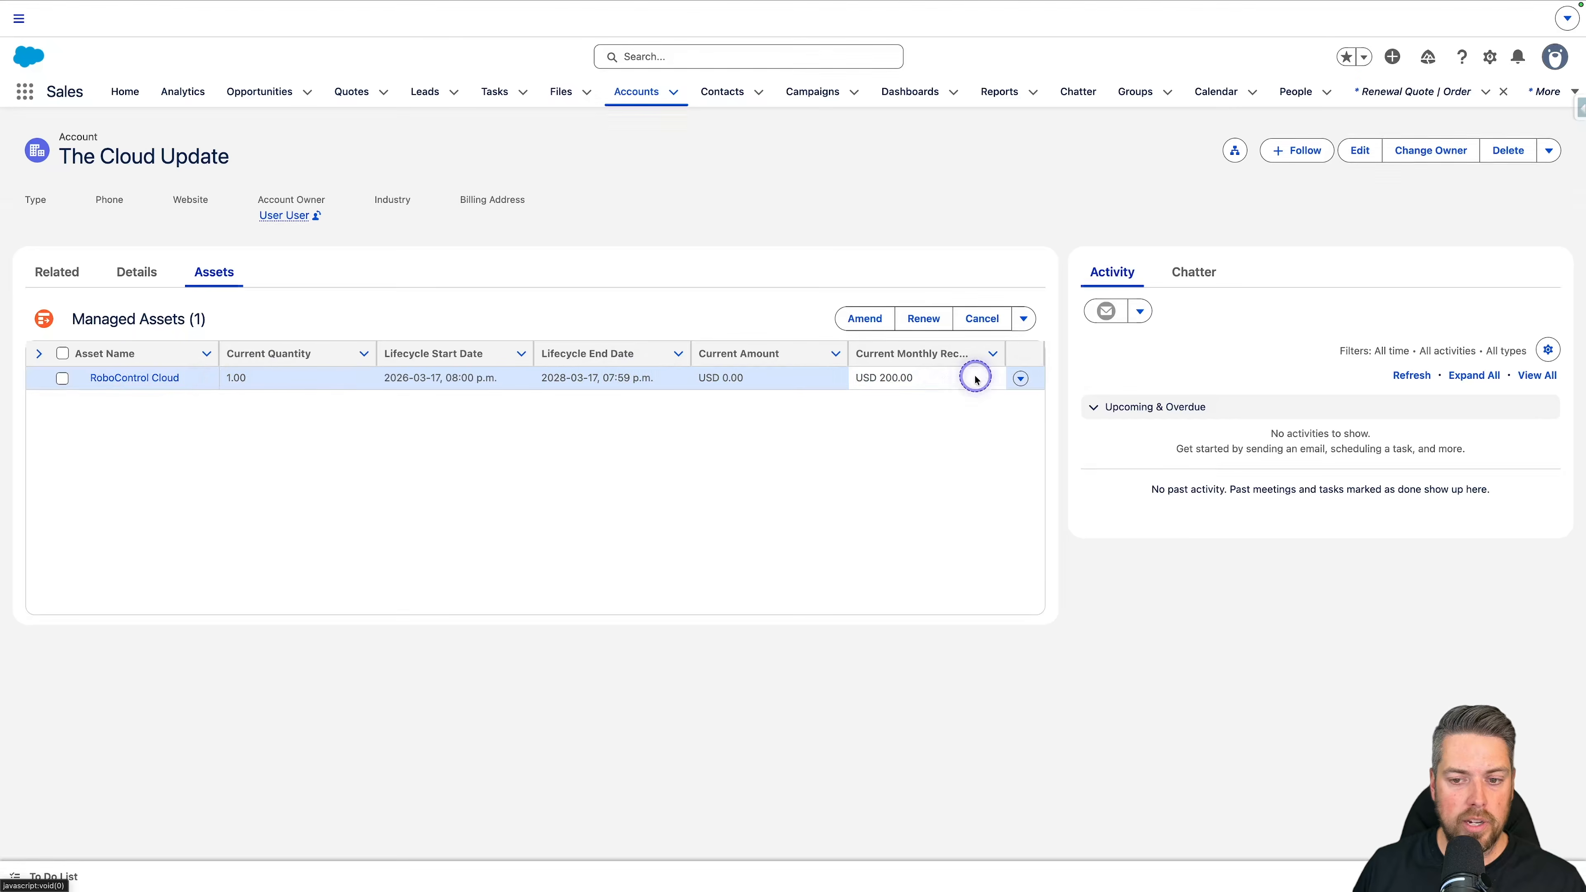
Step: Open the RoboControl Cloud asset record from the managed assets and display its related records
click(1020, 378)
click(971, 401)
click(57, 271)
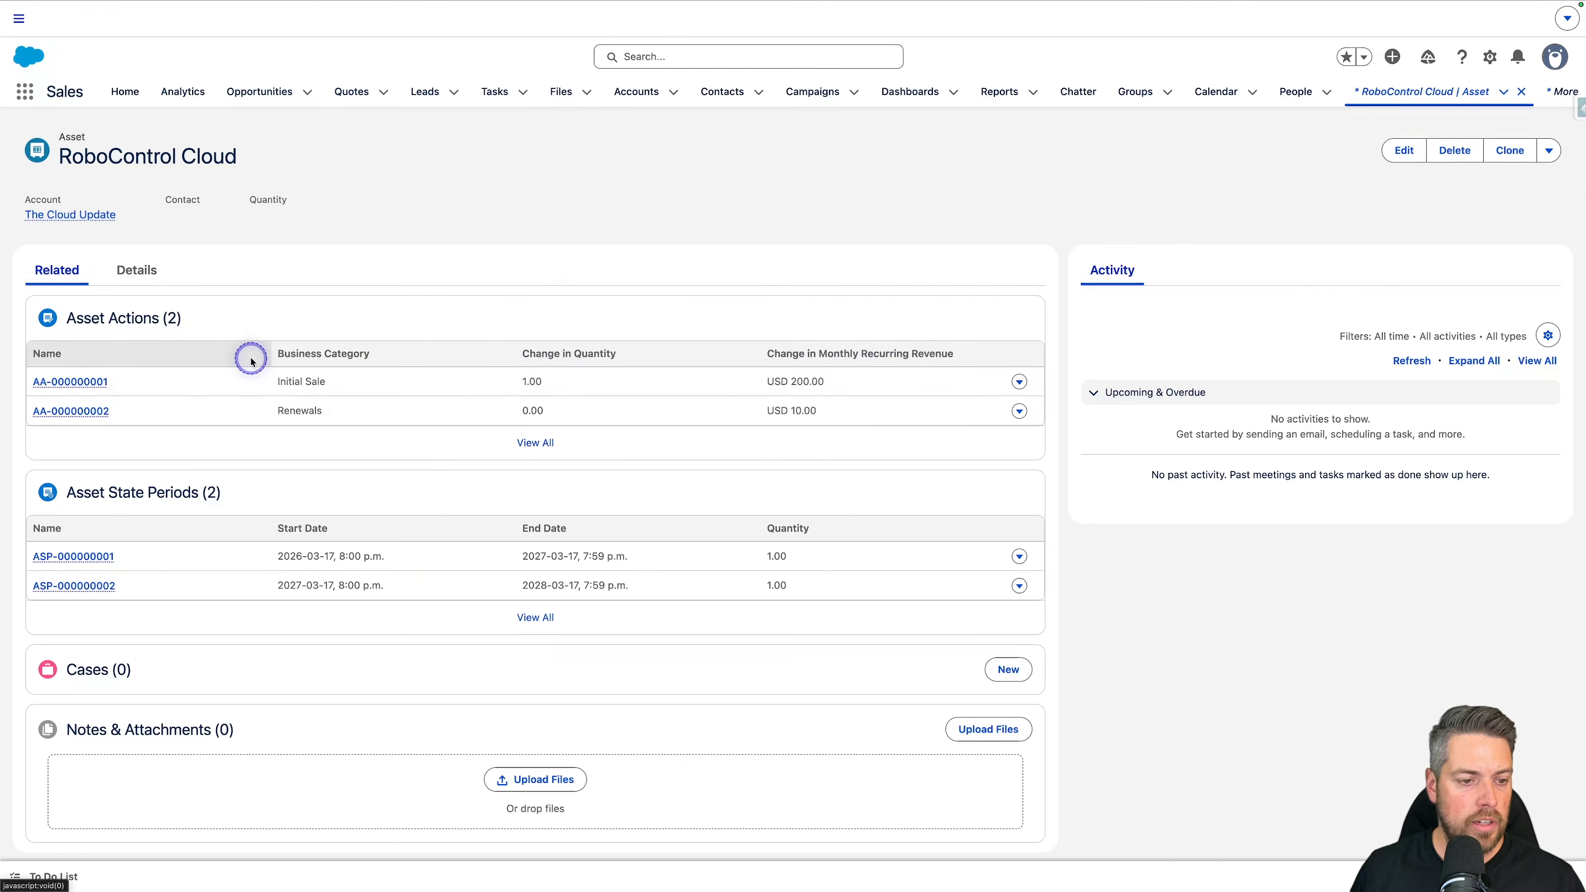
Step: Compare the monthly recurring revenue change of the Initial Sale and Renewals asset actions on the RoboControl Cloud asset
drag(233, 375, 328, 383)
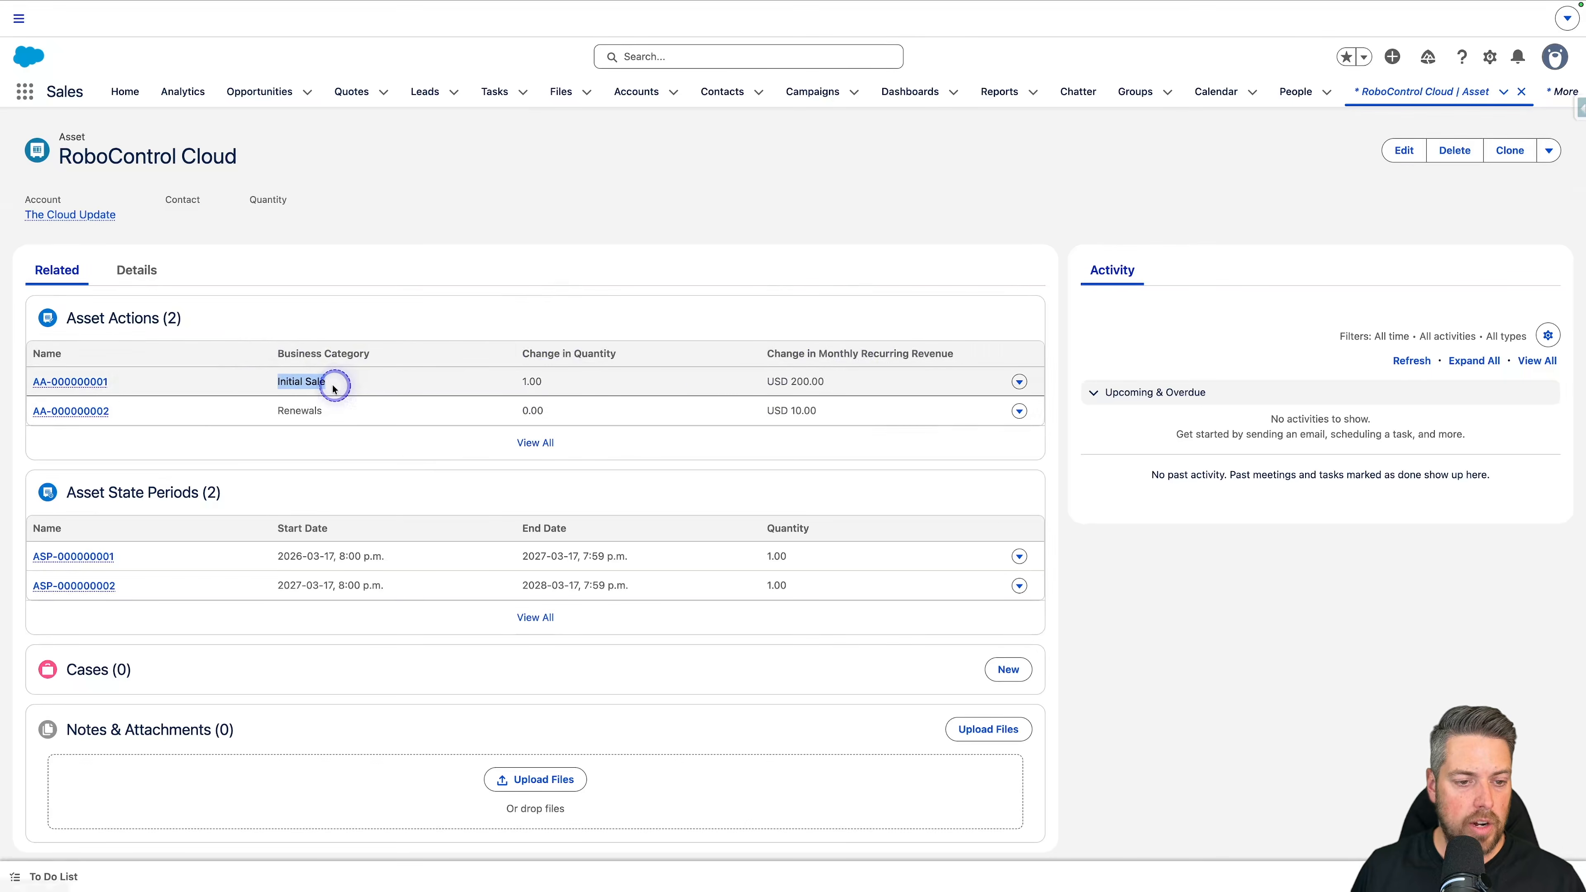
drag(853, 385, 766, 377)
drag(257, 404, 340, 415)
drag(743, 410, 865, 412)
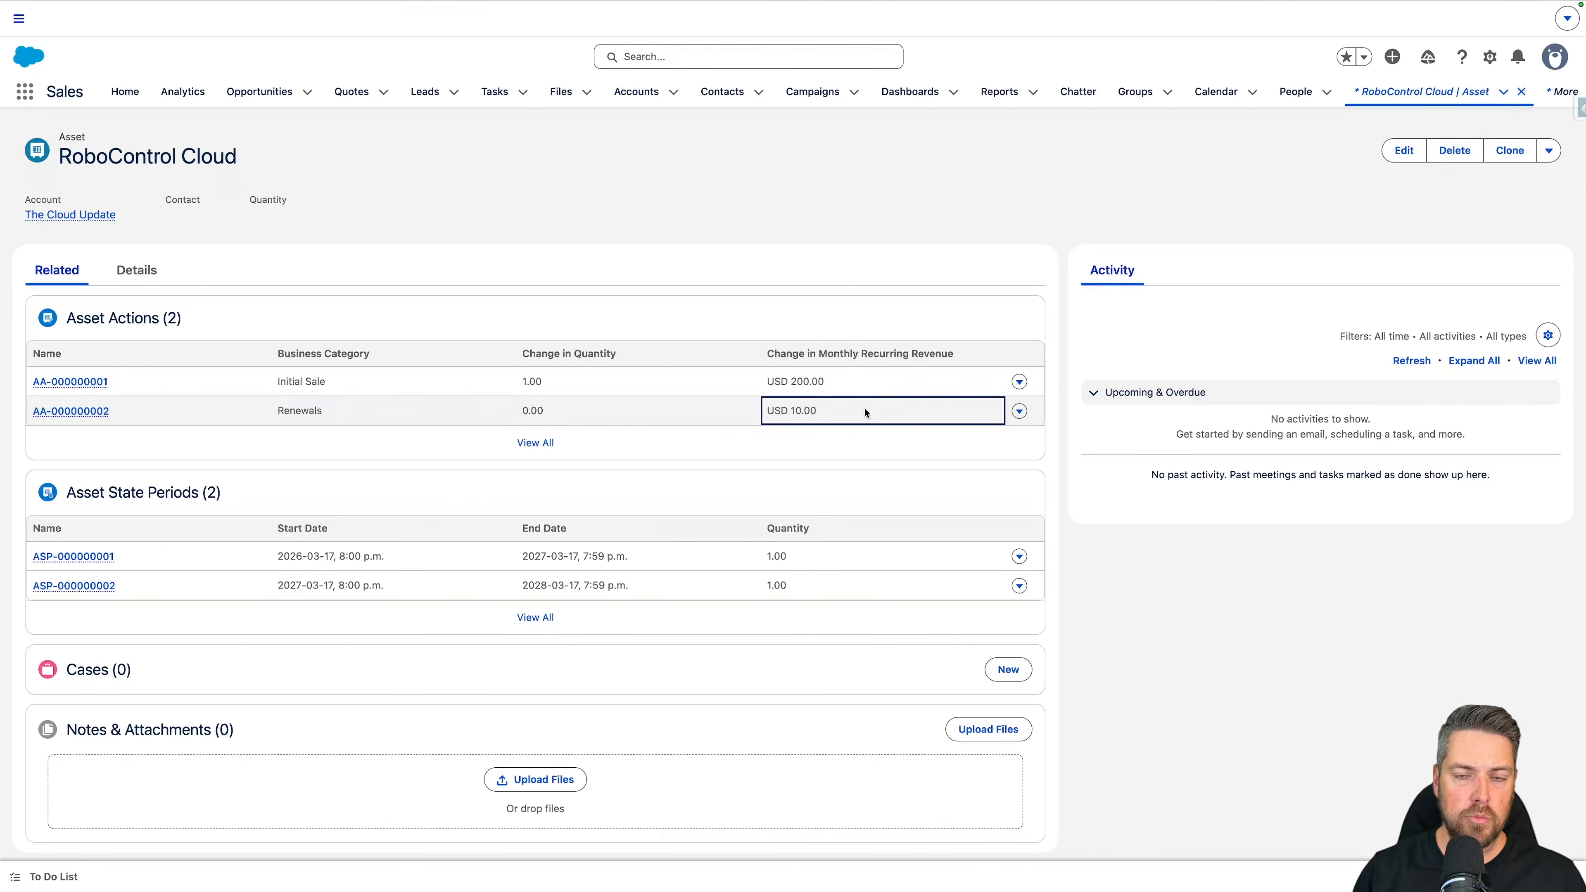
drag(793, 380, 793, 380)
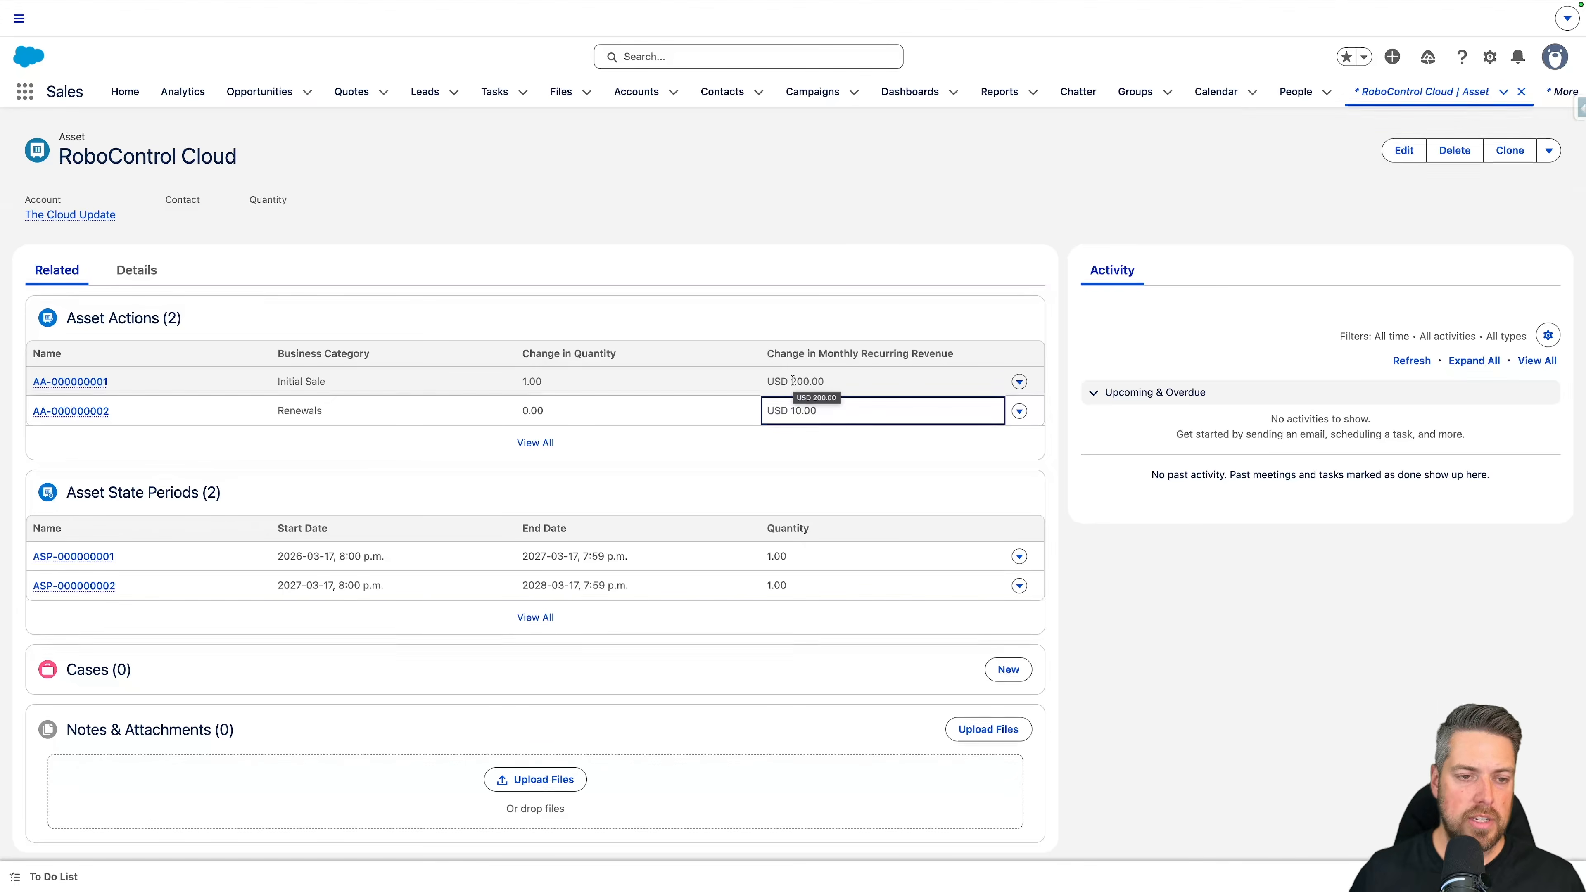
Step: Switch to the Revenue Management Default Pricing Procedure and search it for "uplift"
mouse_move(727, 5)
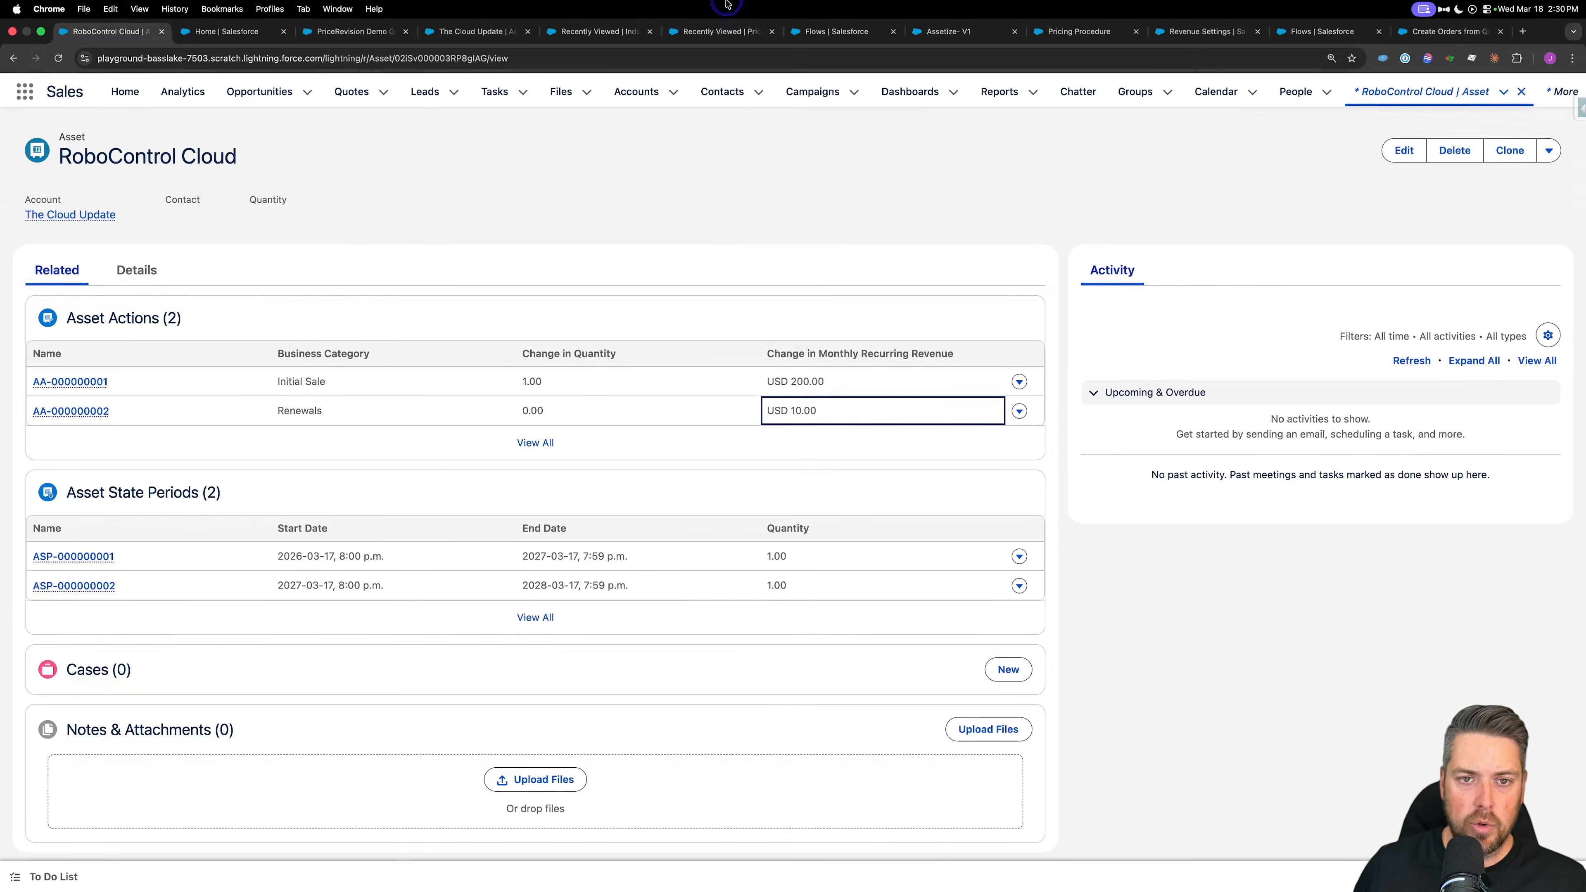
click(1079, 32)
scroll(907, 431, down, 5)
scroll(906, 431, down, 10)
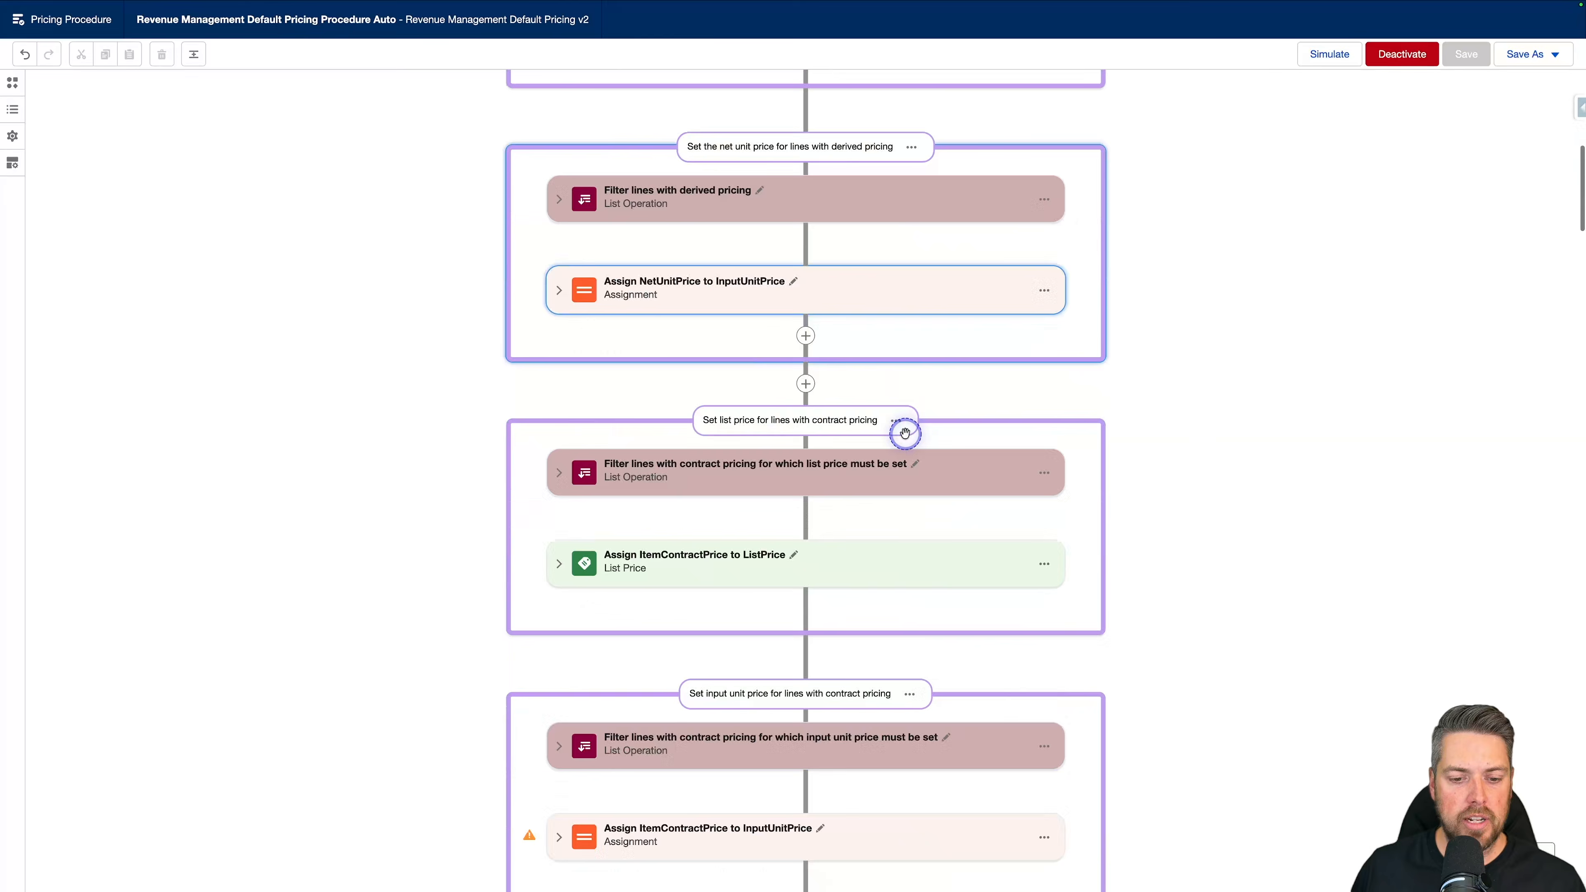
scroll(735, 514, down, 4)
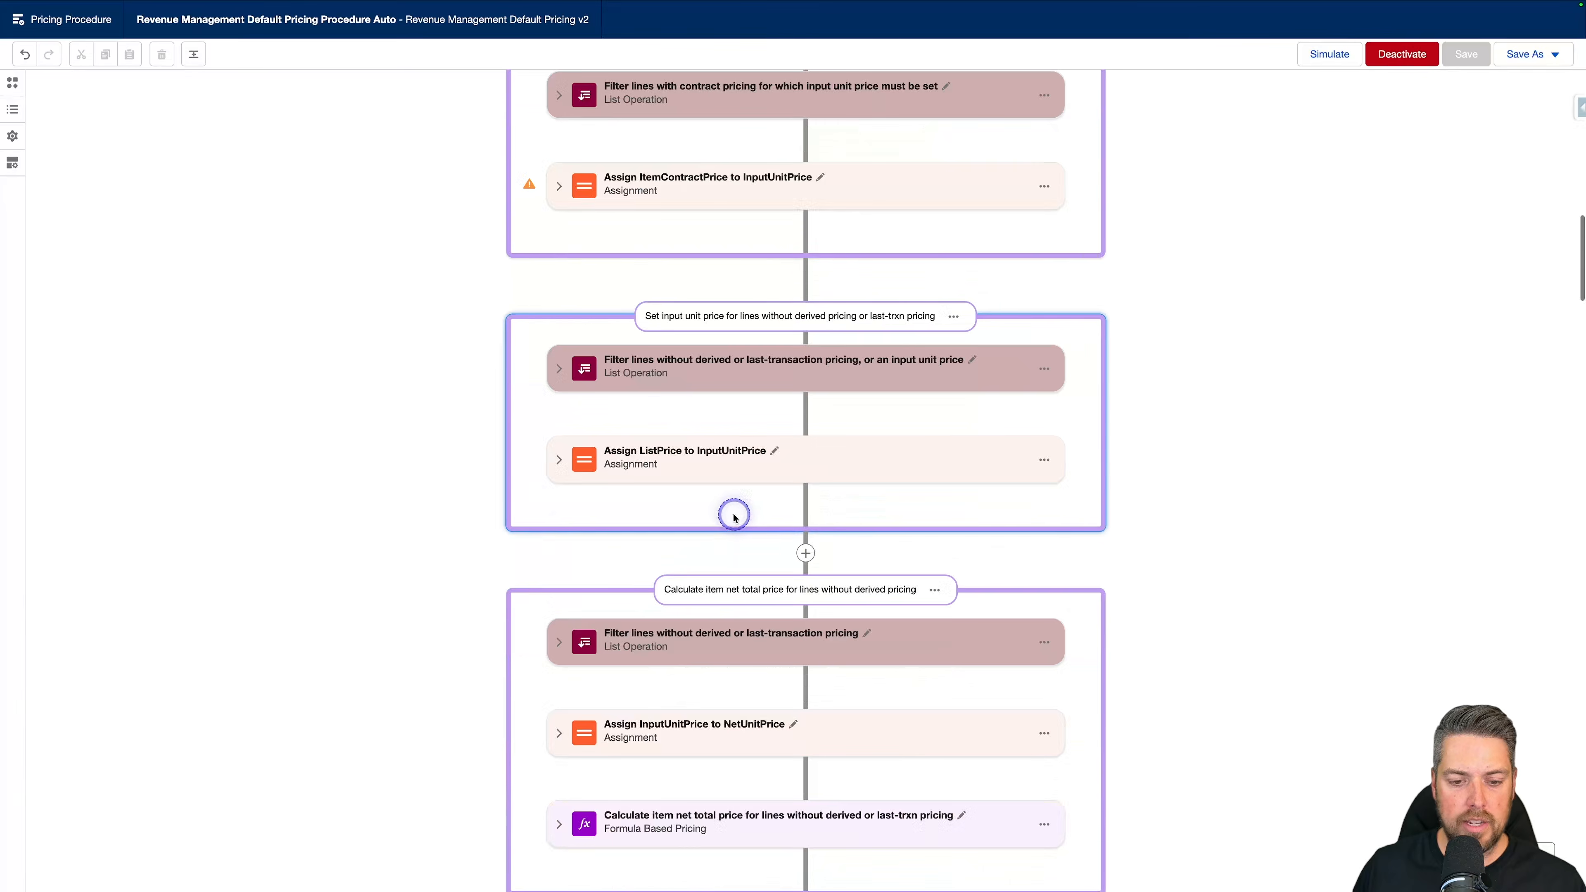
scroll(793, 517, down, 4)
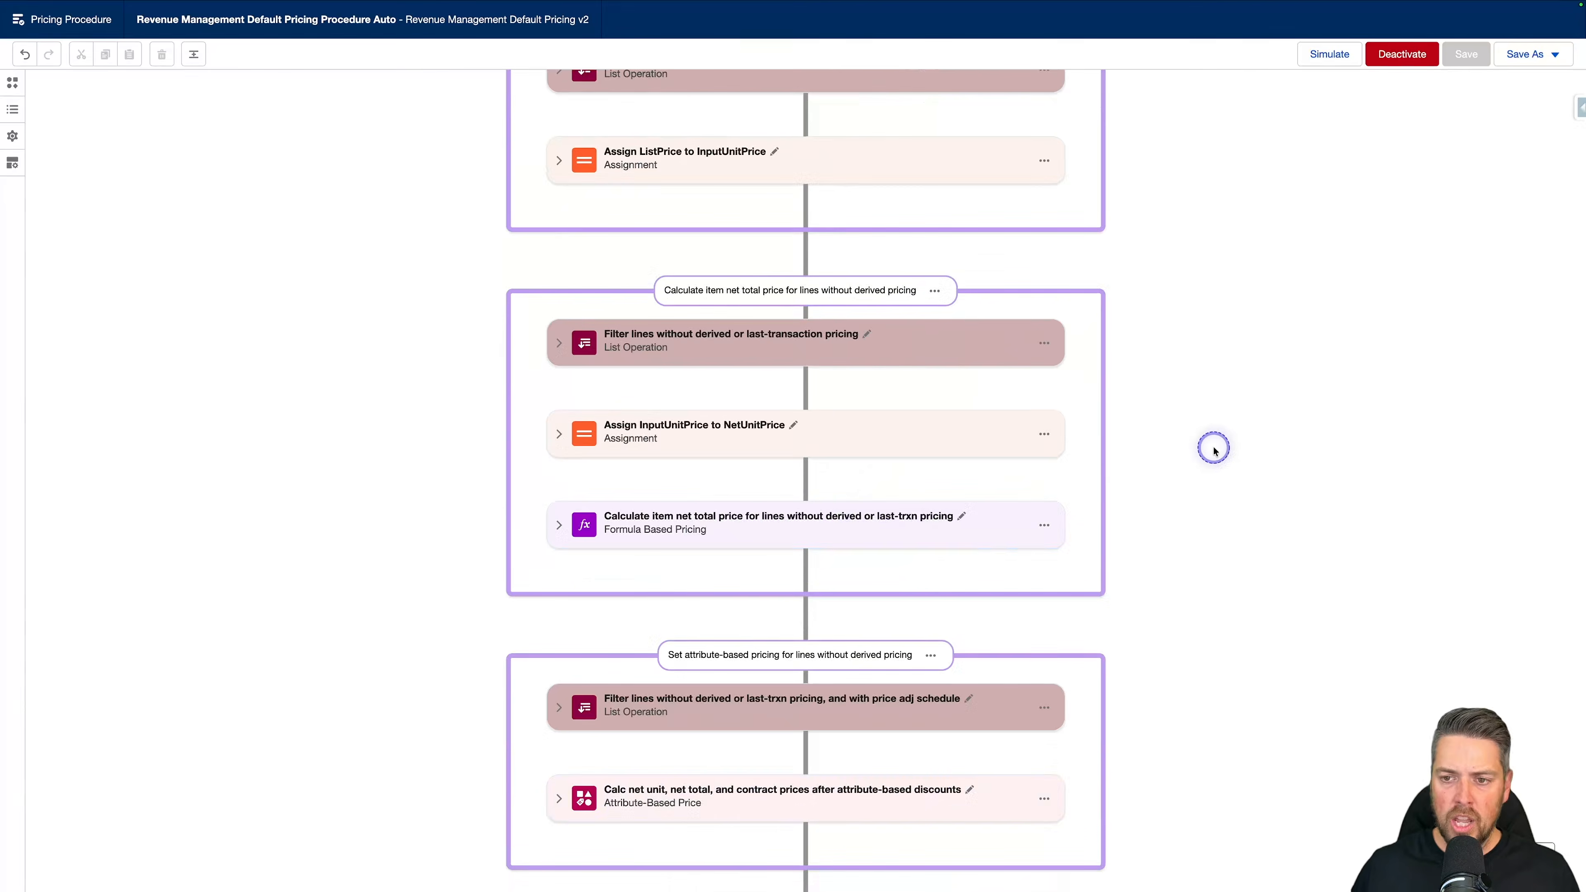
key(super+f)
text(as)
text(lift)
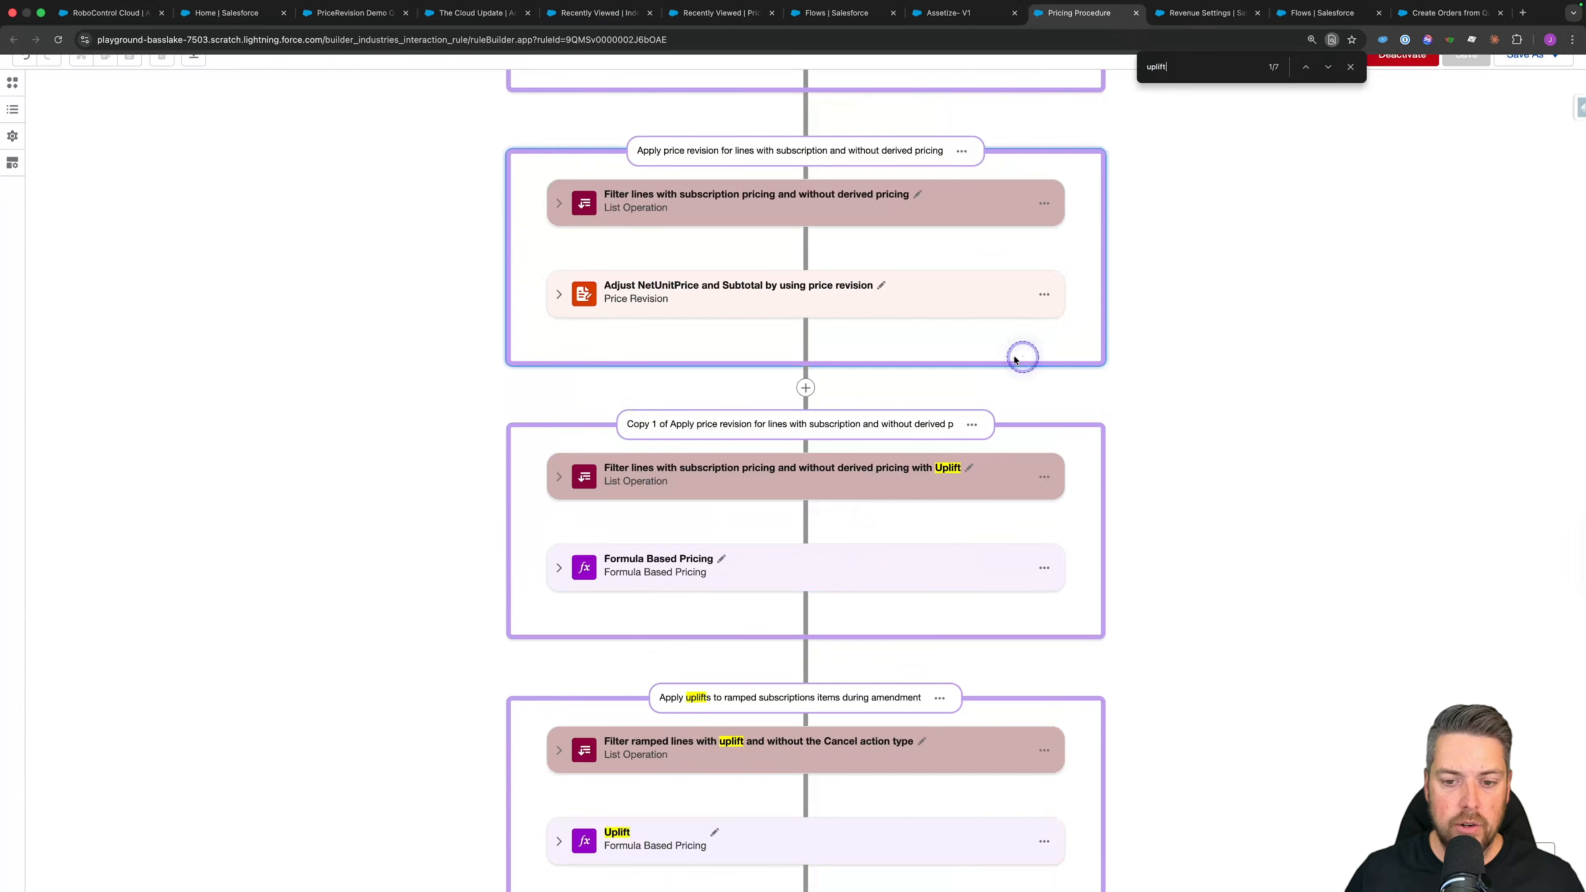
Step: Expand the filter for subscription lines without derived pricing with Uplift and examine its conditions
scroll(856, 496, down, 4)
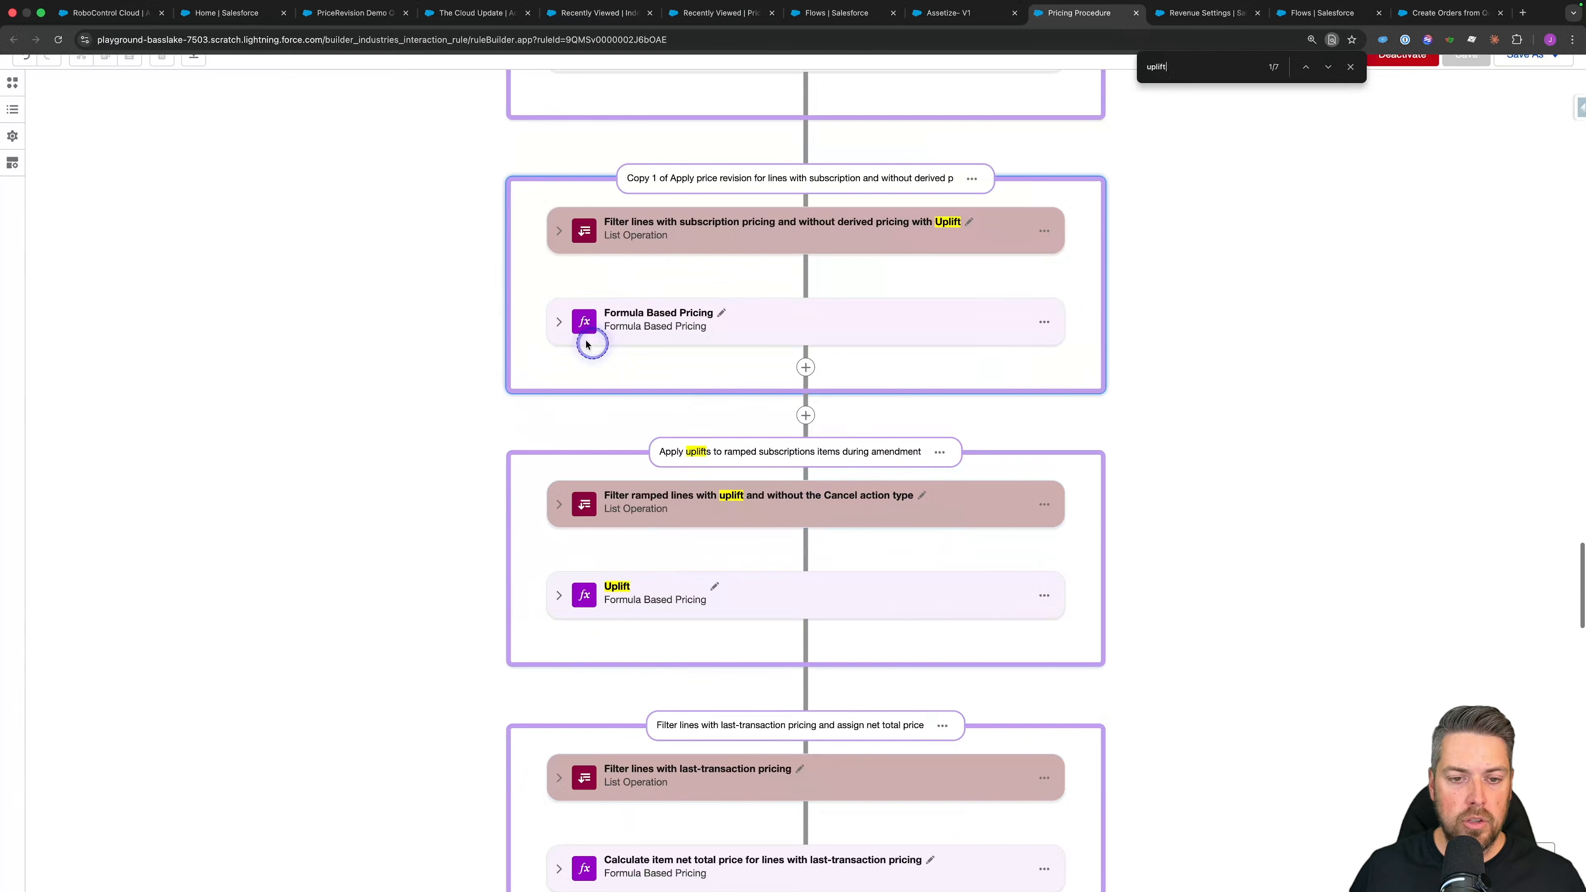
click(557, 230)
scroll(630, 419, down, 3)
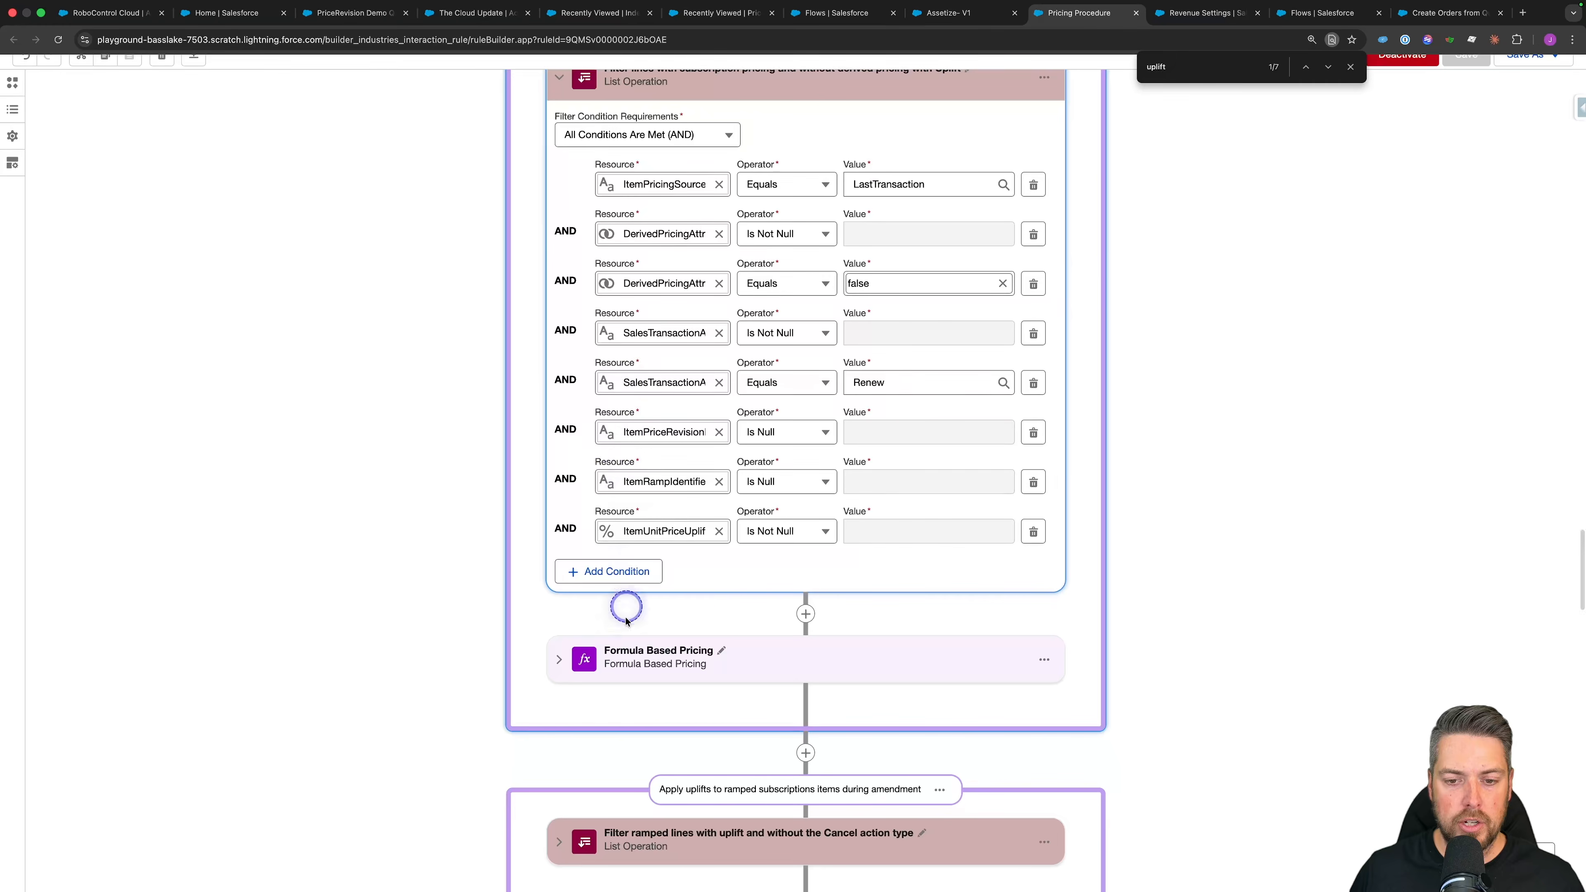
Step: Expand the Formula Based Pricing element after the uplift filter and examine its formula variable and output variable
click(566, 662)
click(566, 663)
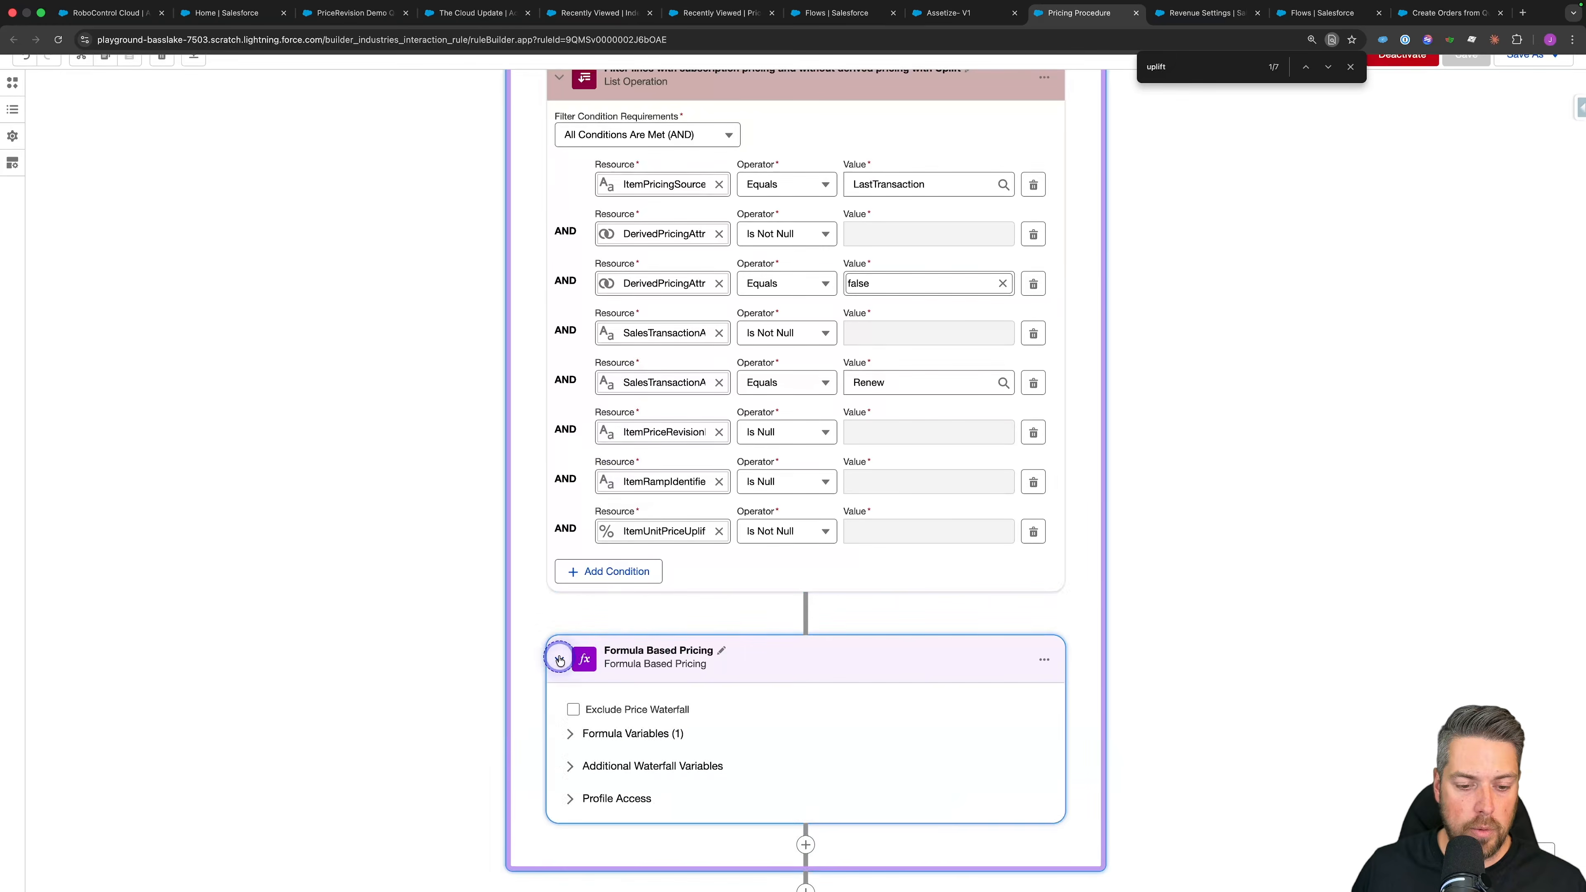
scroll(566, 662, down, 12)
scroll(555, 339, up, 6)
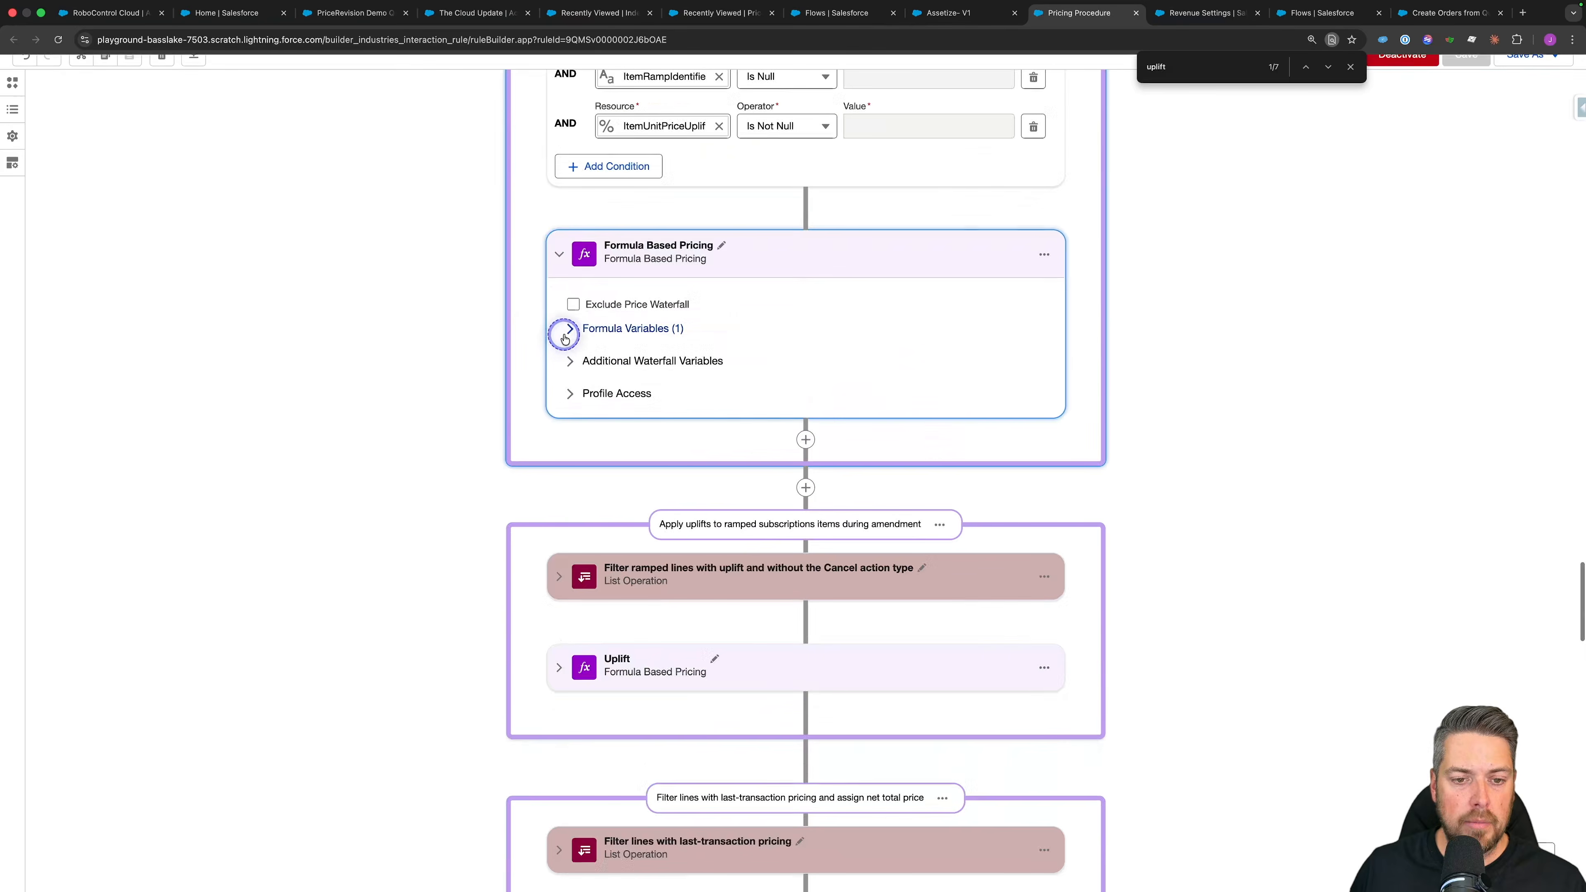
click(556, 338)
drag(814, 388, 811, 417)
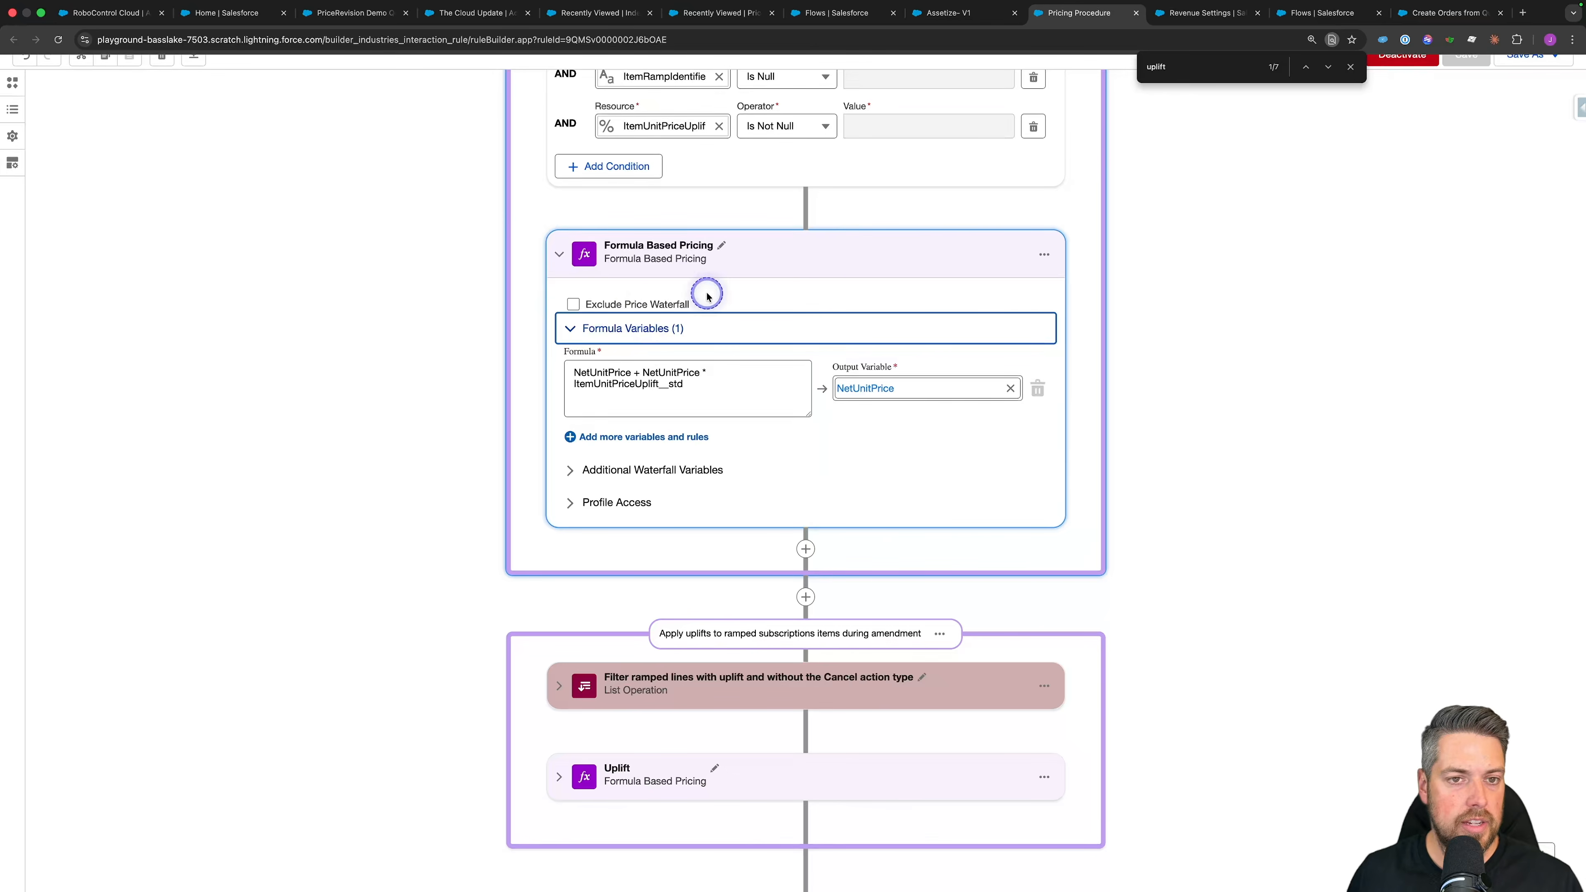
key(ctrl+Left)
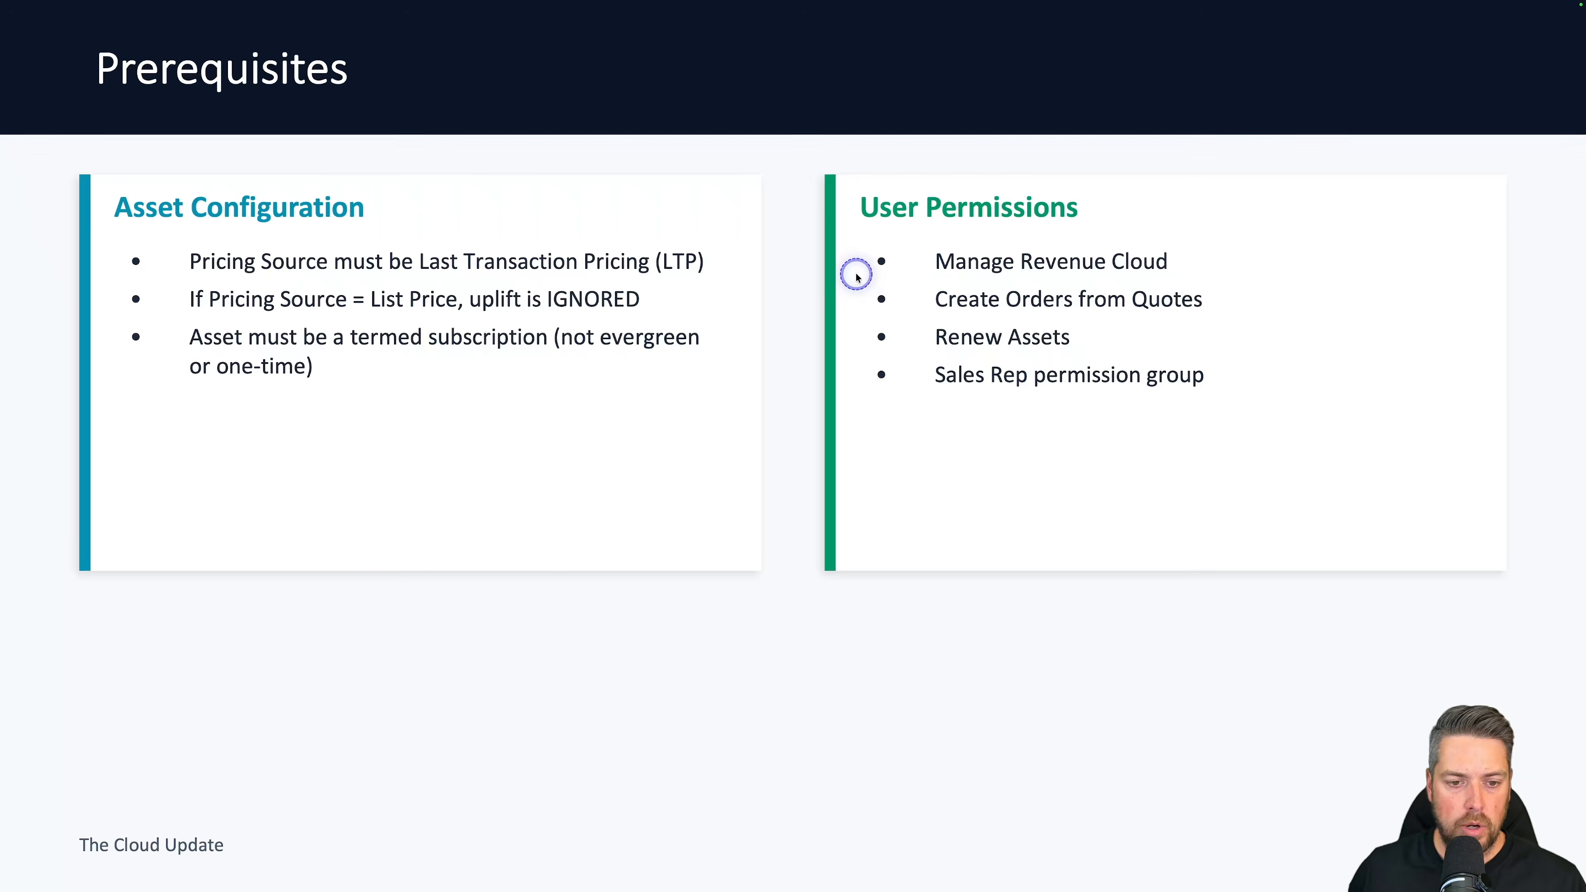
key(Right)
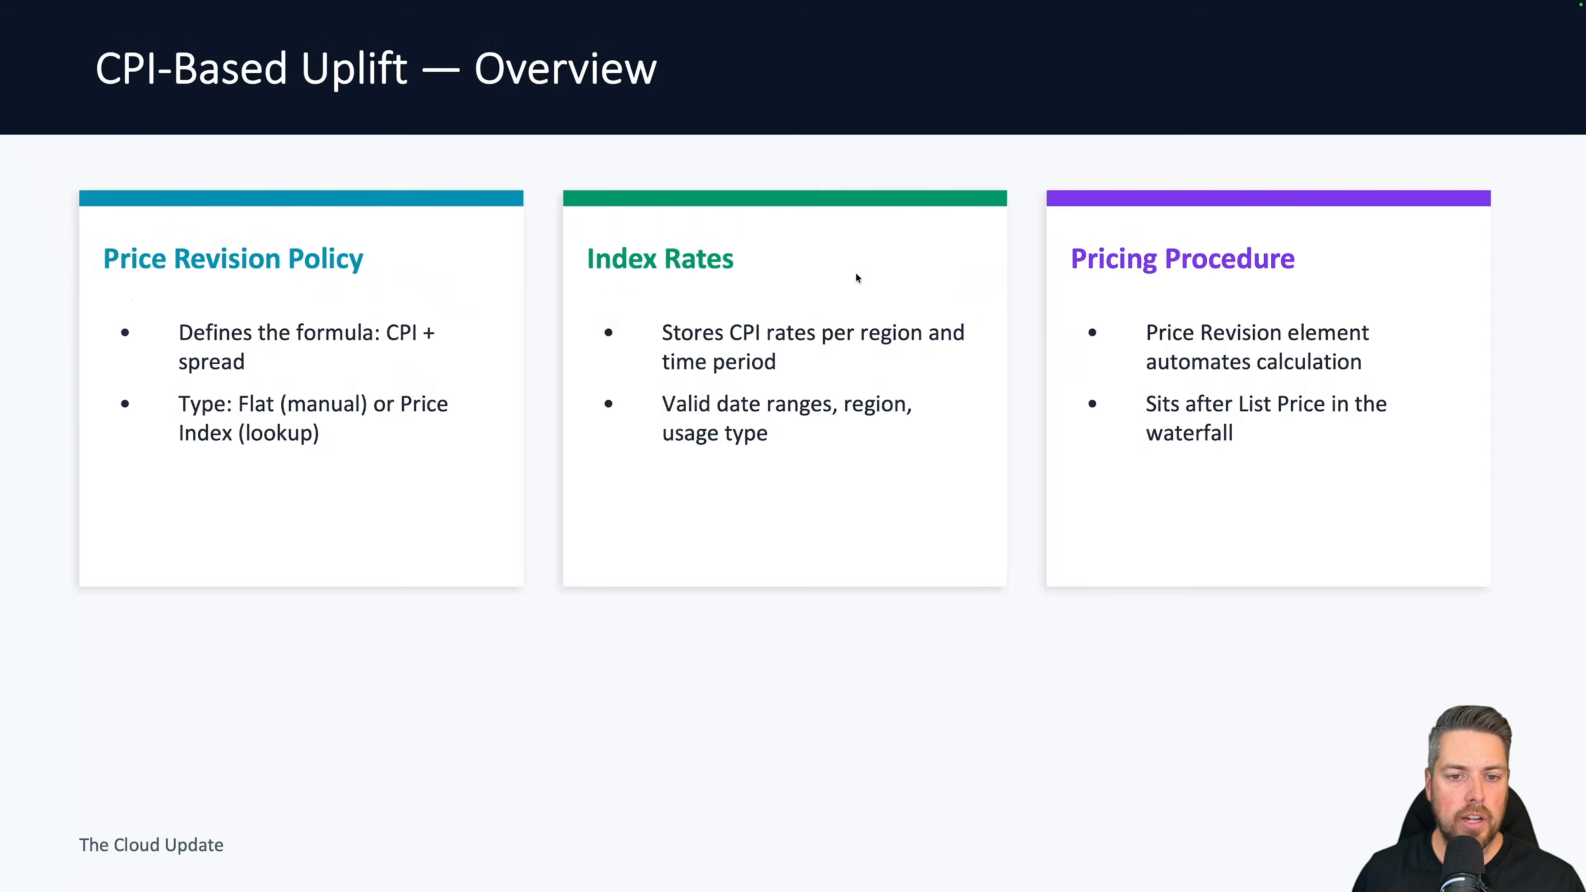
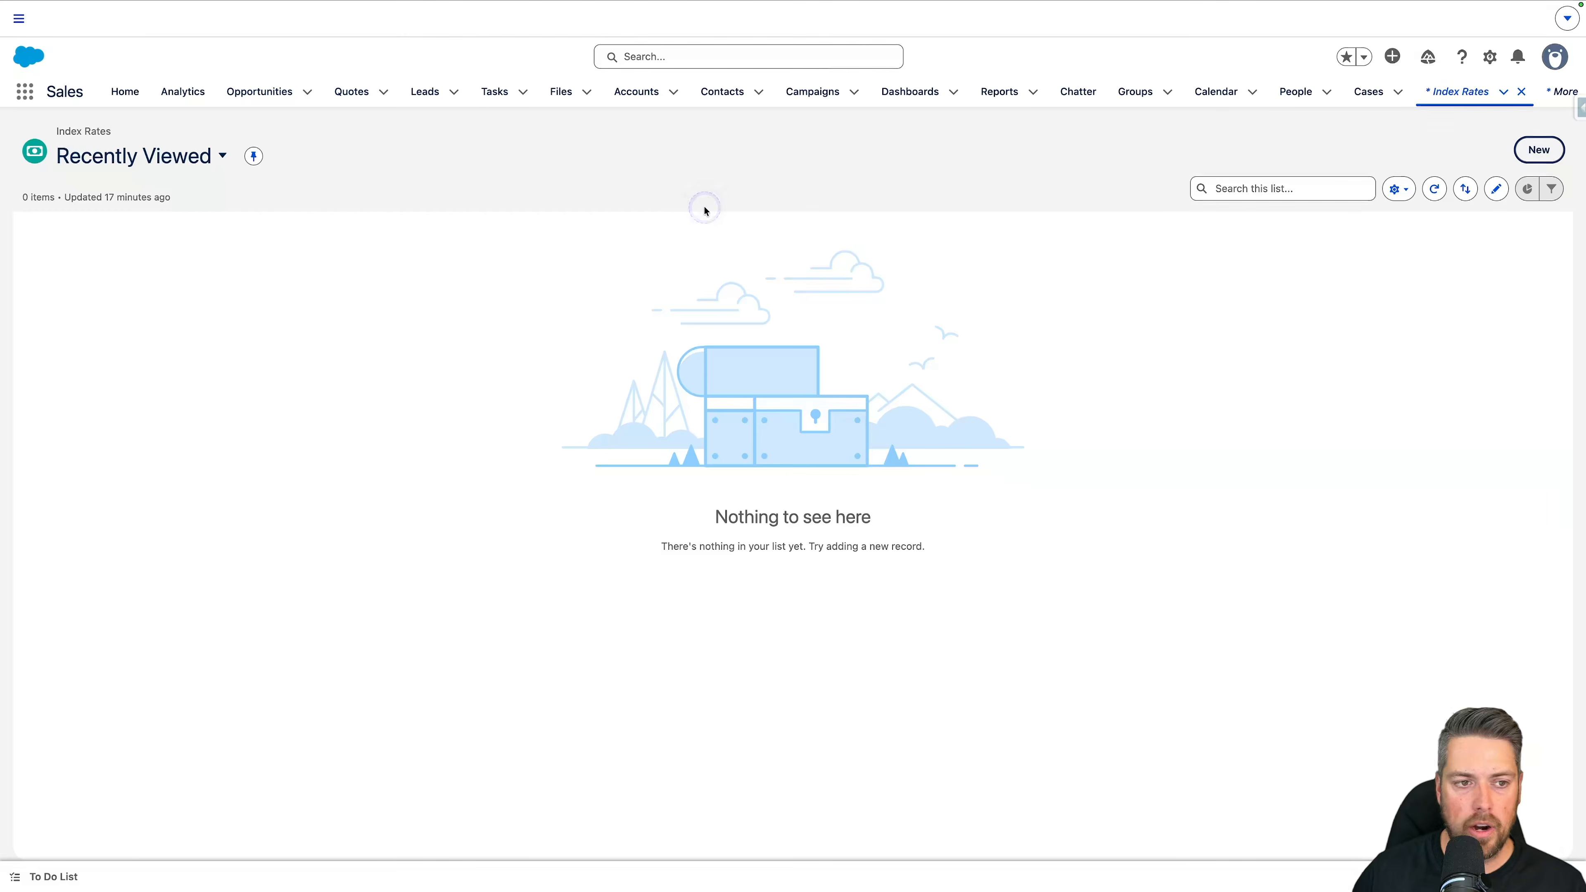
Step: Start a new index rate record named CPI with a rate of 3.5%
click(1536, 150)
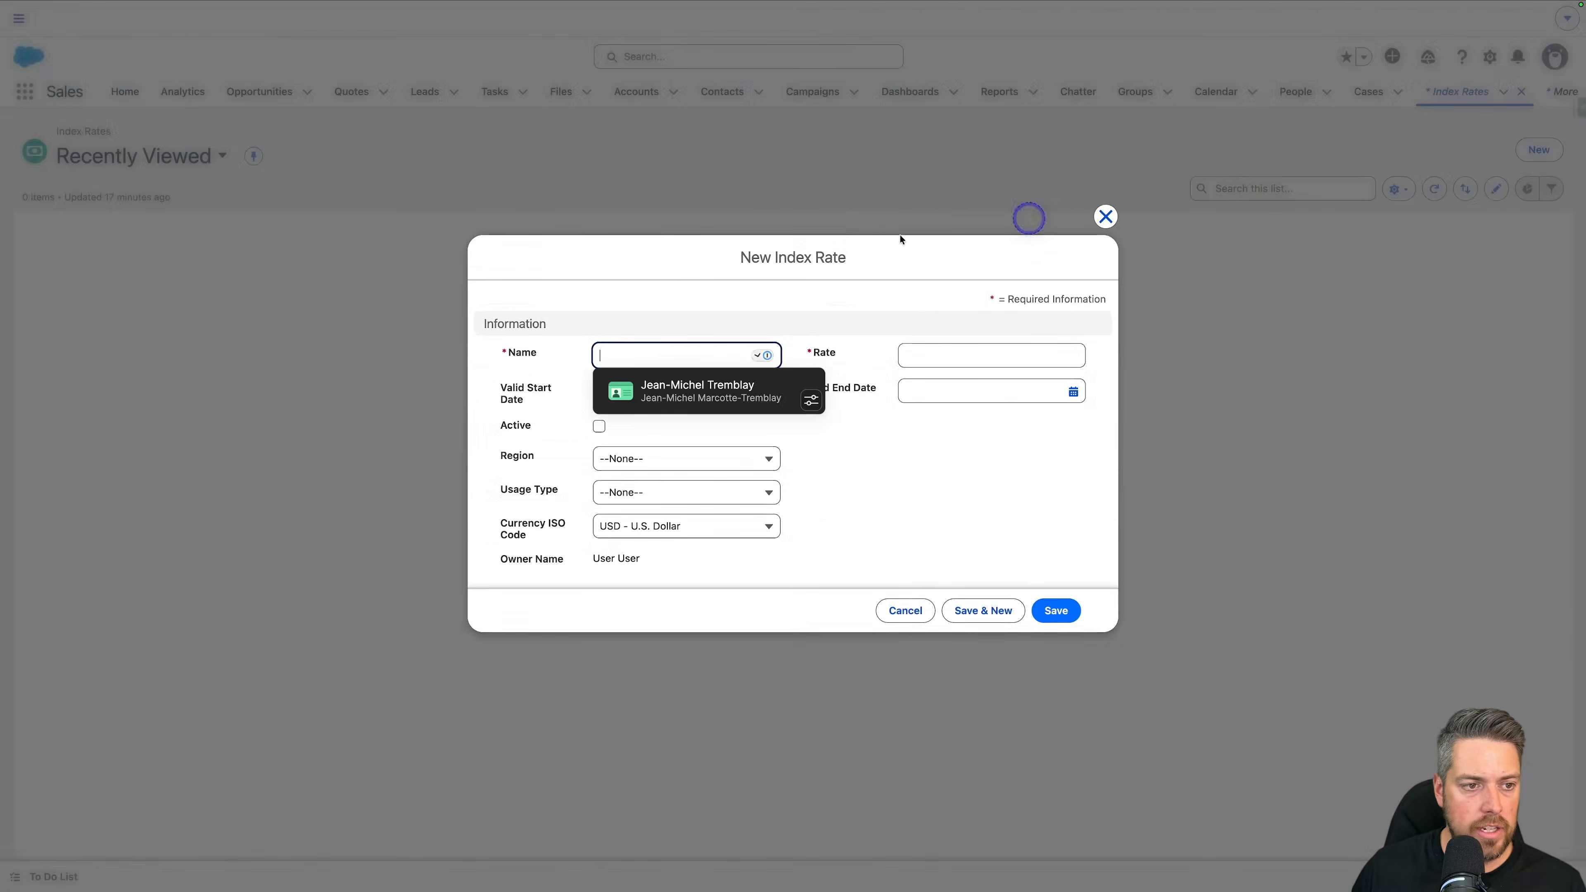
click(572, 373)
click(637, 354)
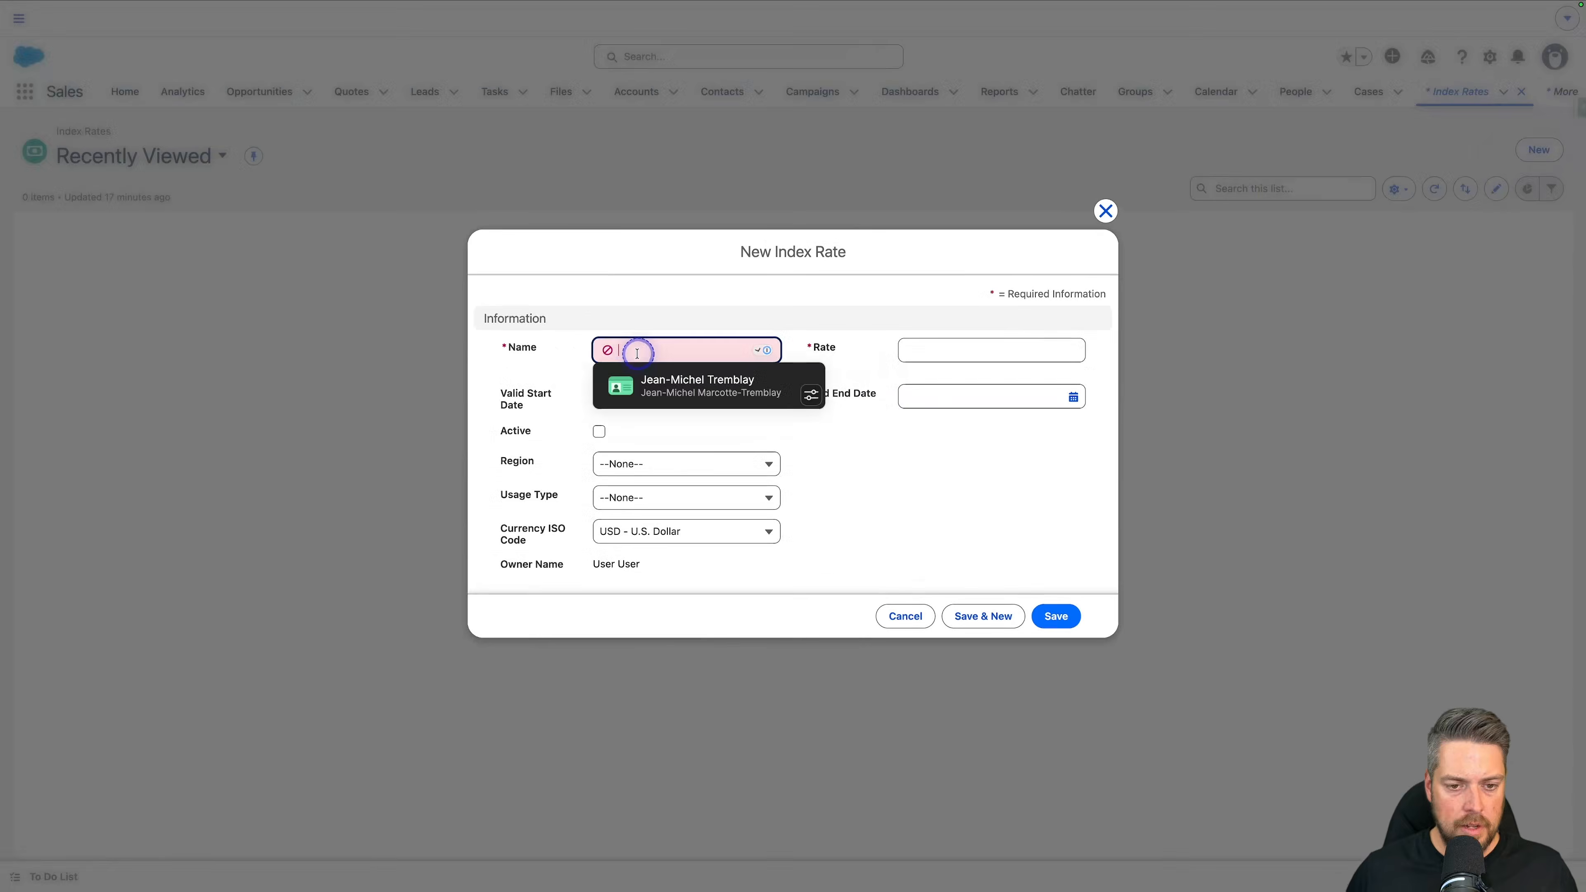
text(CPI)
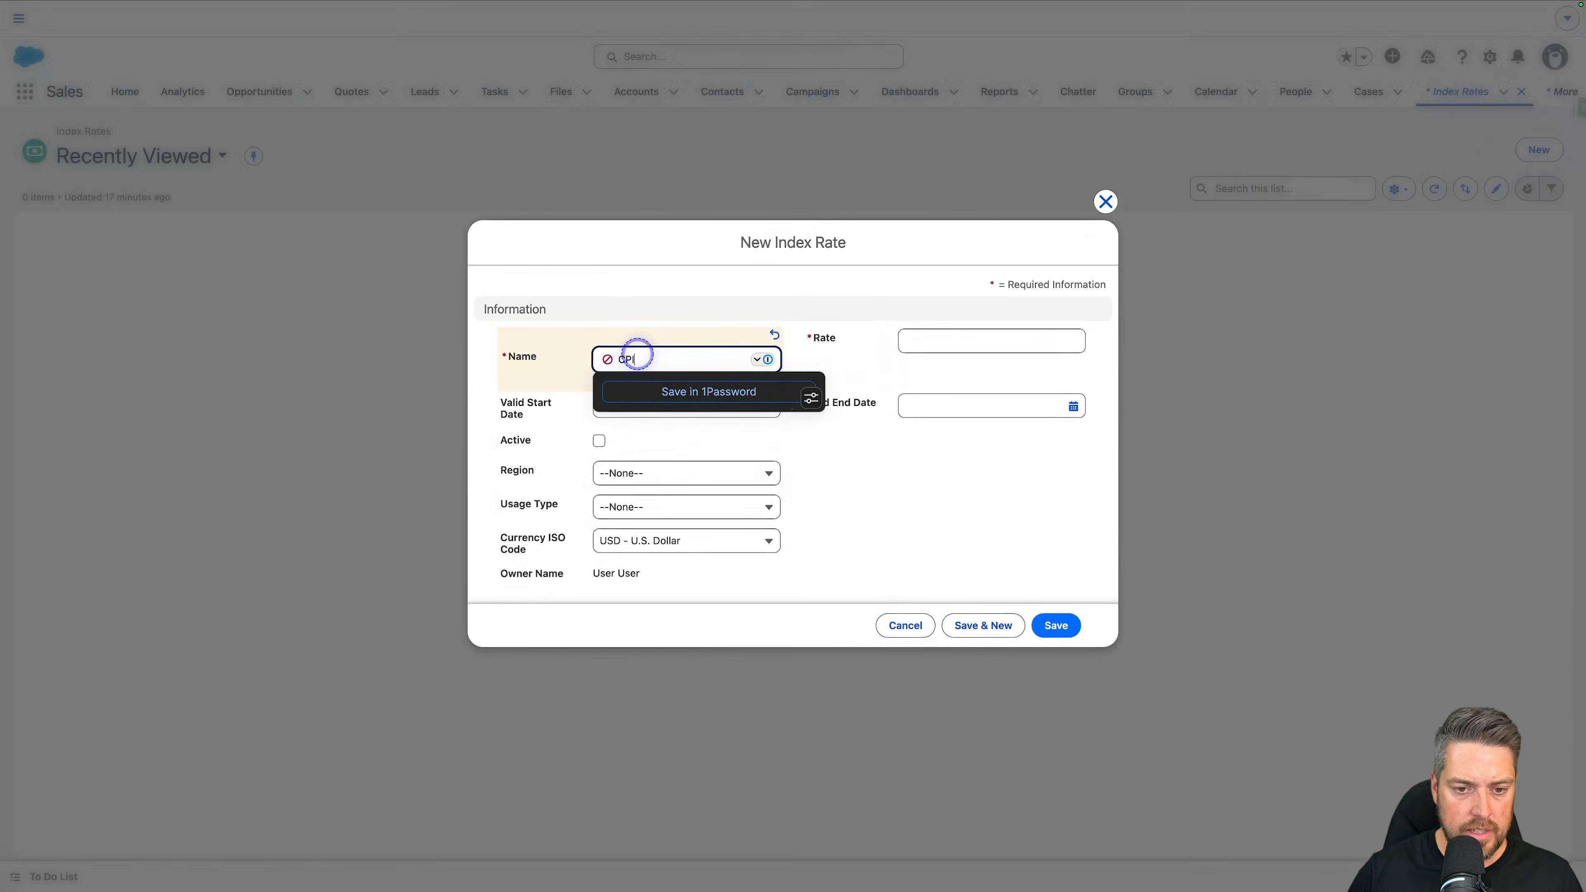
click(948, 344)
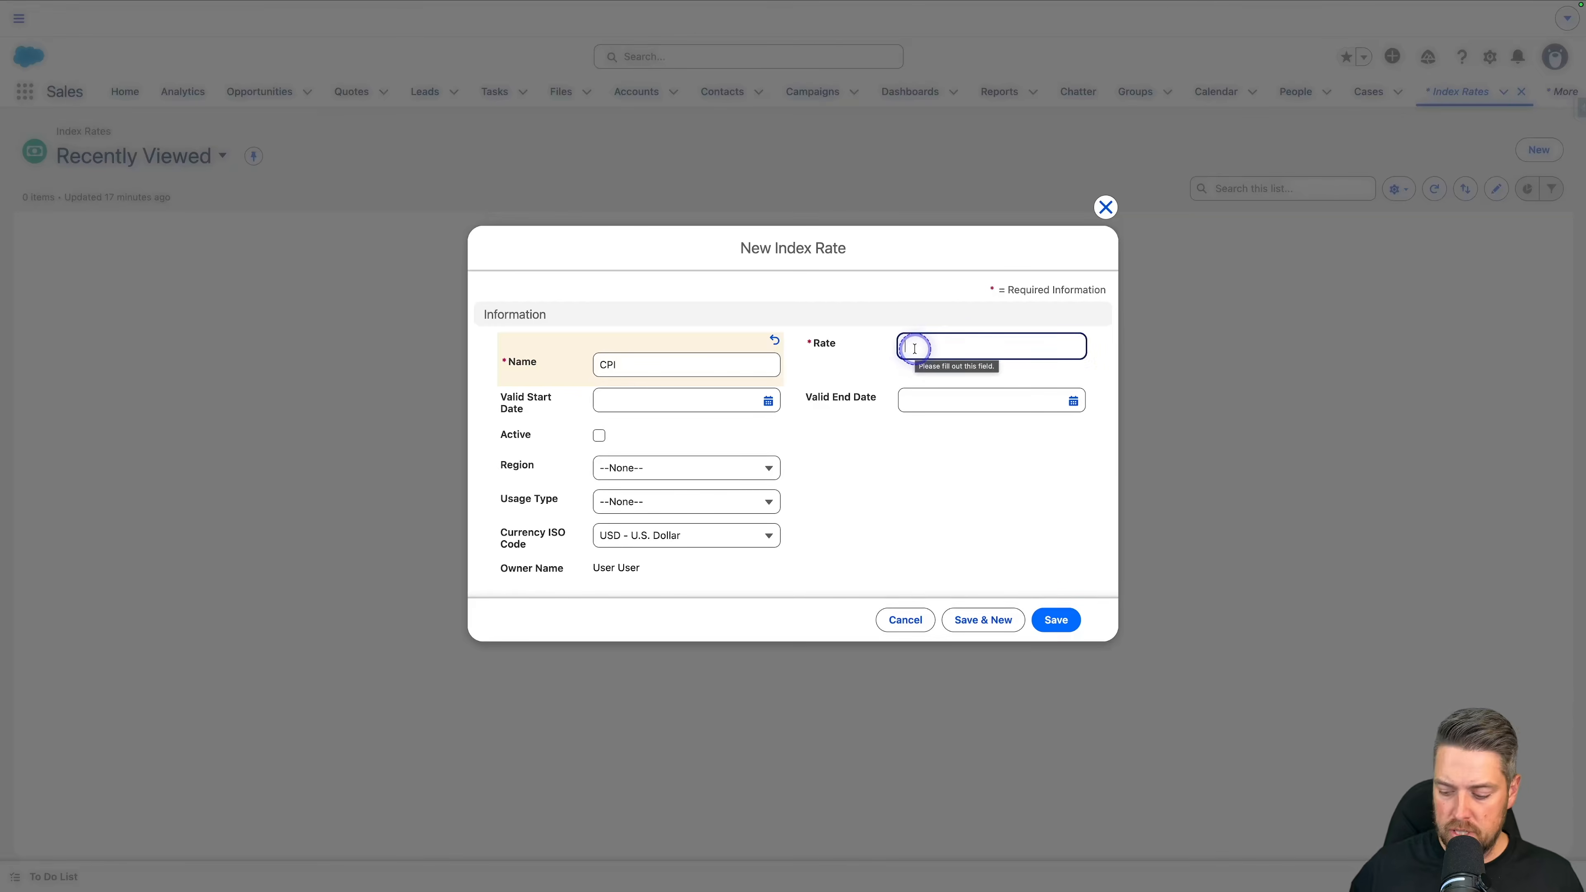
text(3.5)
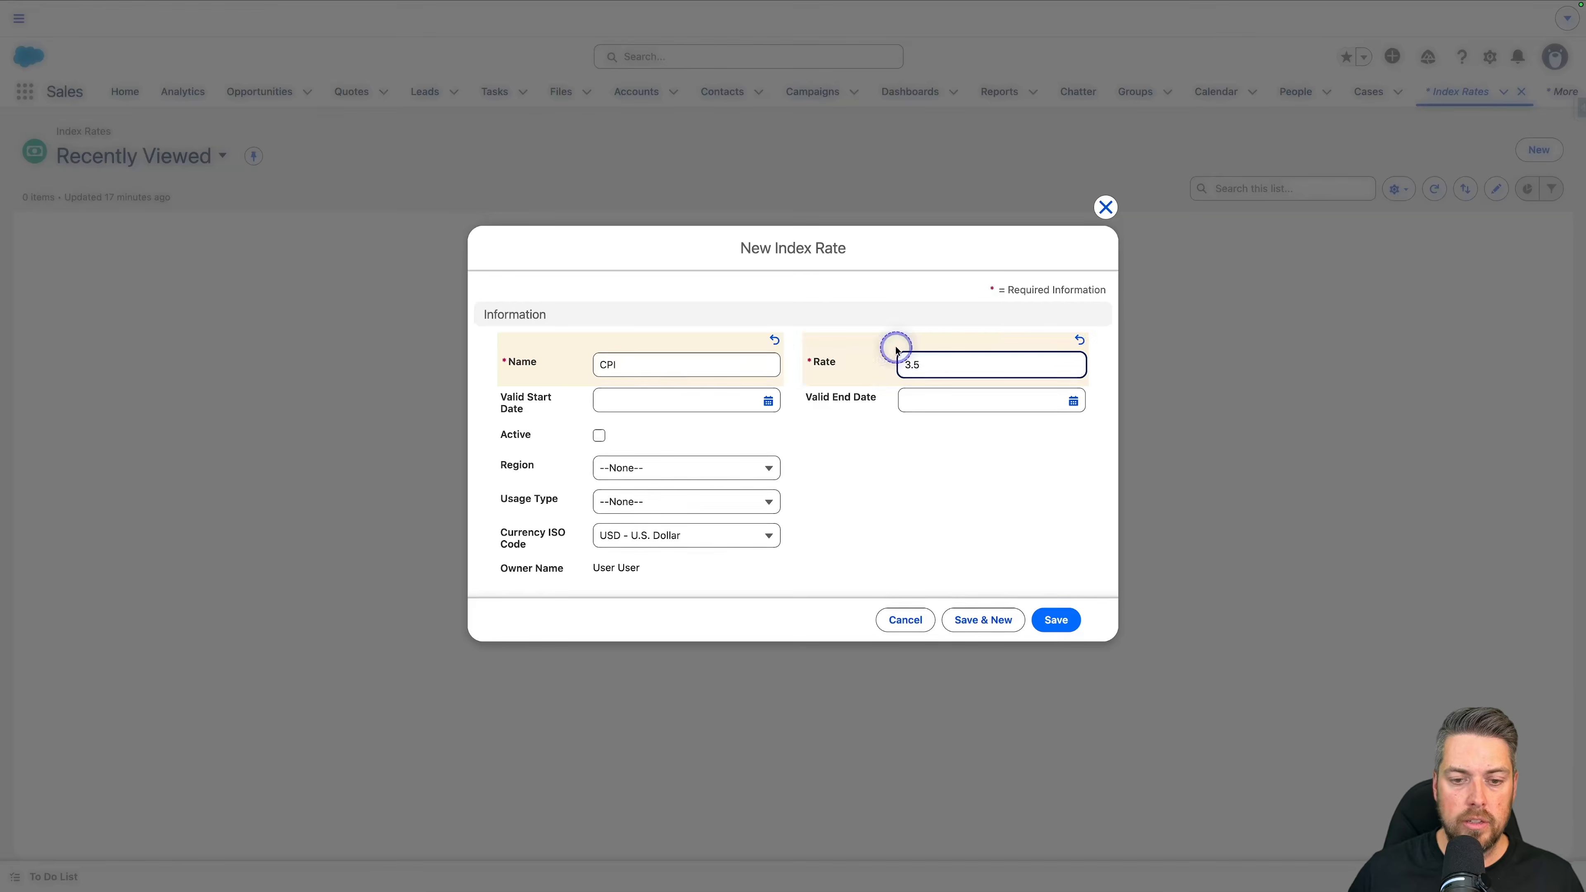
click(930, 436)
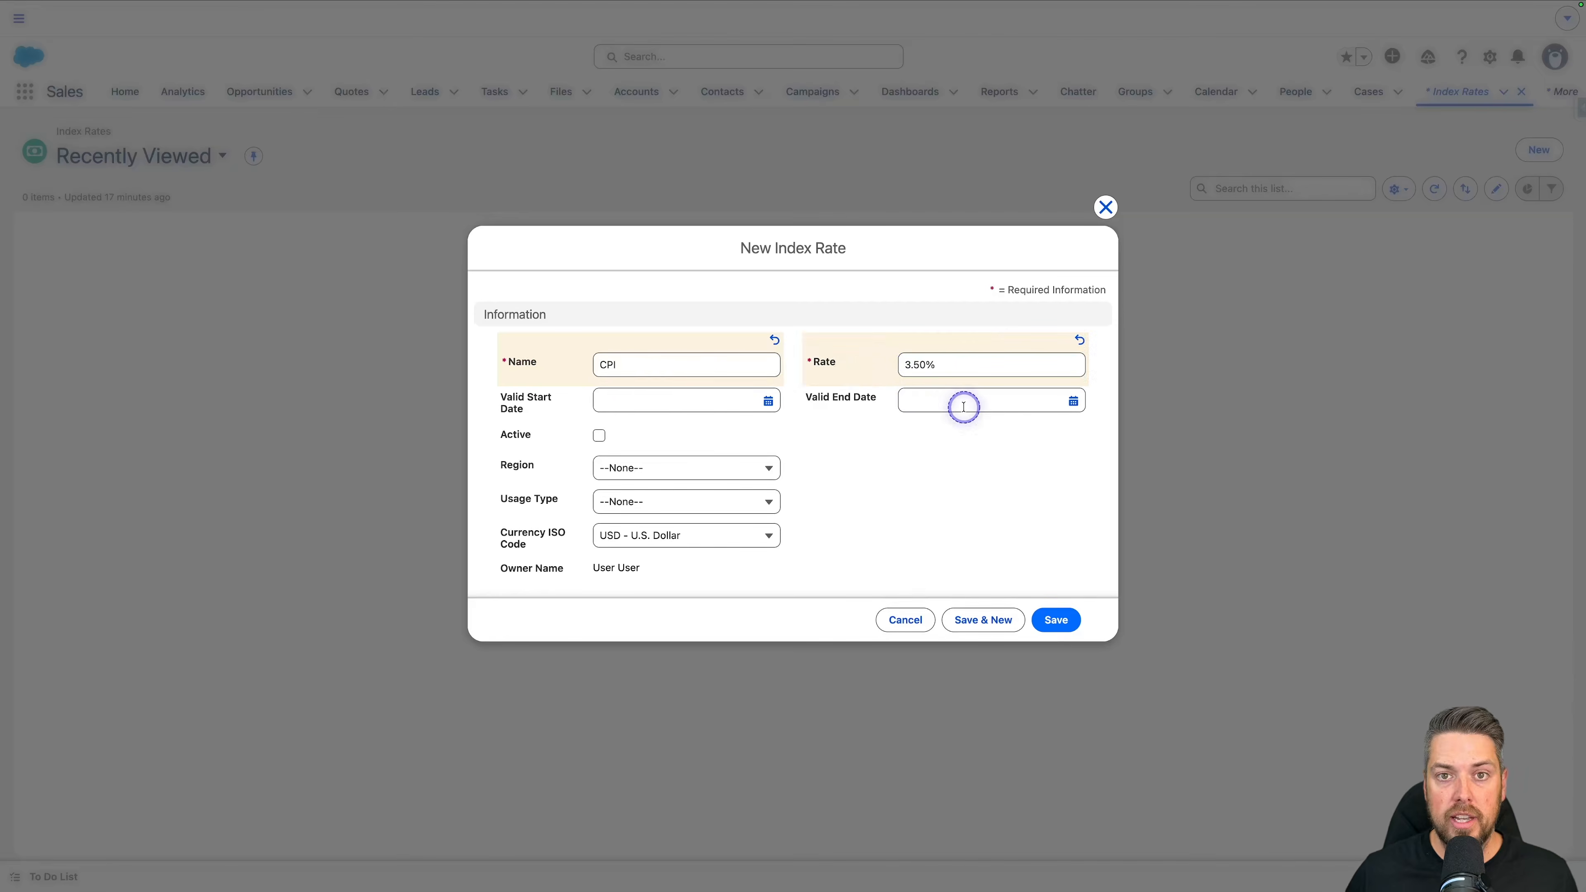
Step: Set the CPI index rate's valid start date to 2026-03-01 and mark it active
click(654, 407)
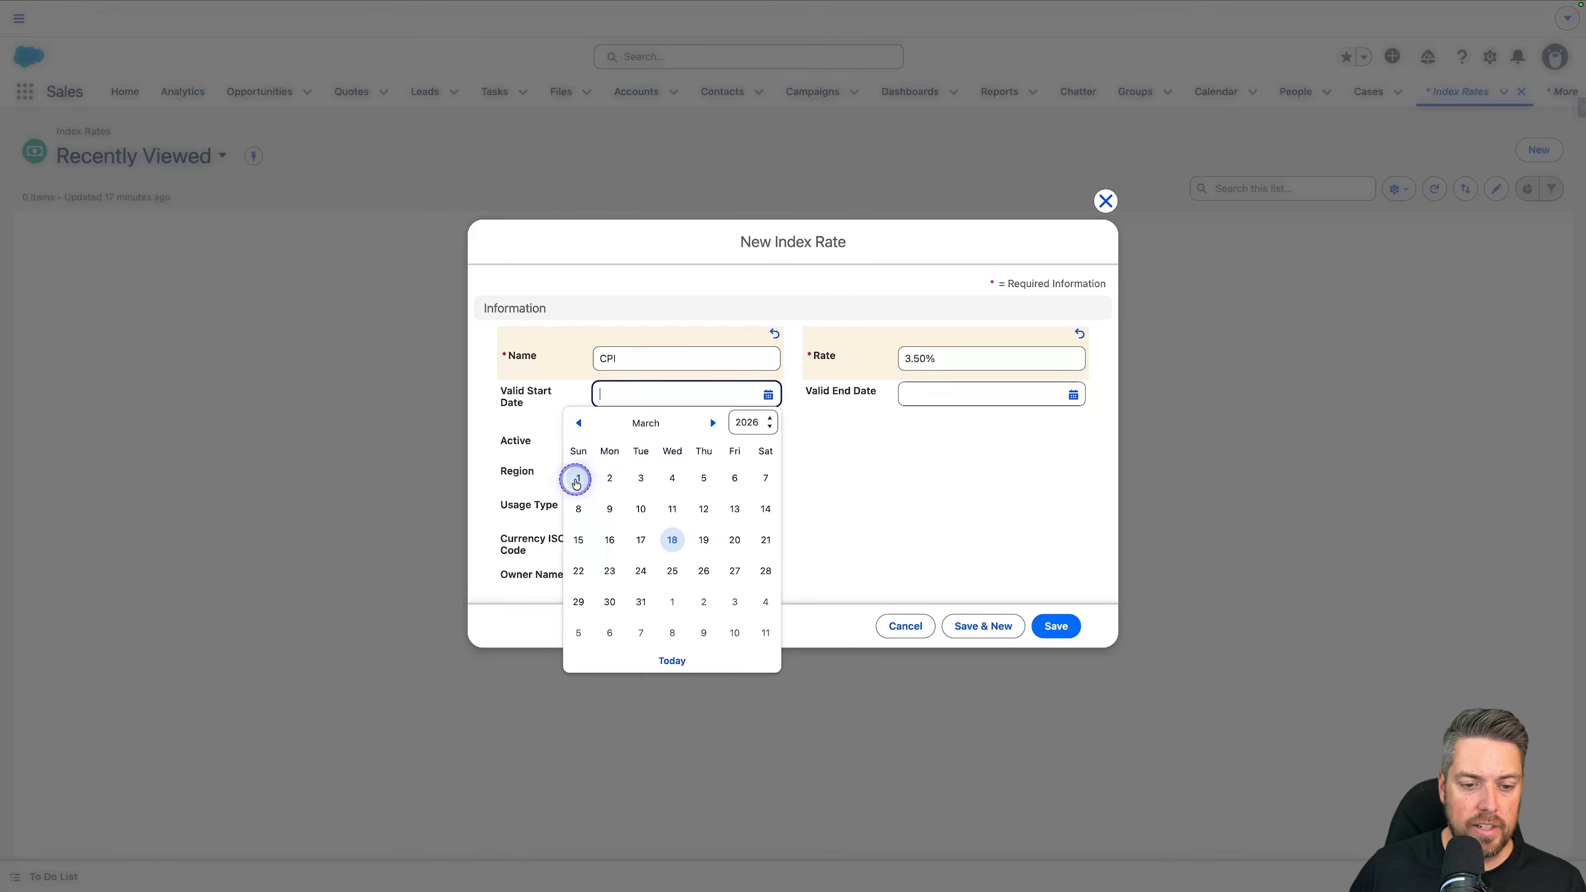
click(580, 486)
click(916, 462)
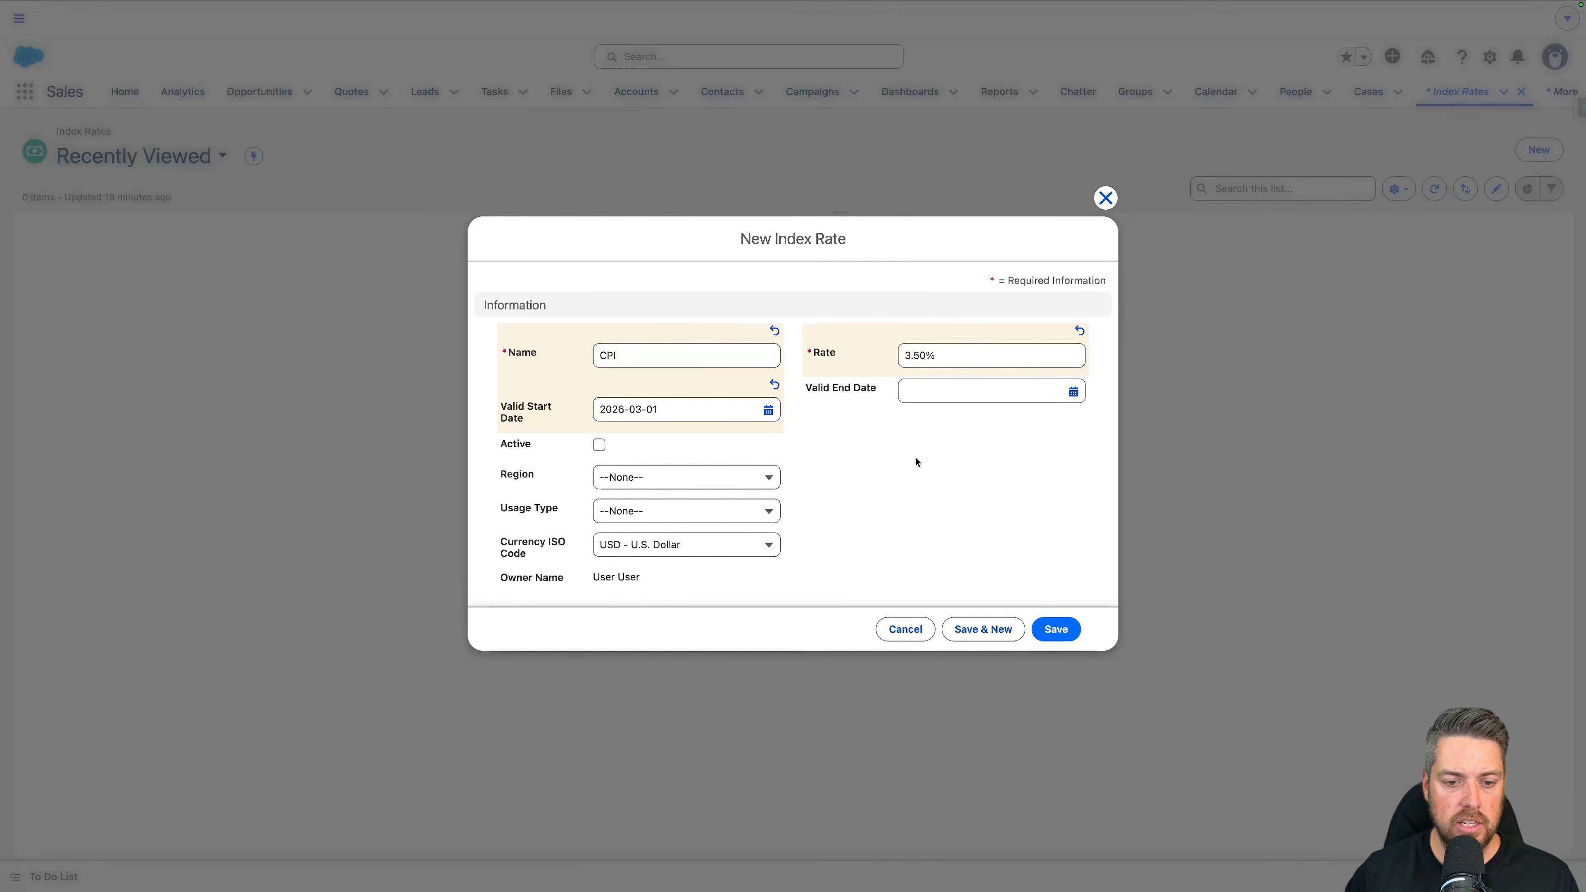
click(601, 446)
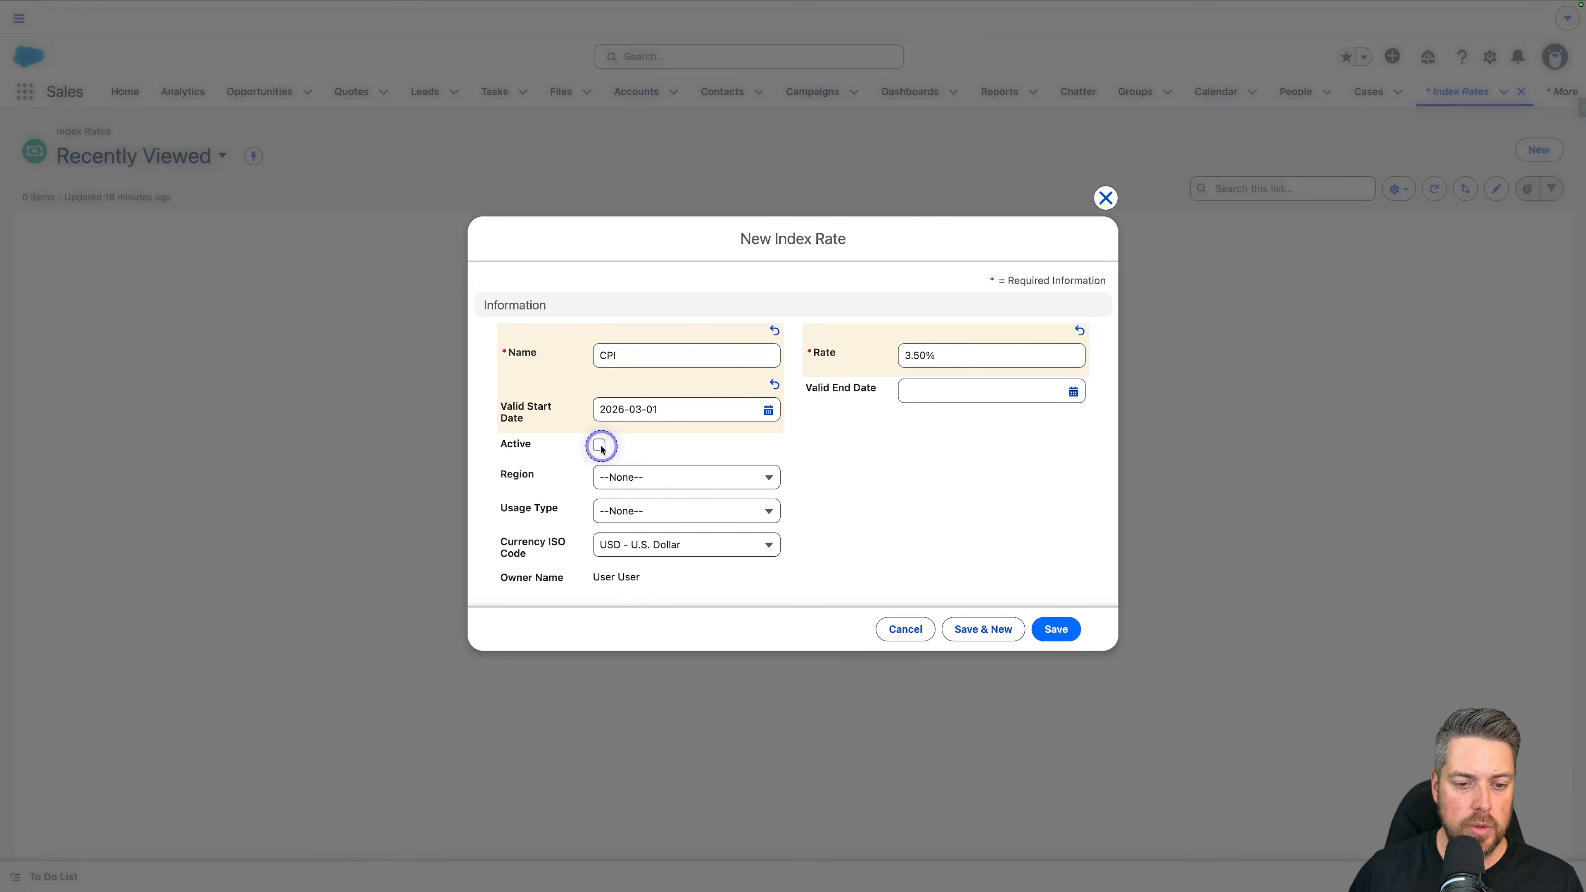
Step: Assign the index rate the Canada region and the Pricing usage type, and save the record
click(681, 484)
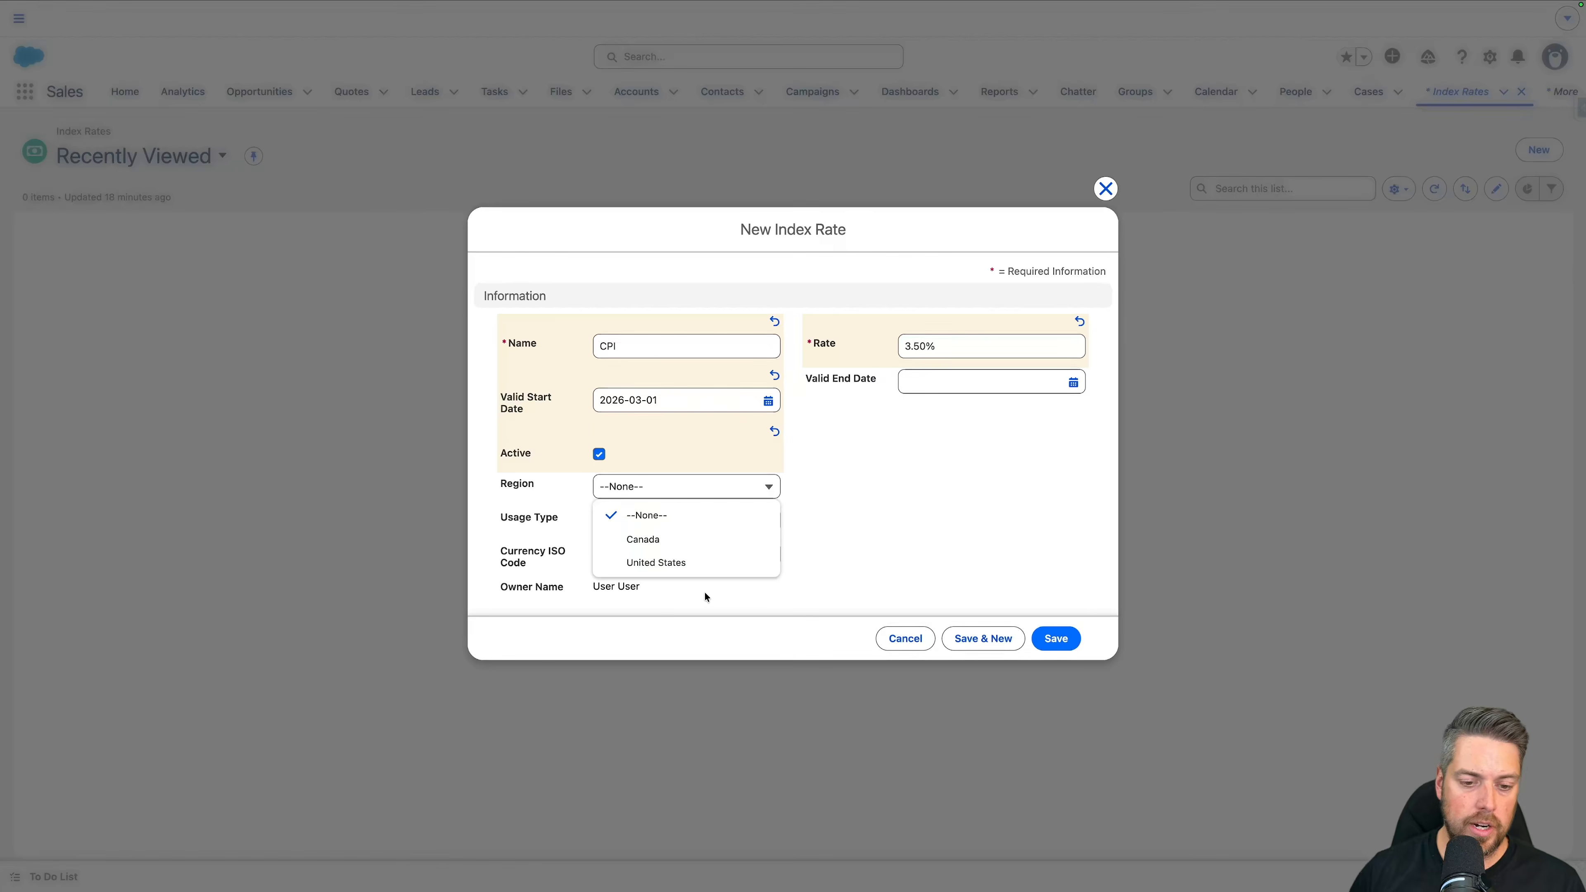
click(675, 539)
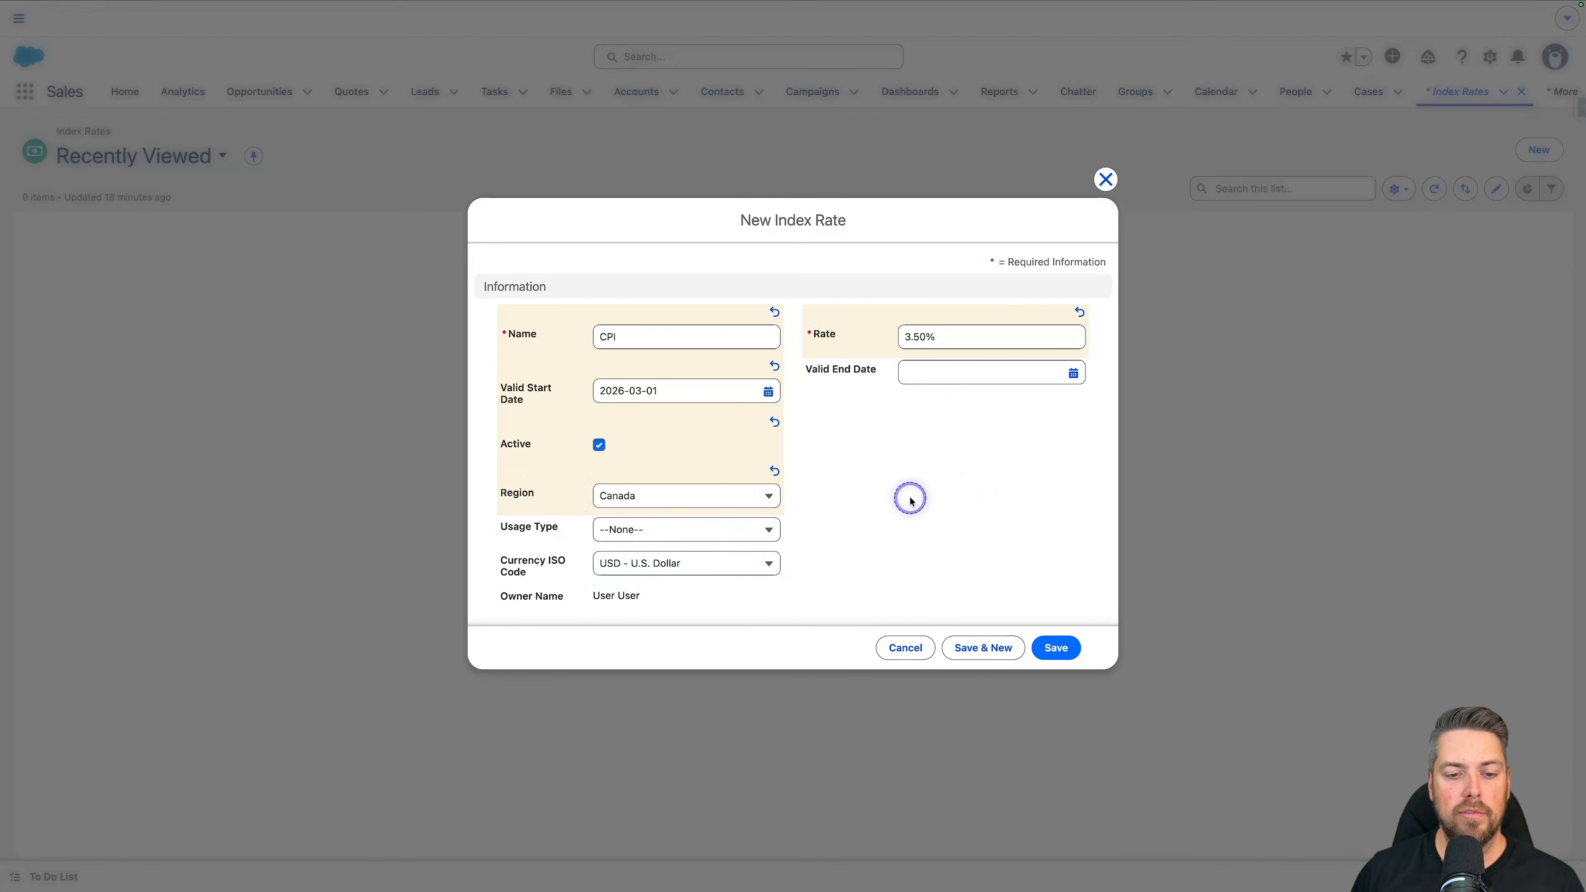
click(715, 541)
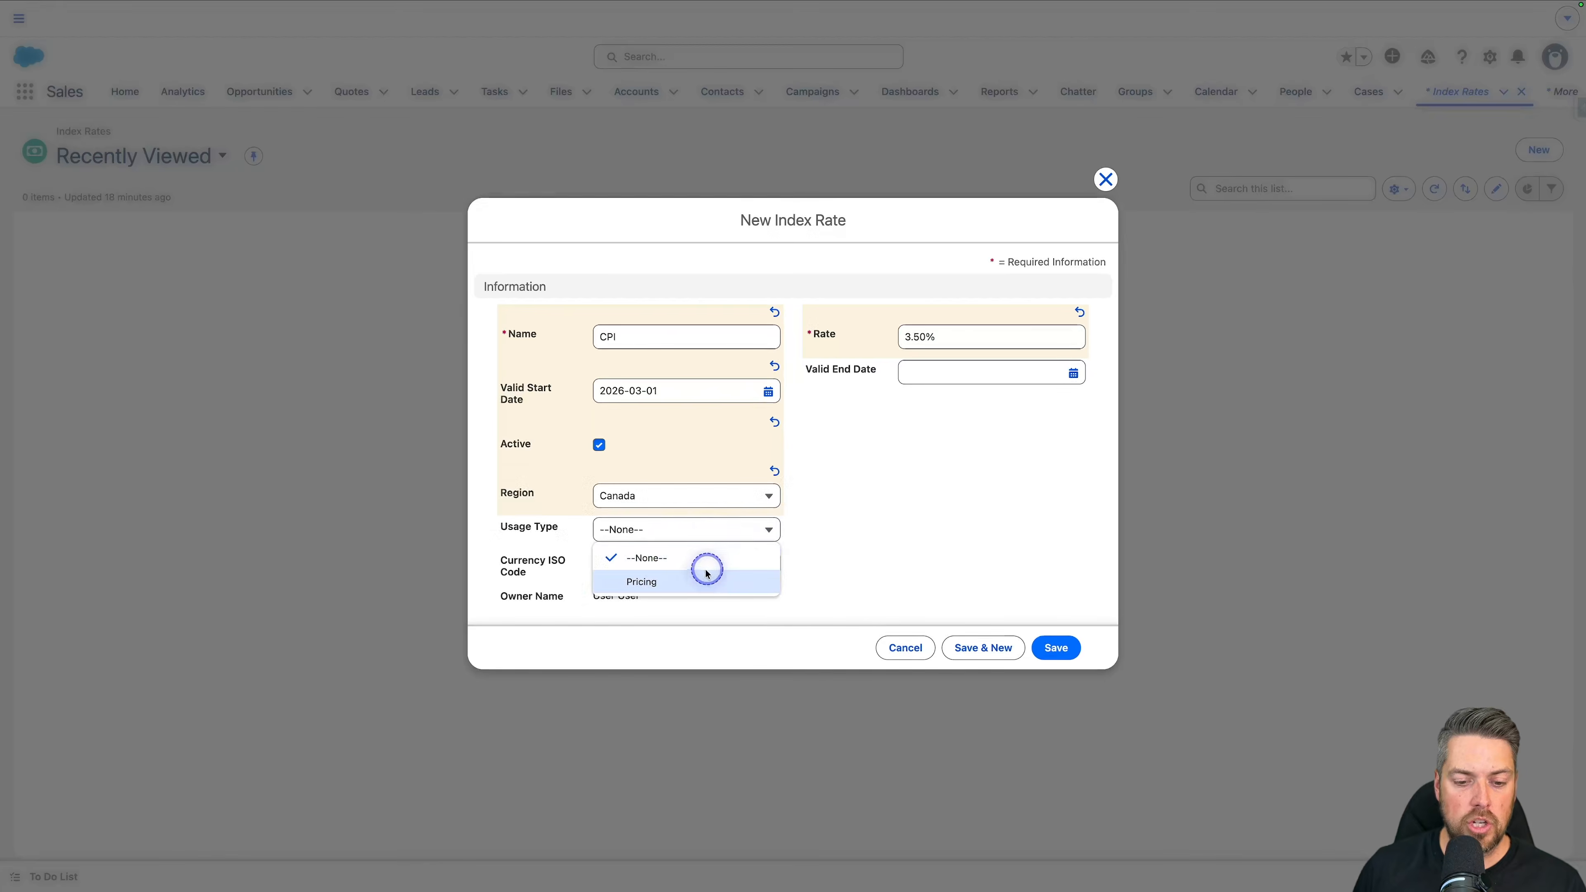
click(696, 581)
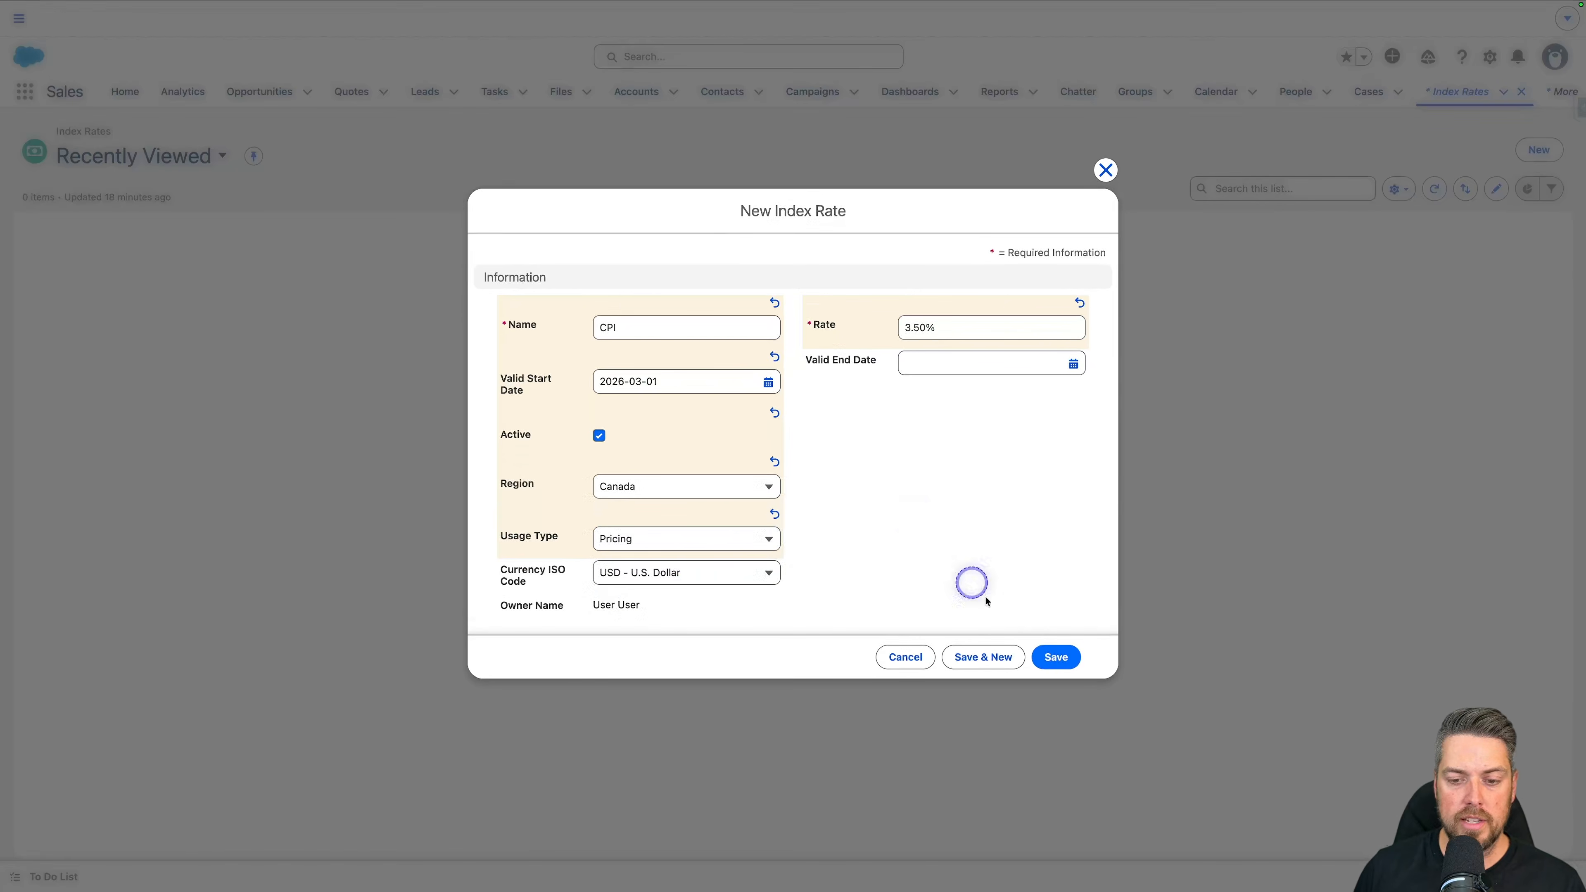
click(1054, 657)
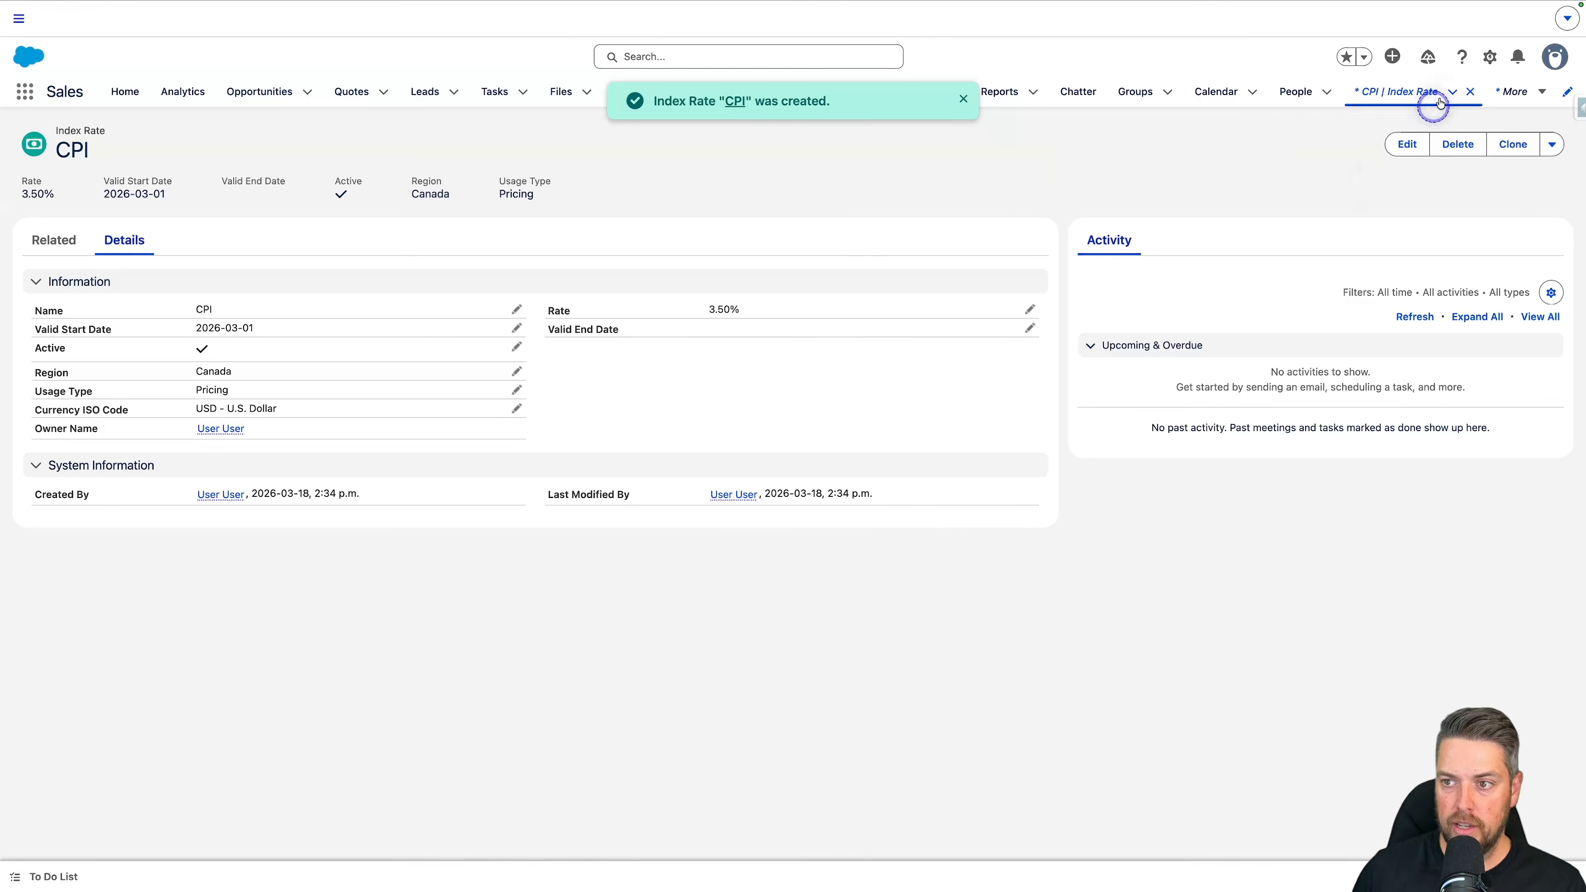
Step: Find the Index Rate decision table in Setup and refresh it
click(1489, 62)
click(1451, 116)
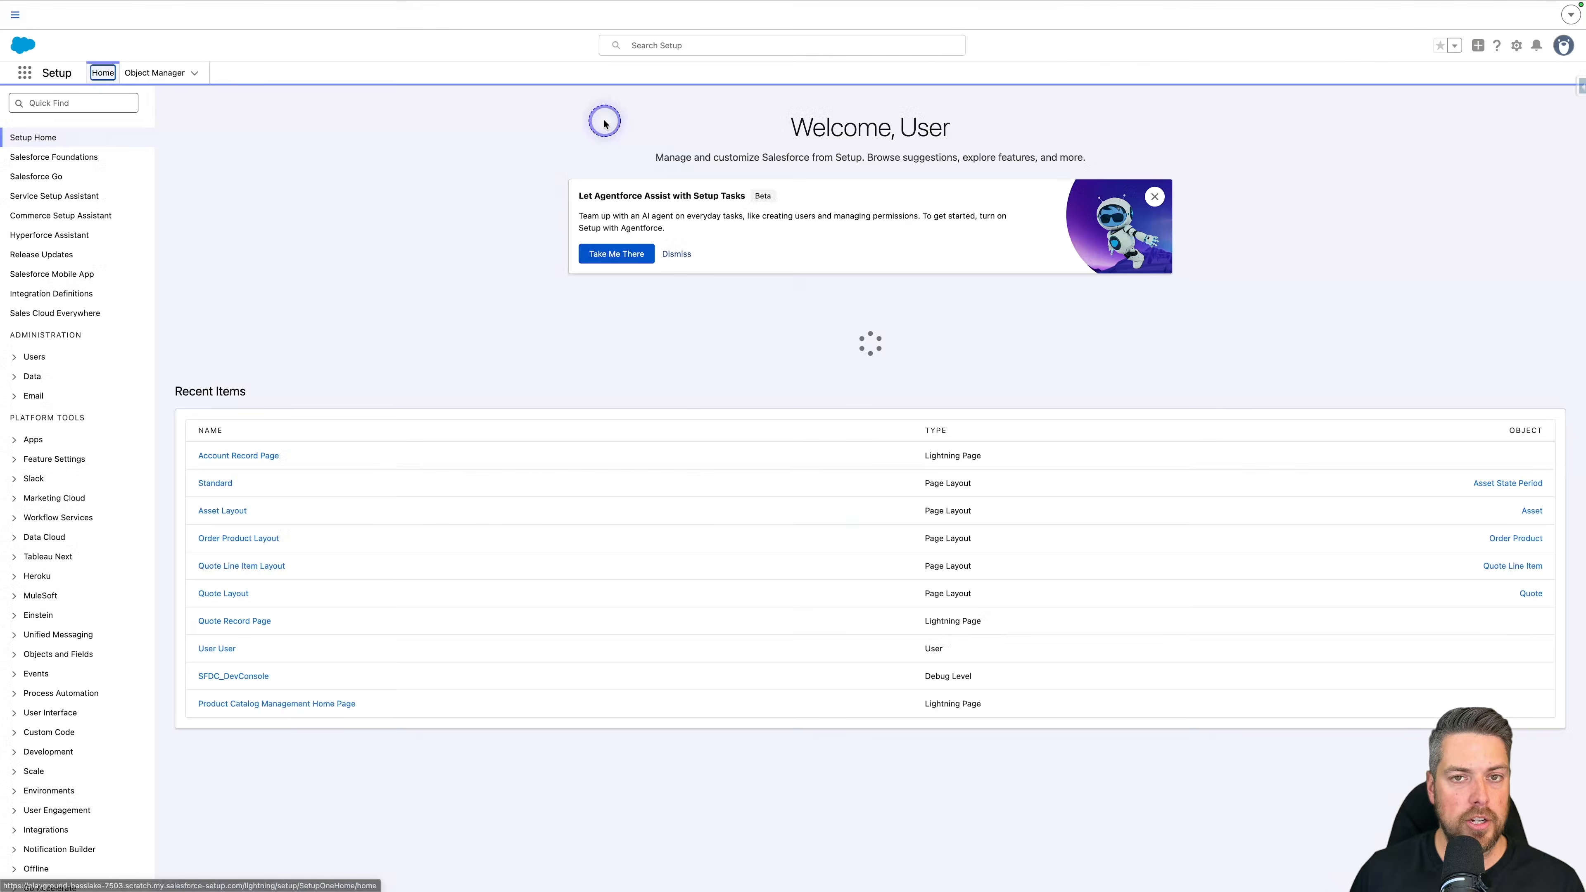
click(81, 104)
text(decision)
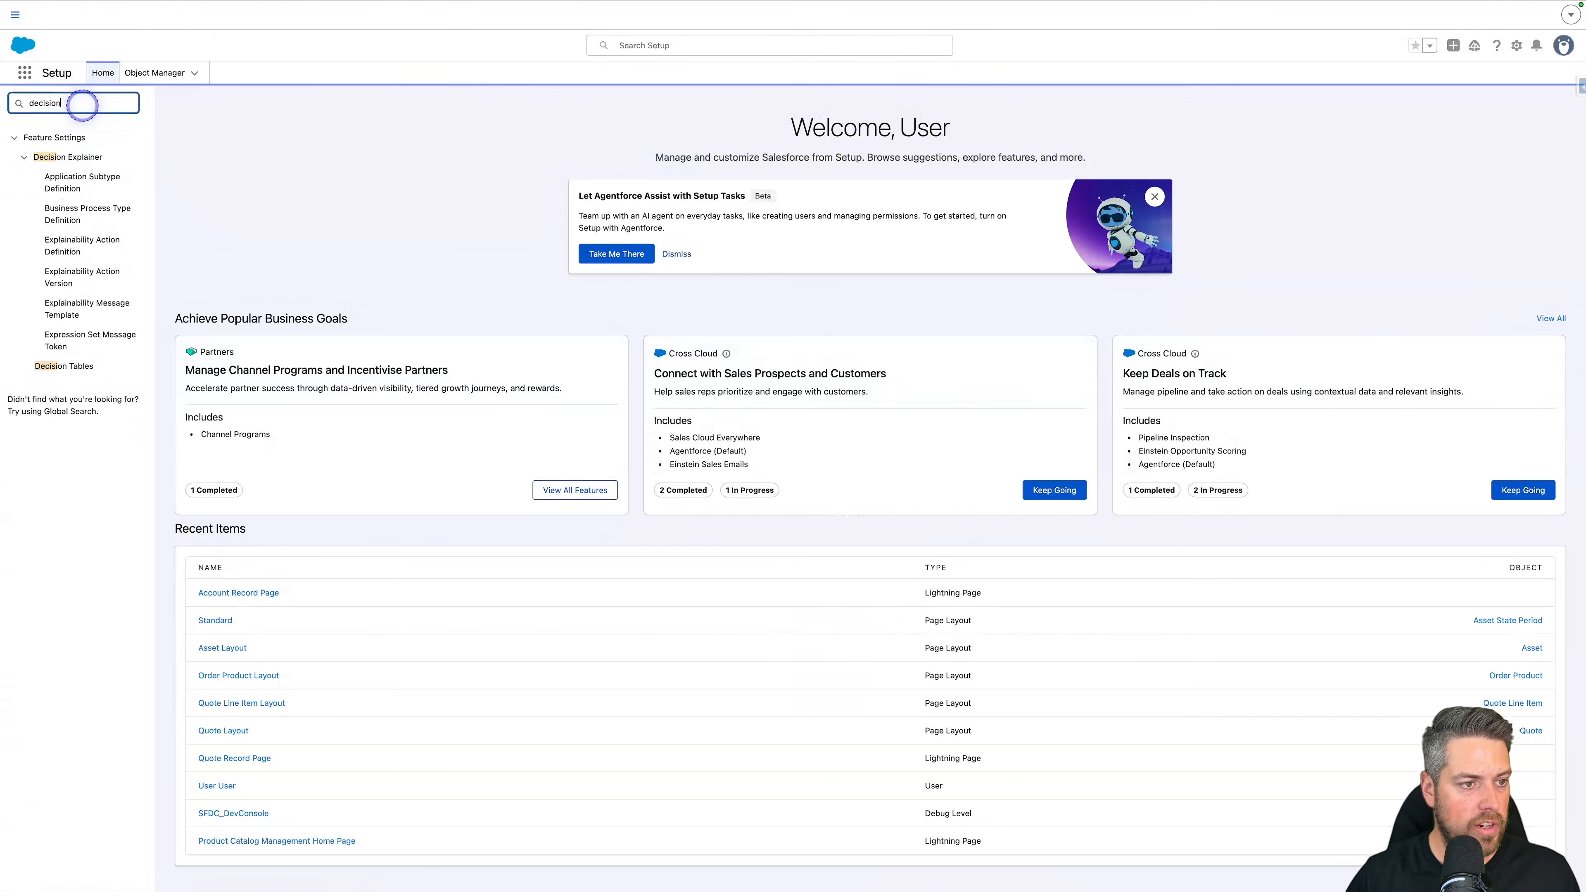
click(67, 364)
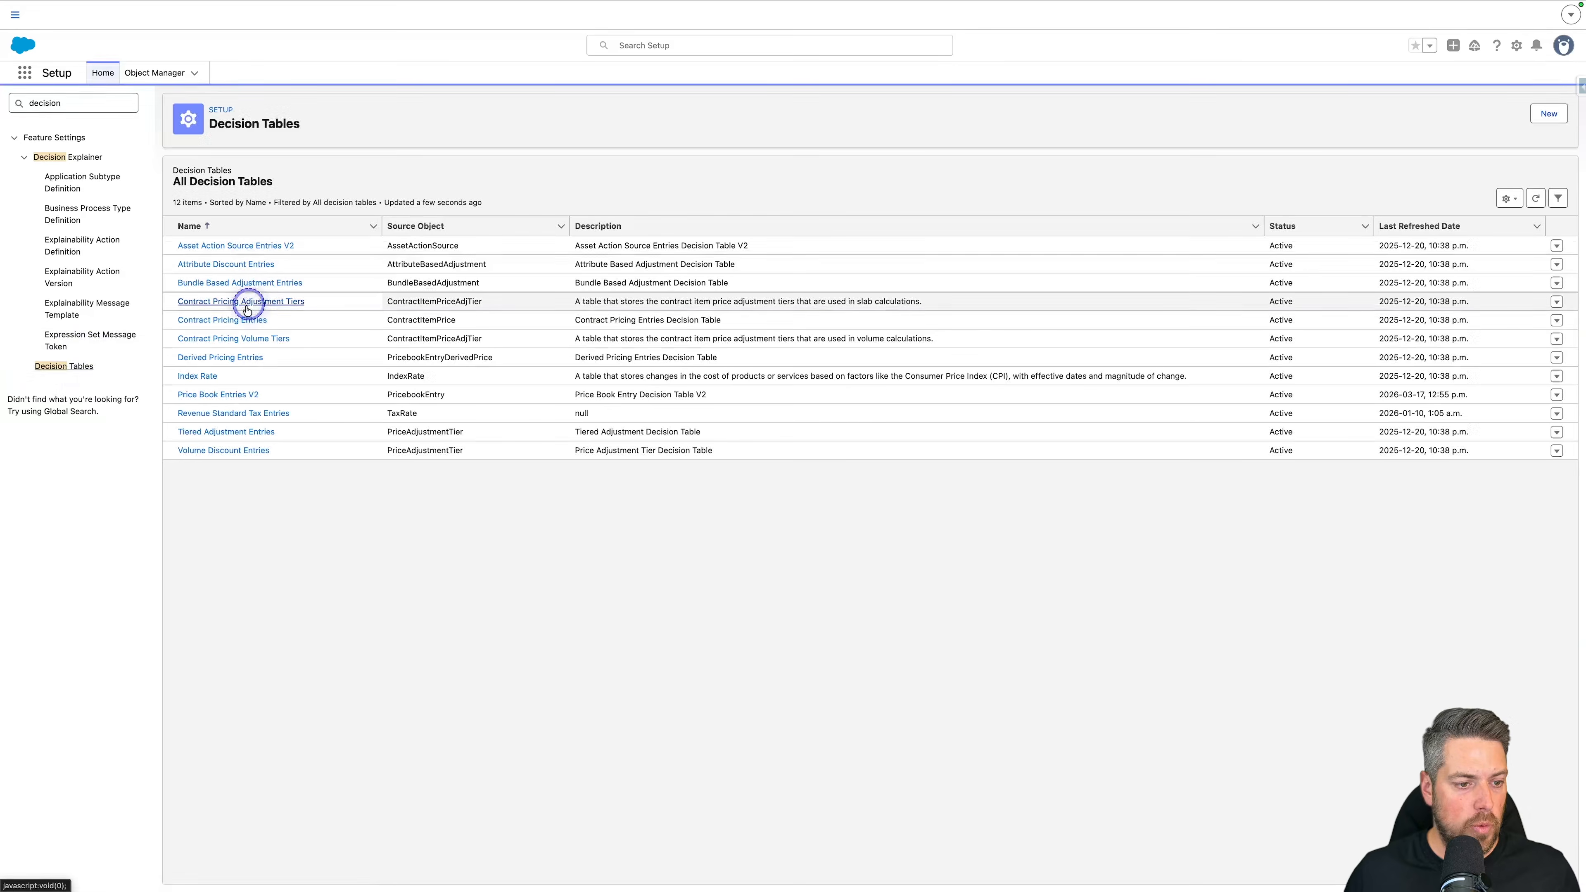
click(189, 378)
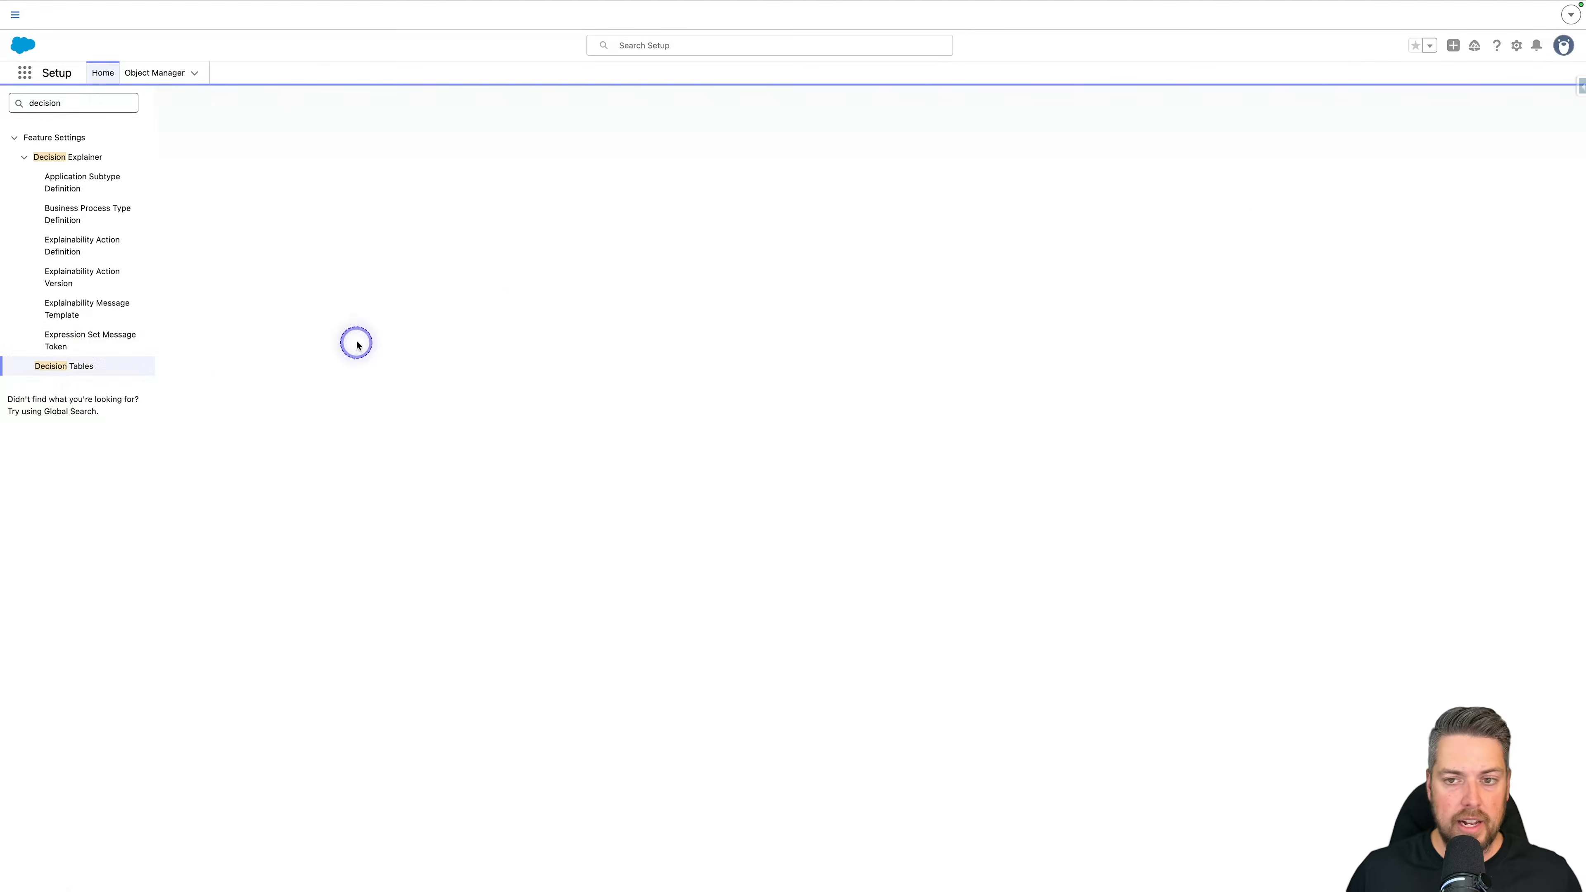
click(1546, 117)
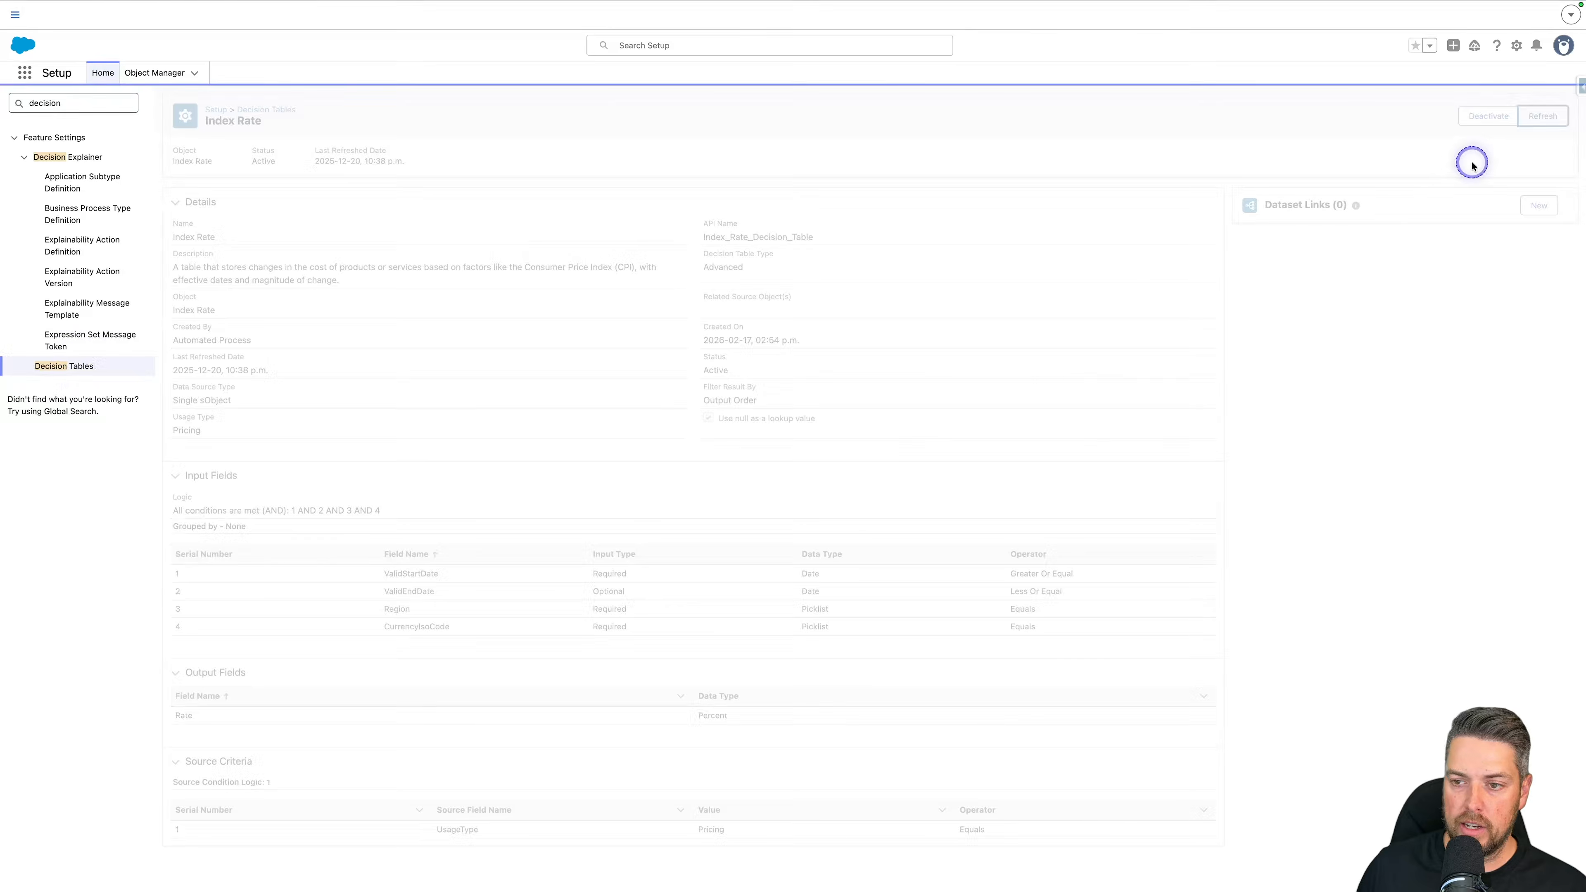
Step: Return to the CPI index rate record and go from there to the Price Revision Policies list
click(331, 31)
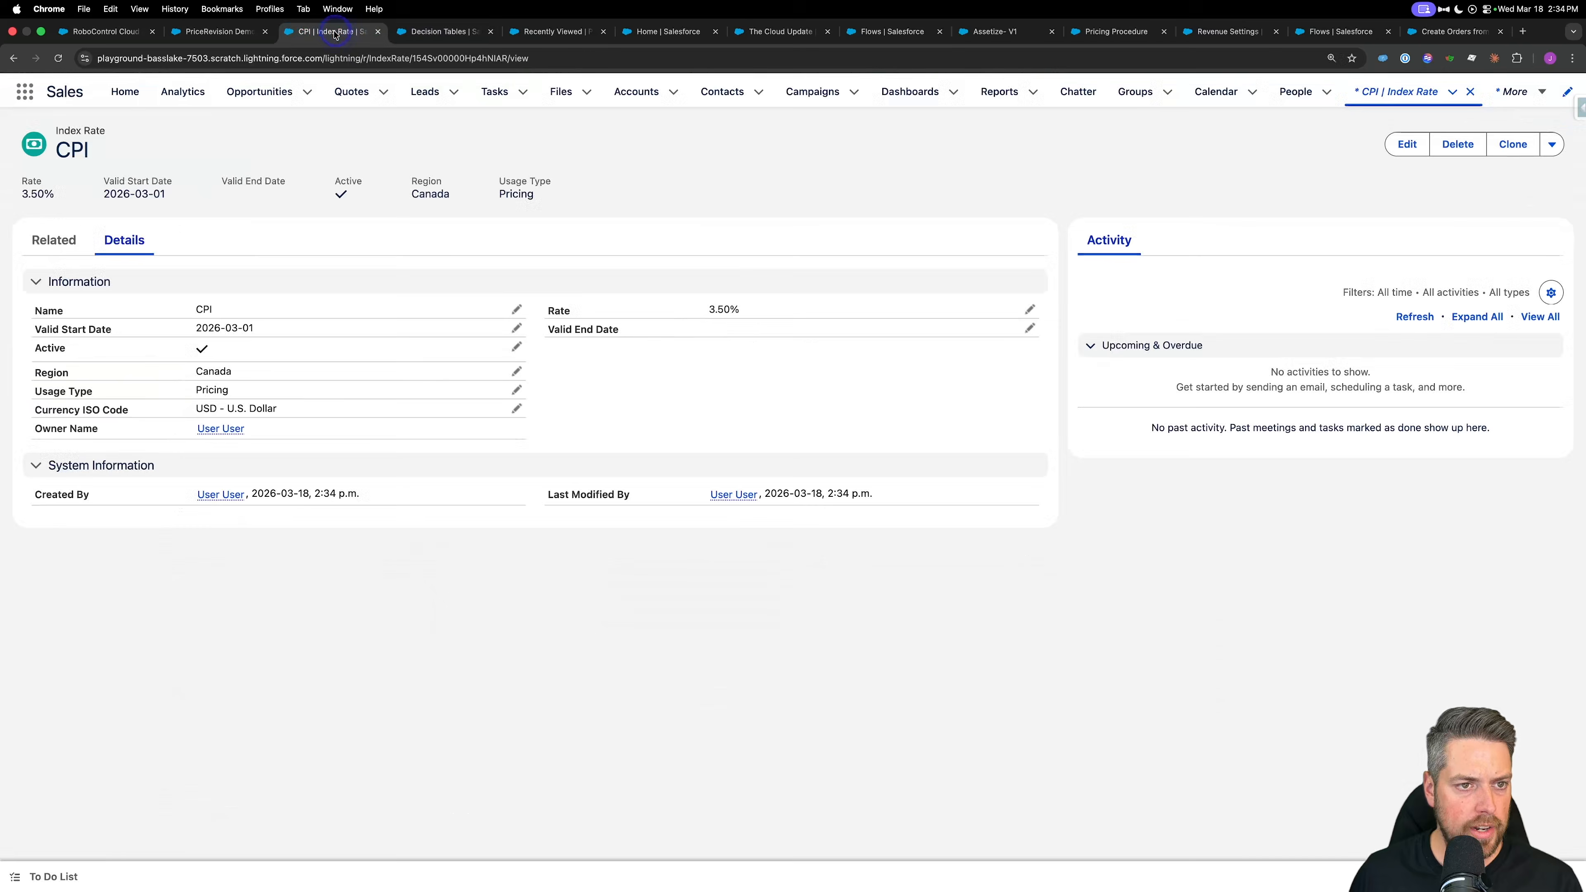
click(216, 31)
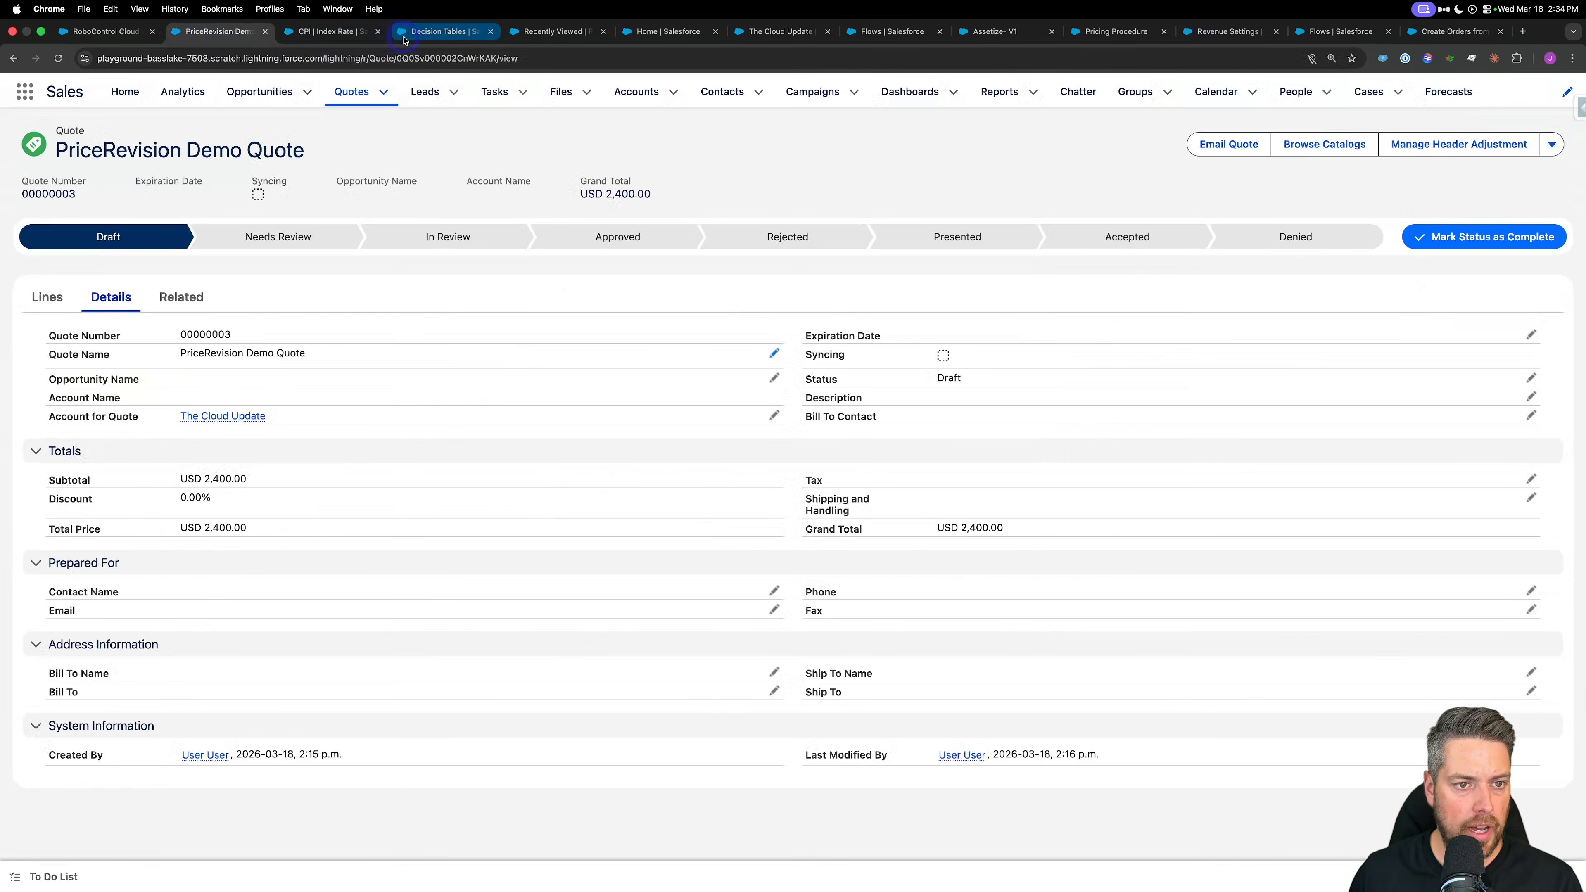
click(308, 31)
click(27, 95)
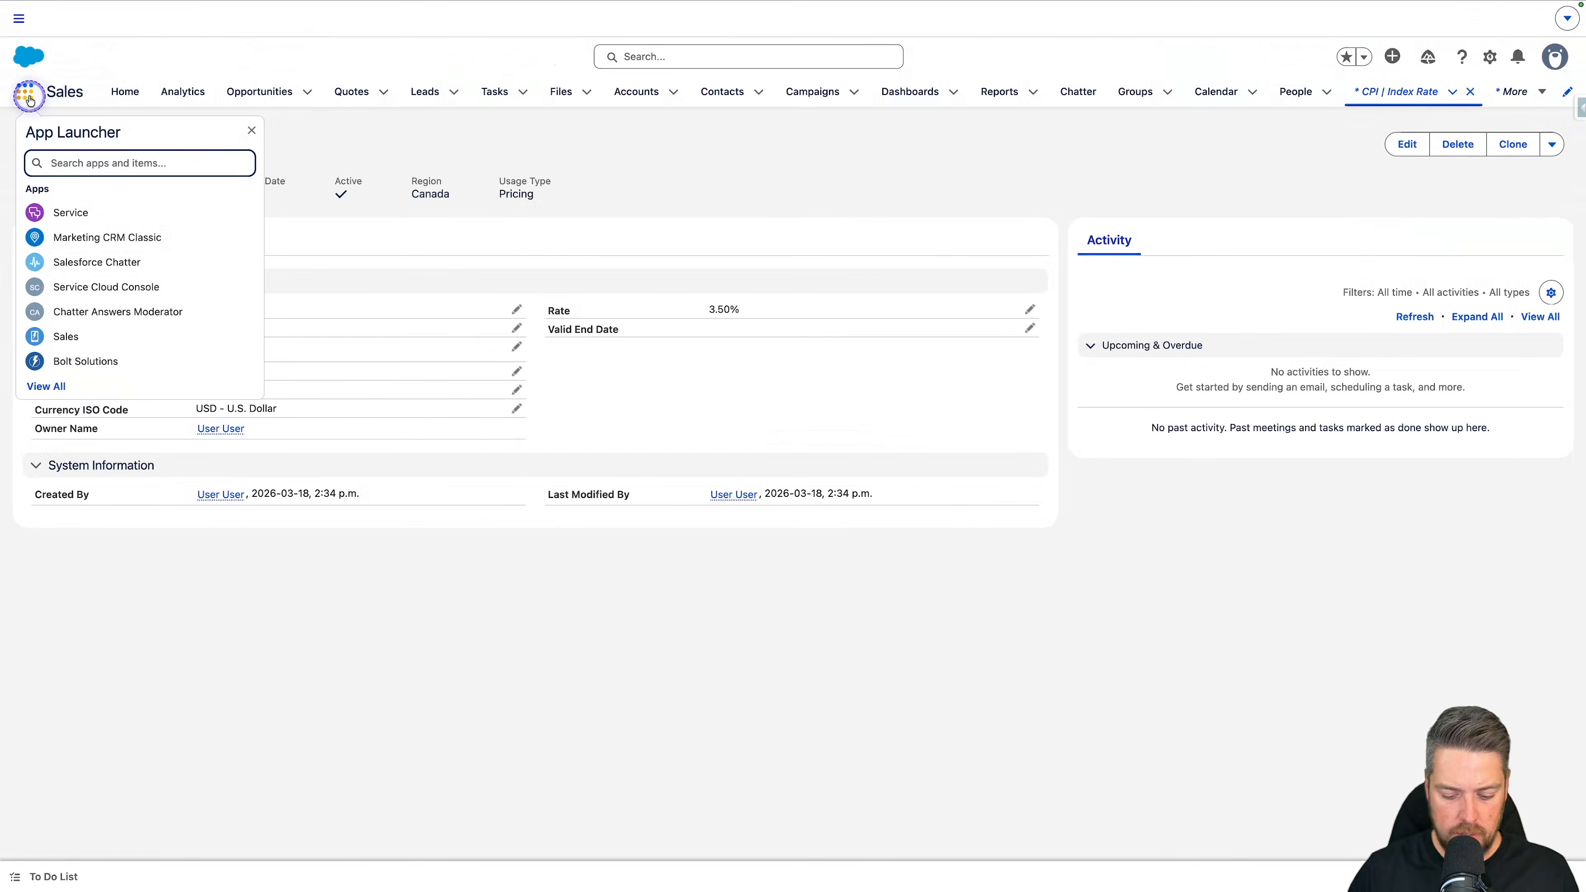
text(price rev)
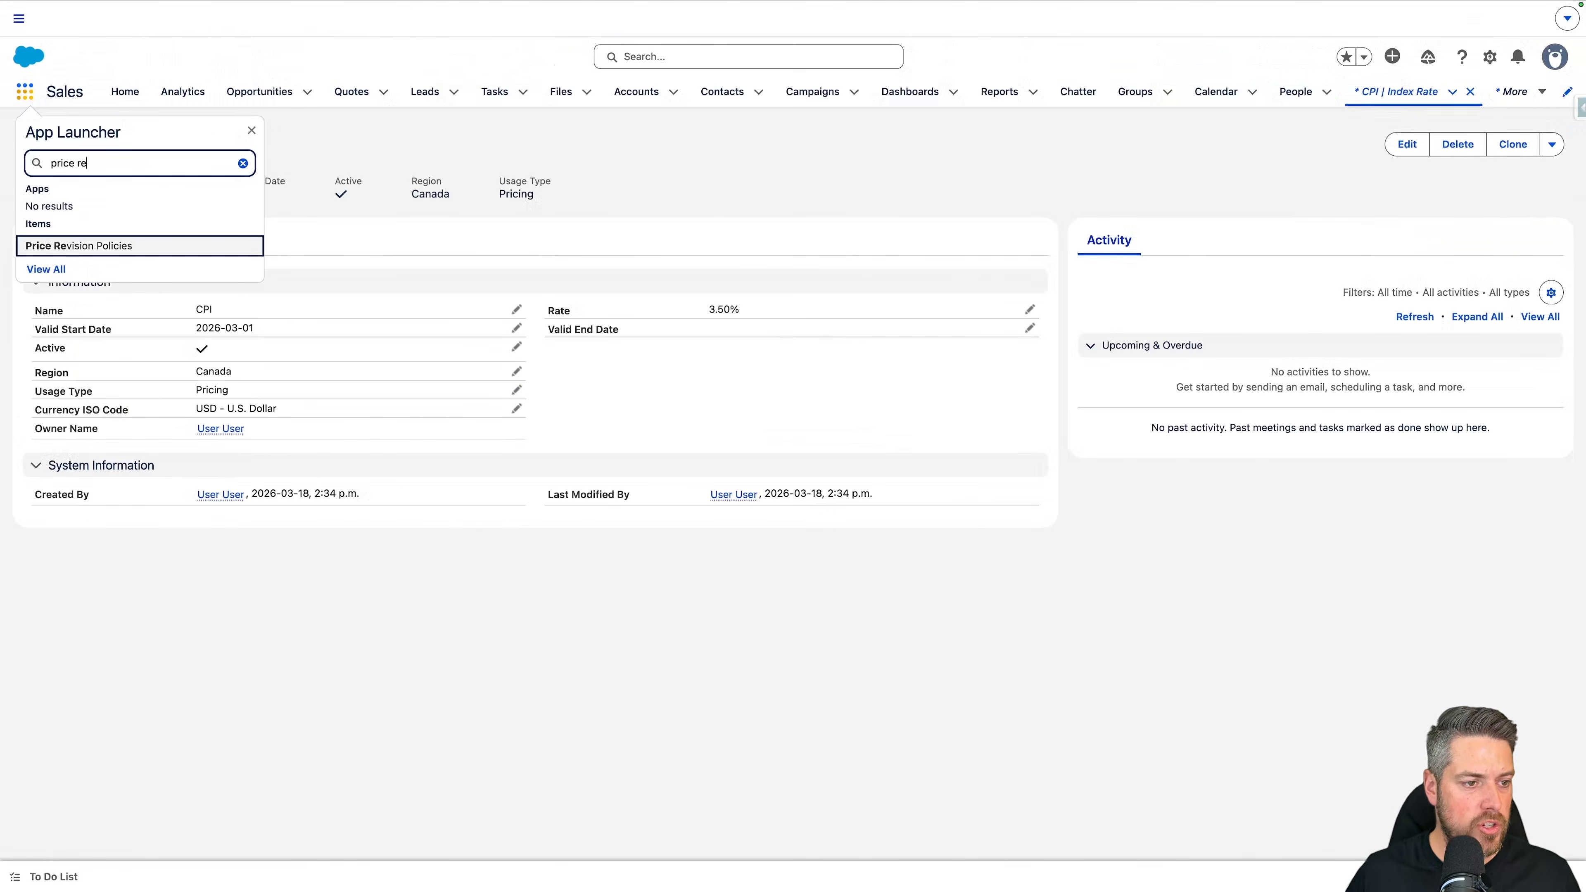
click(95, 247)
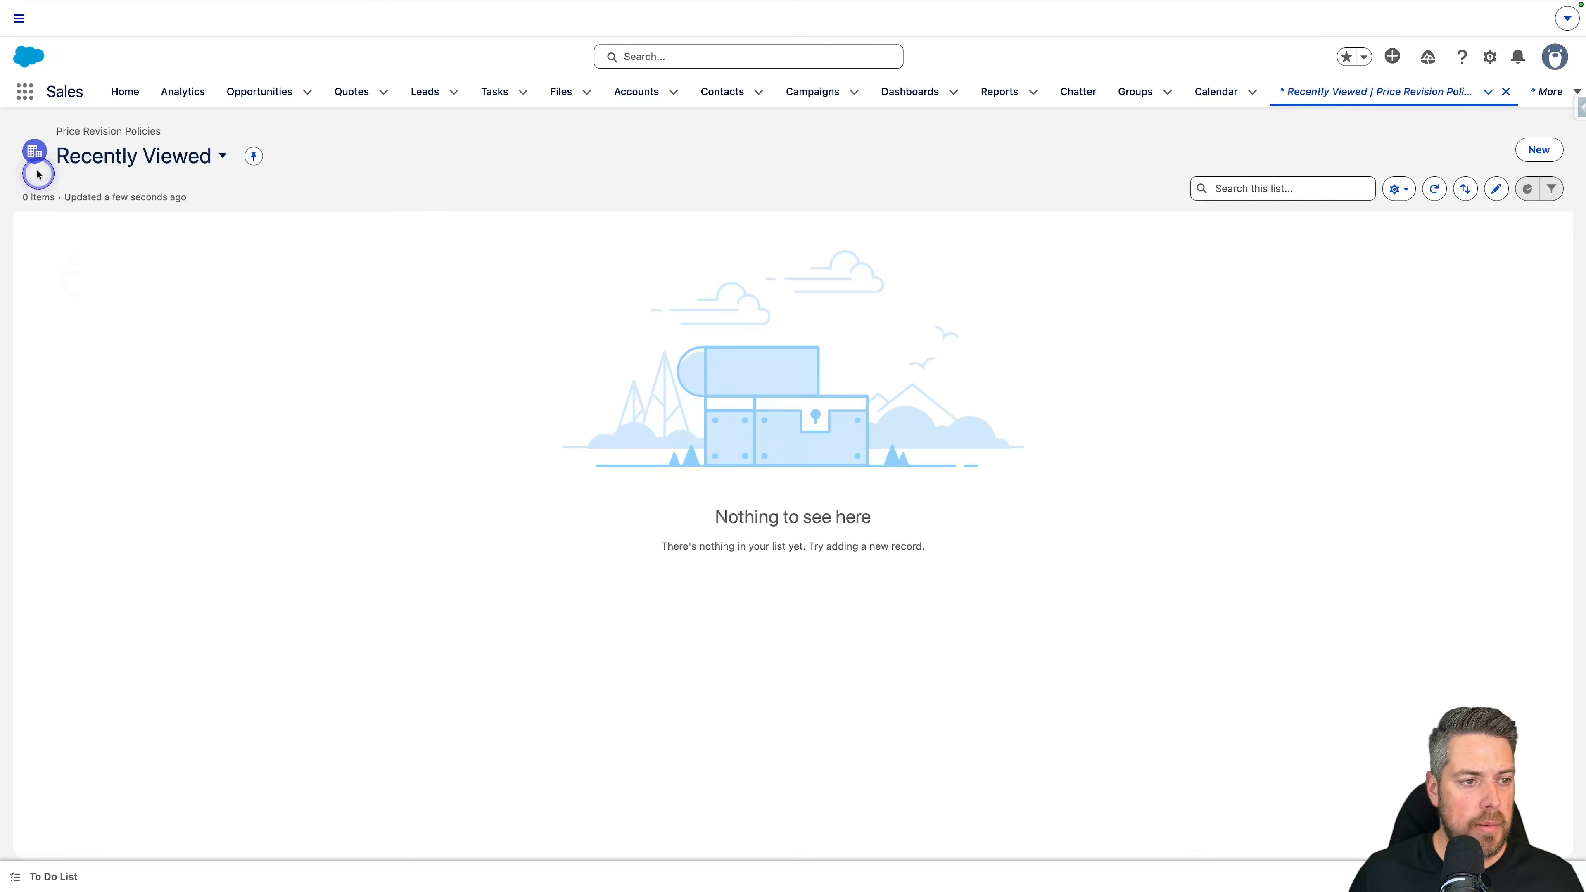
Step: Start a new price revision policy named "CPI +" with the type Price Index
click(1538, 150)
click(566, 336)
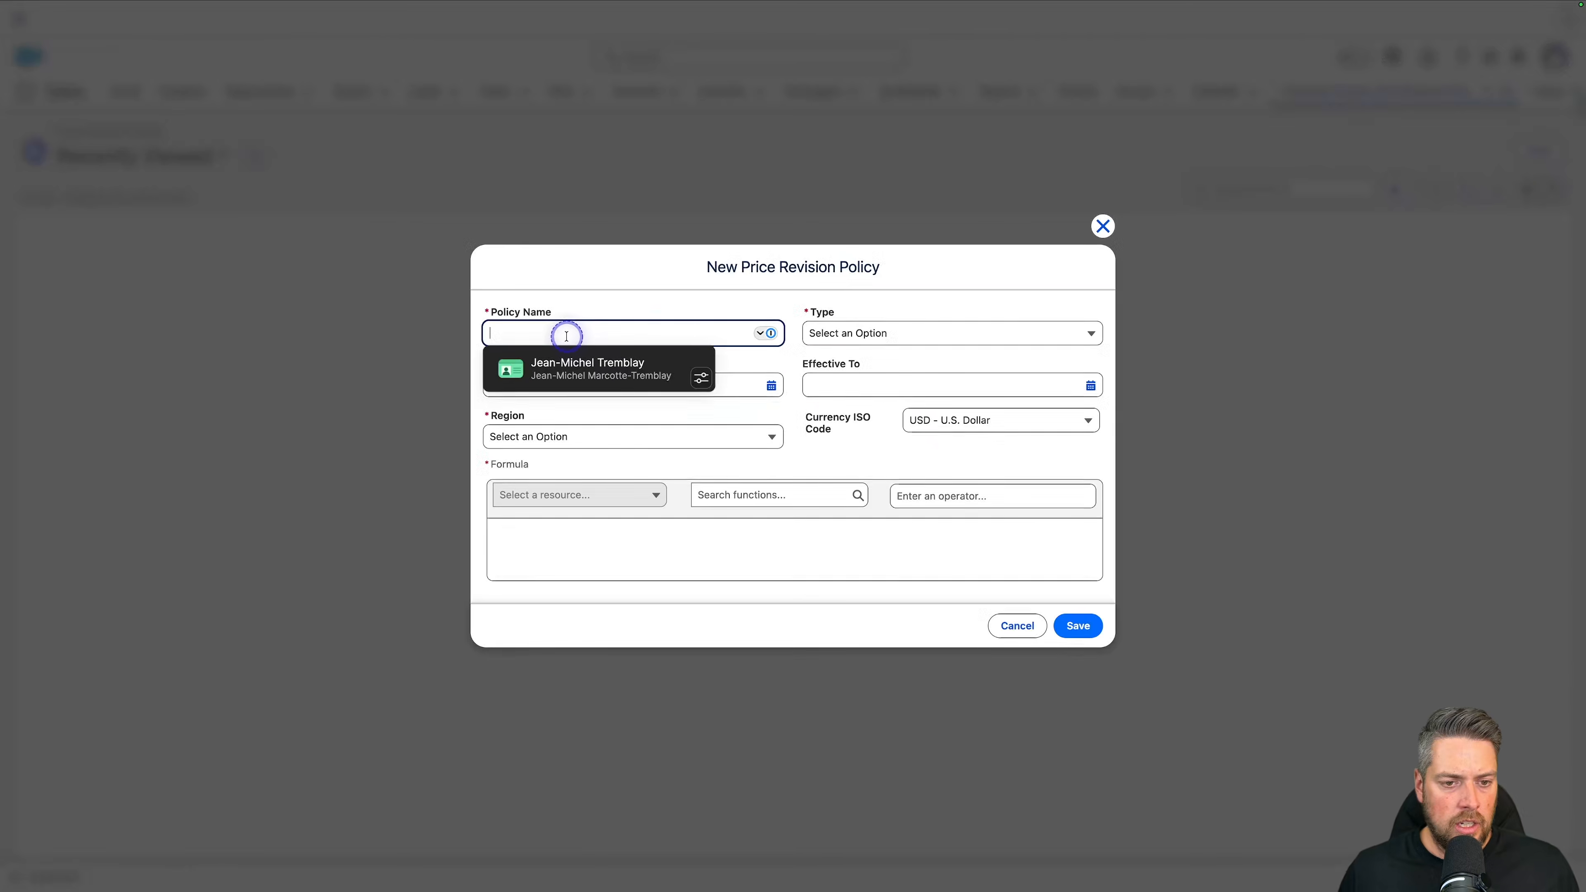
text(CP)
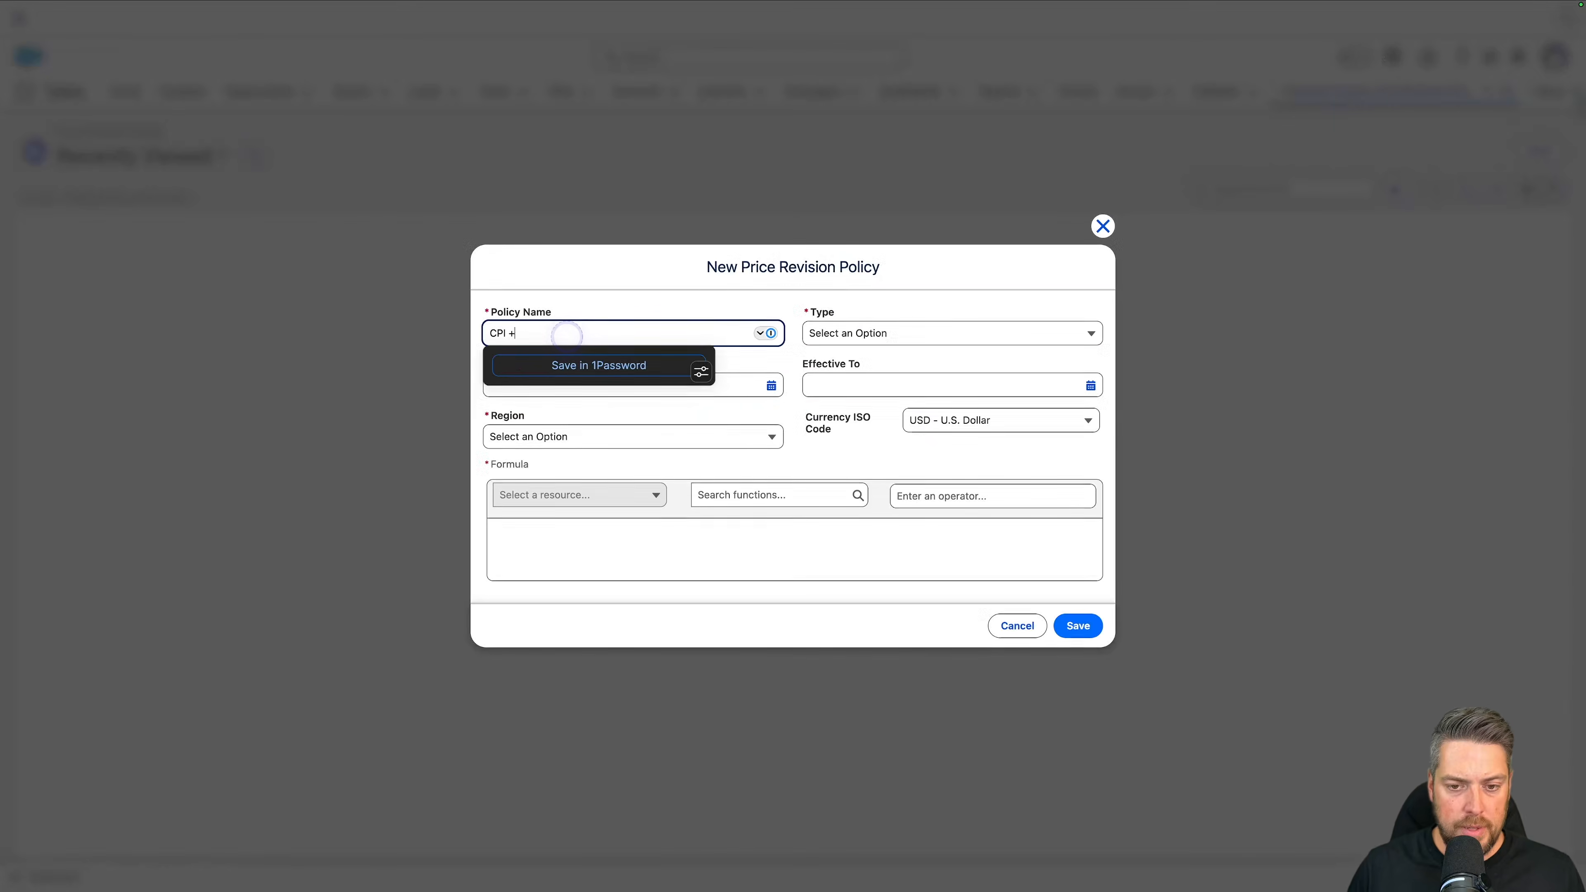
text(I +)
click(923, 332)
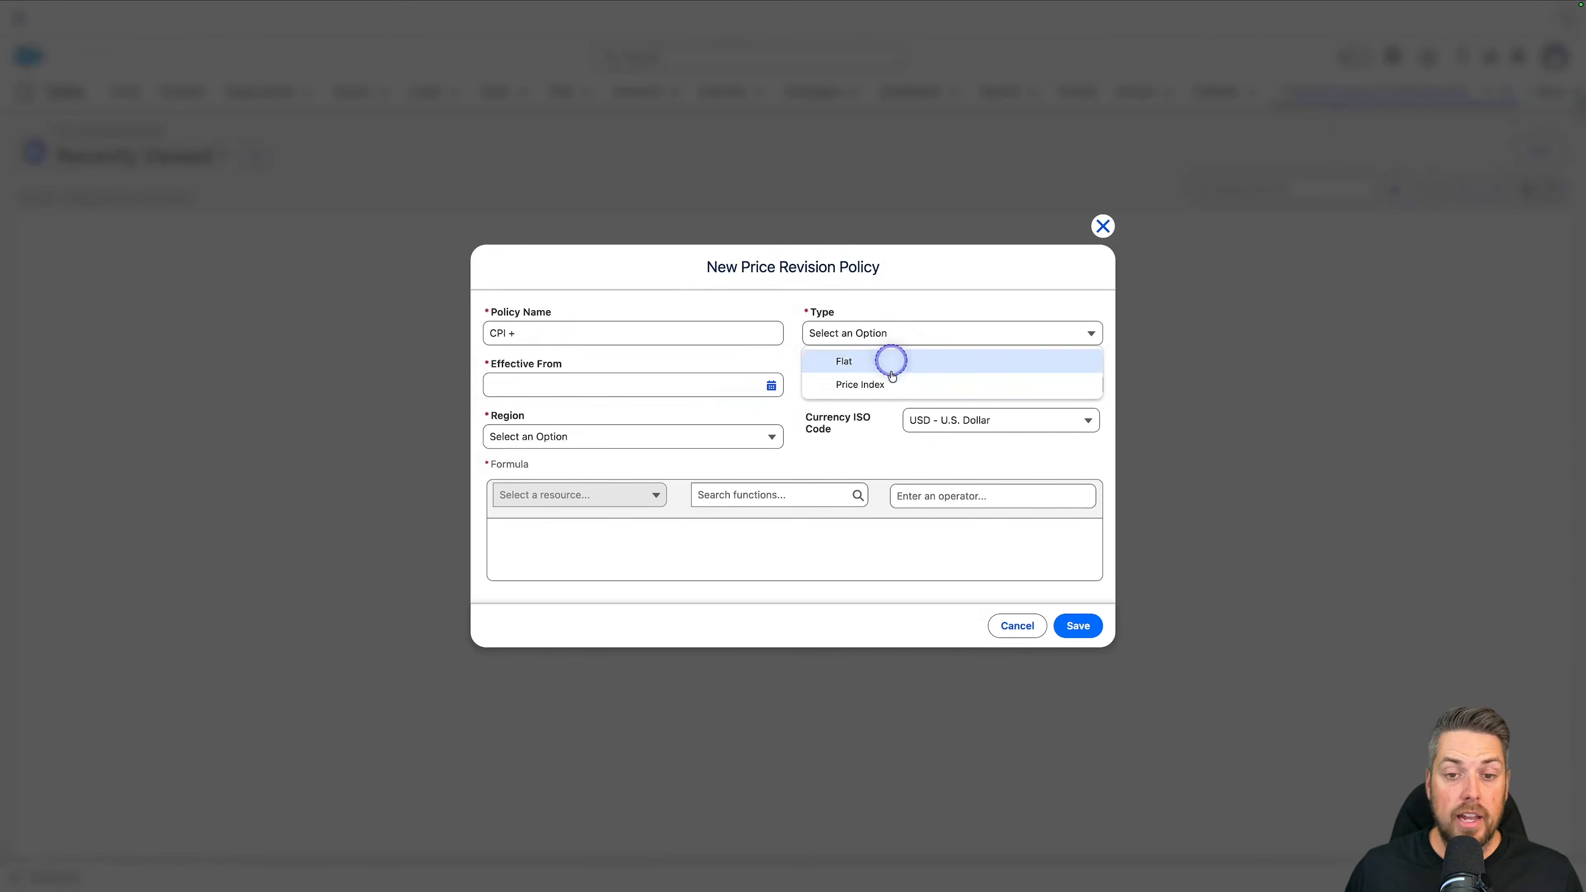
click(854, 385)
Step: Make the policy effective from Mar 1, 2026 and set its region to Canada
click(605, 386)
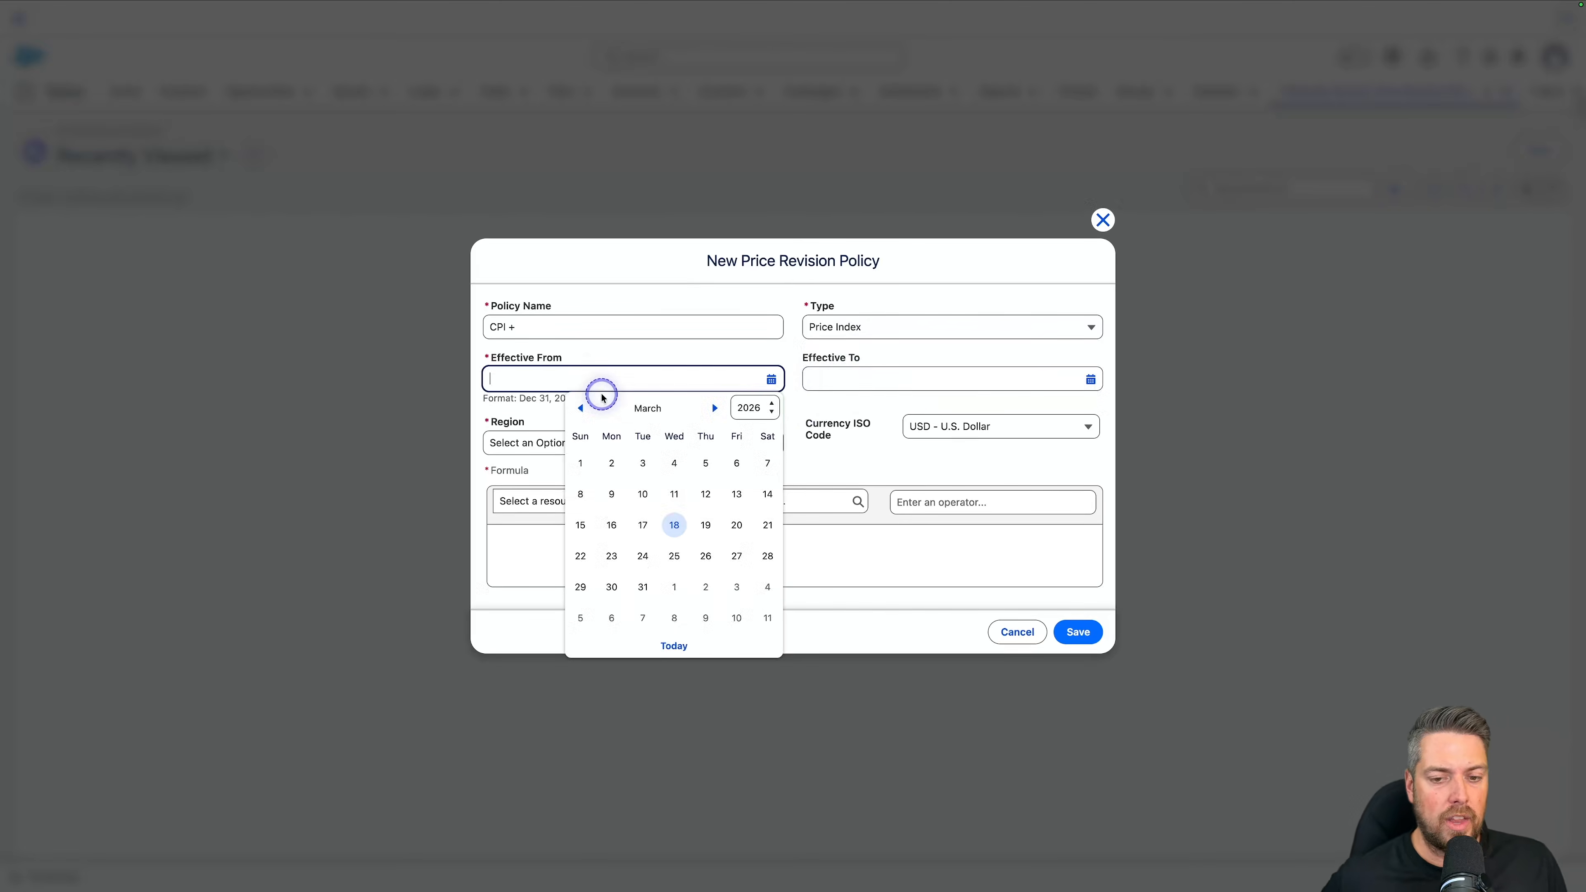
click(577, 462)
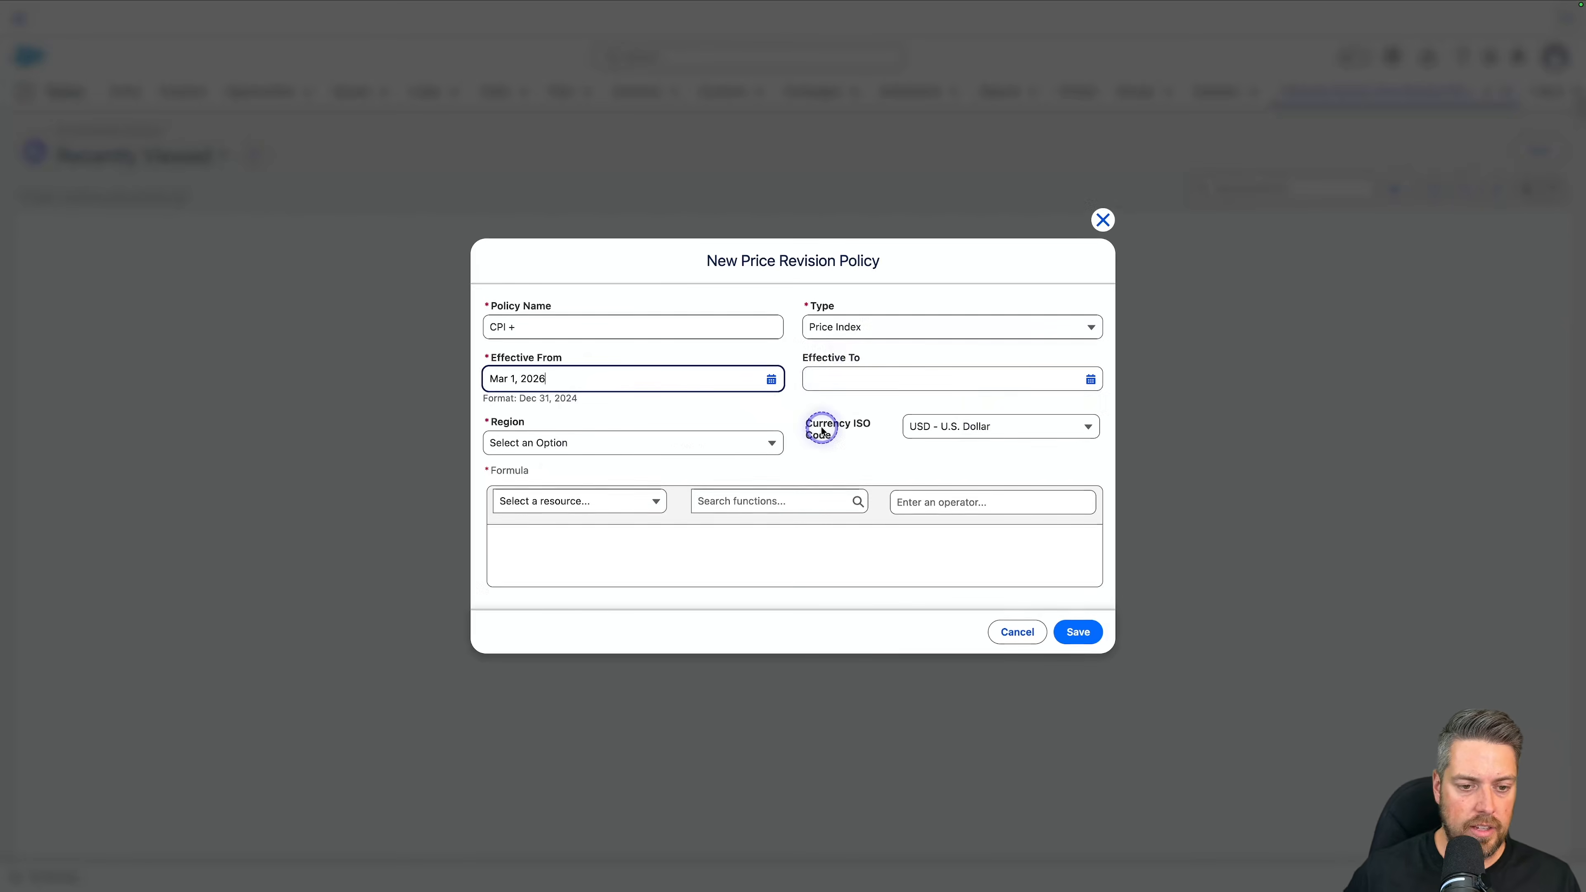
click(650, 442)
click(558, 467)
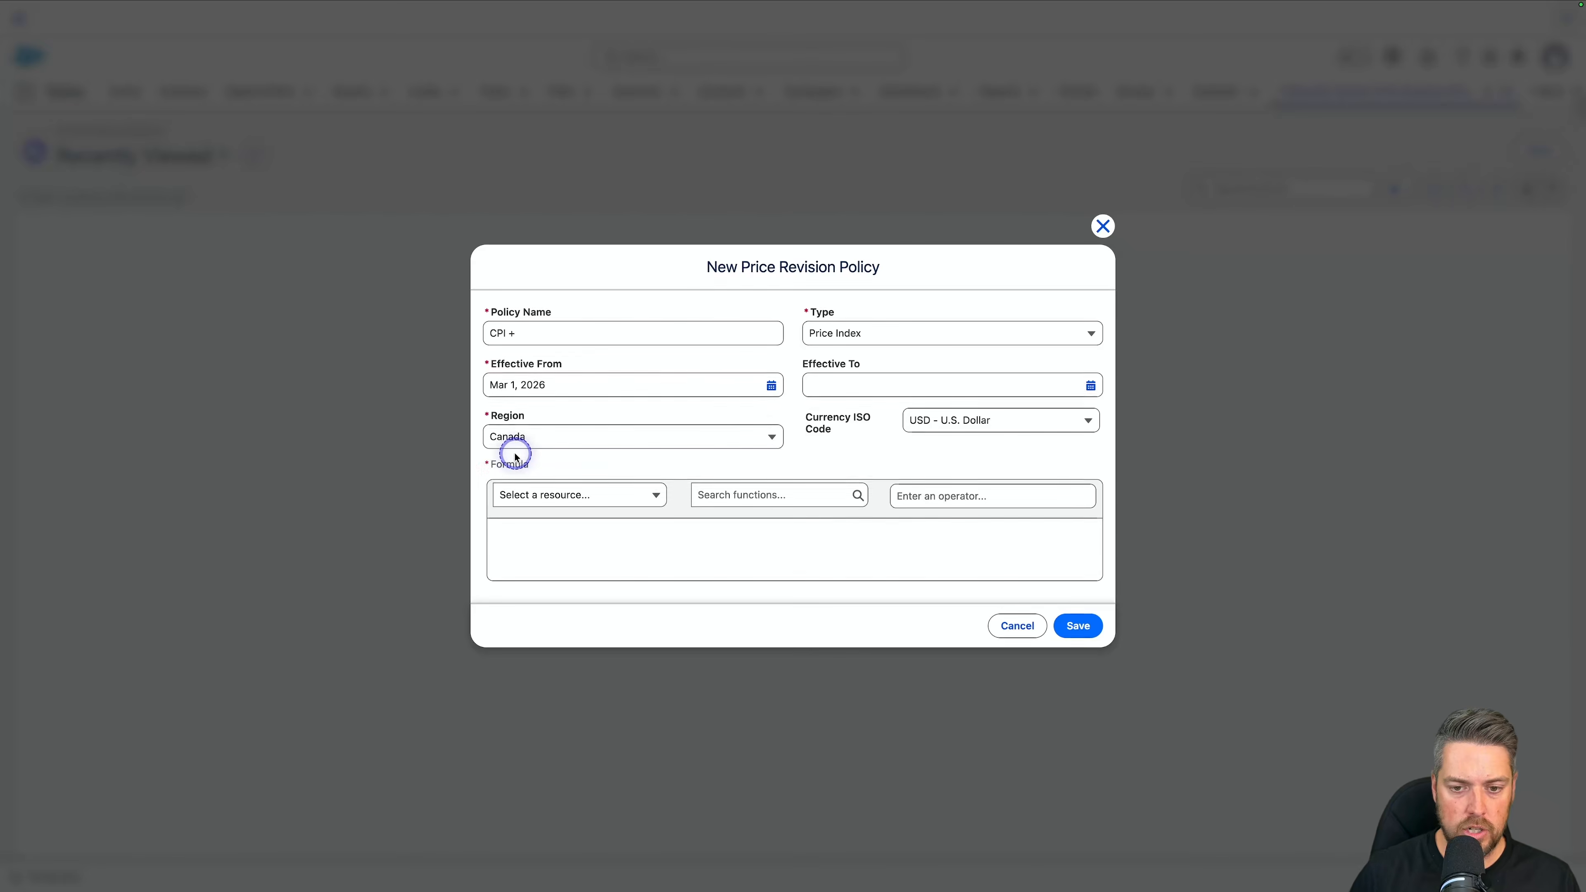
Step: Insert the PriceIndex resource and the MAX function into the policy's formula
click(594, 542)
click(562, 498)
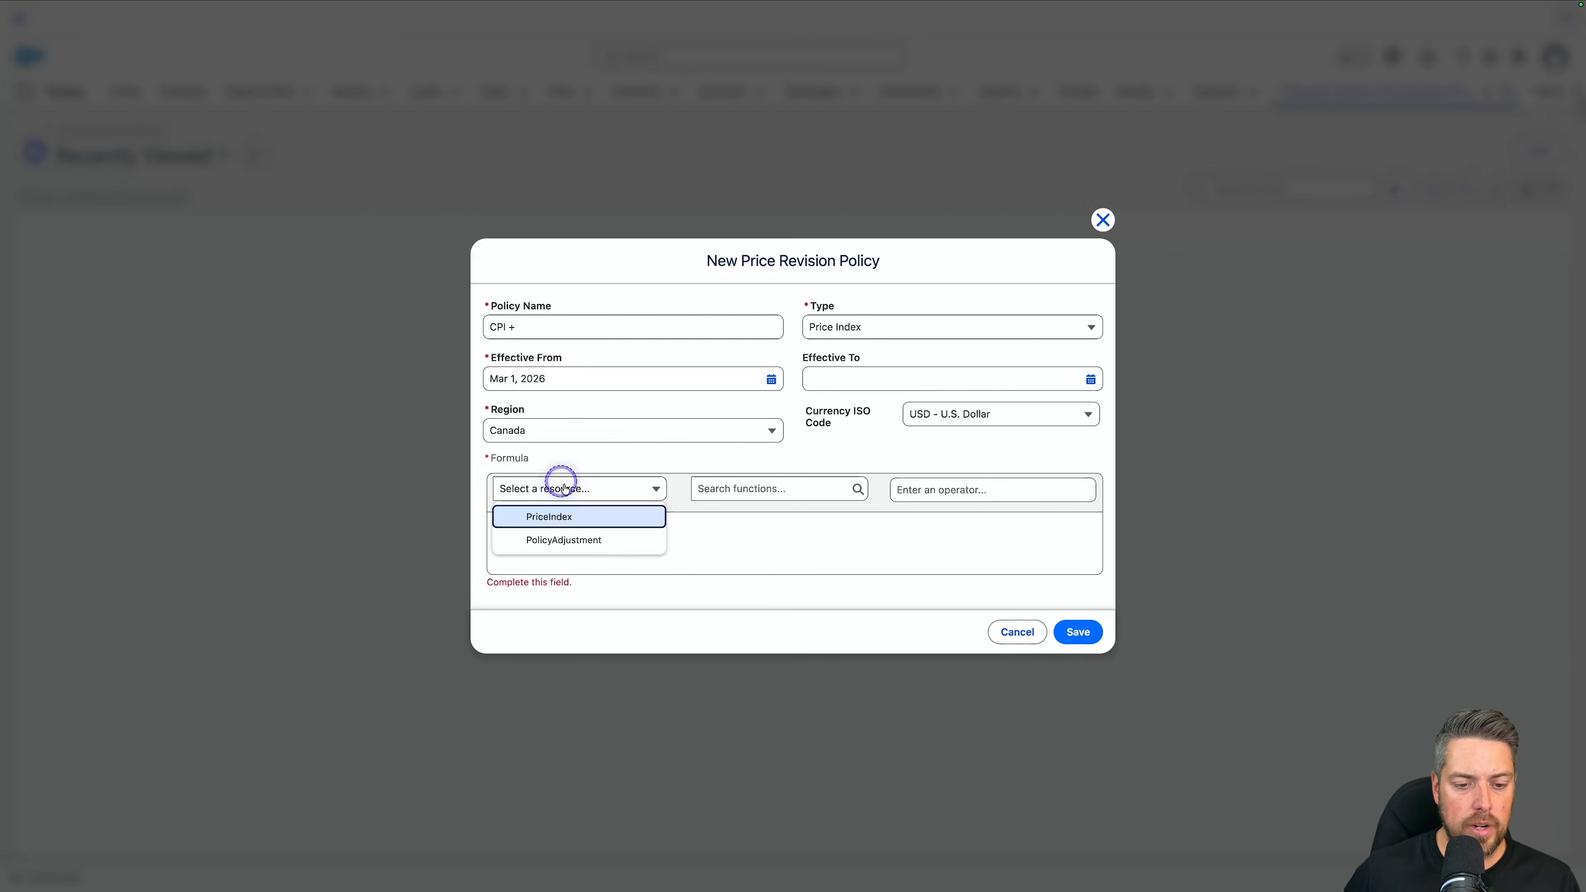
click(600, 524)
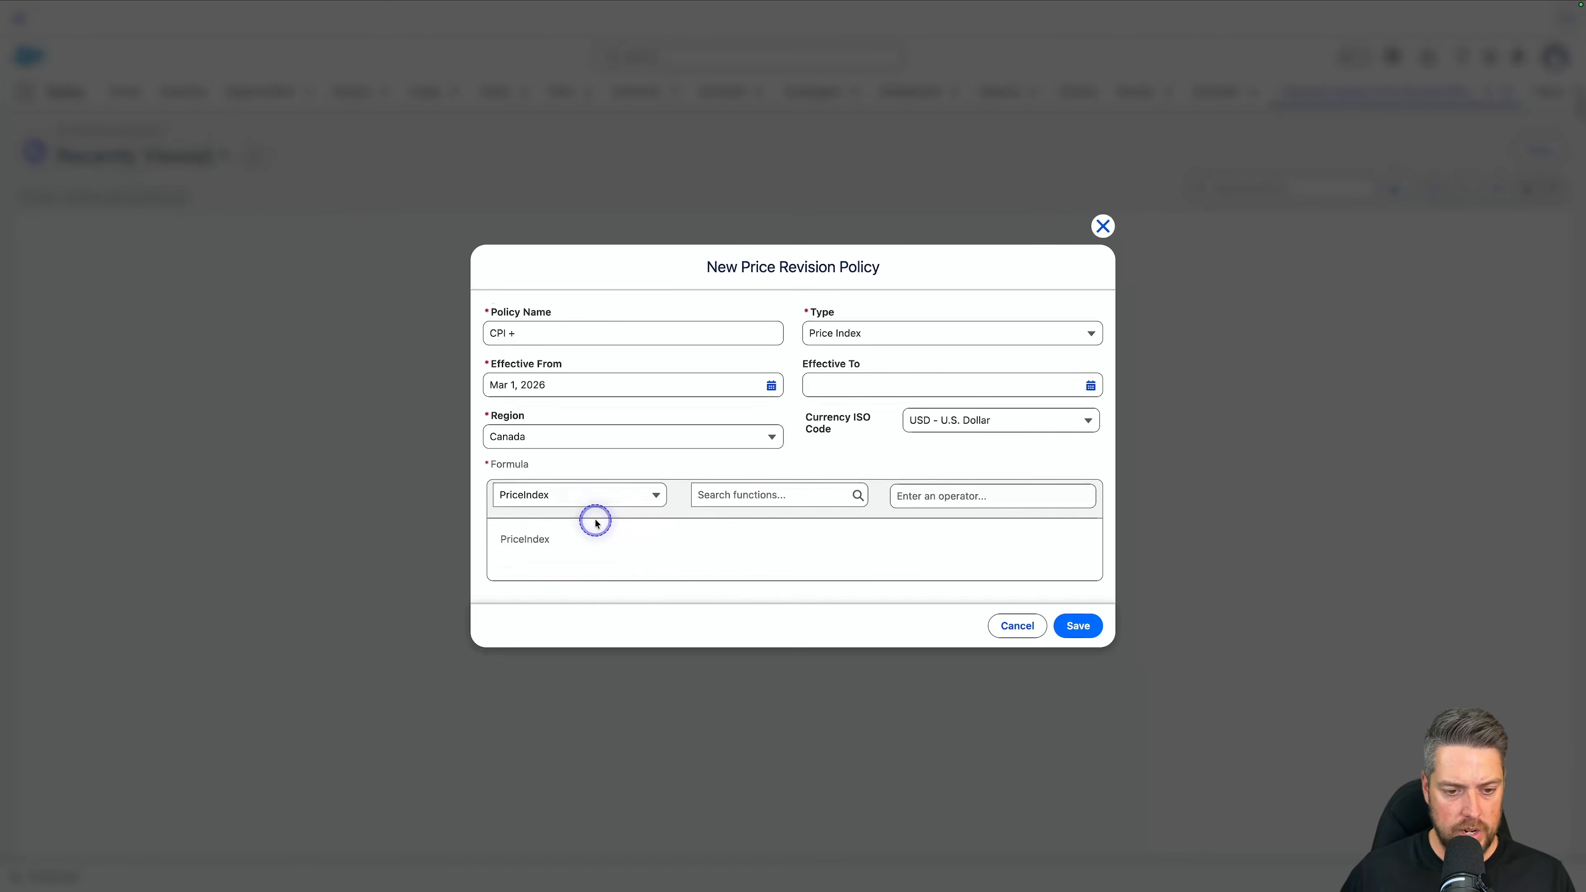
click(744, 489)
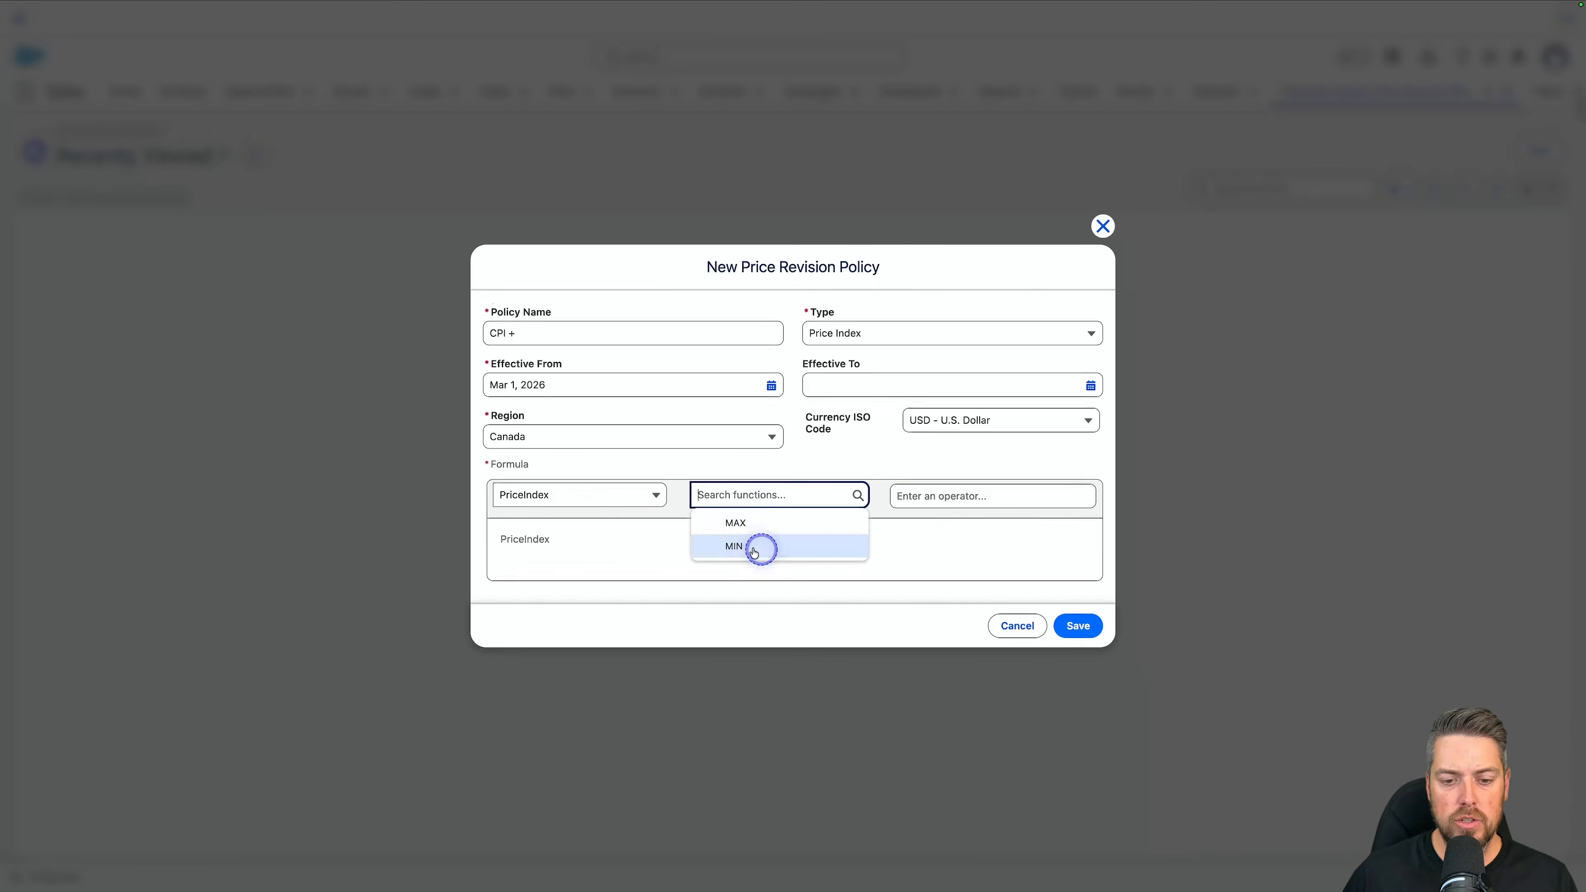
click(621, 532)
click(749, 495)
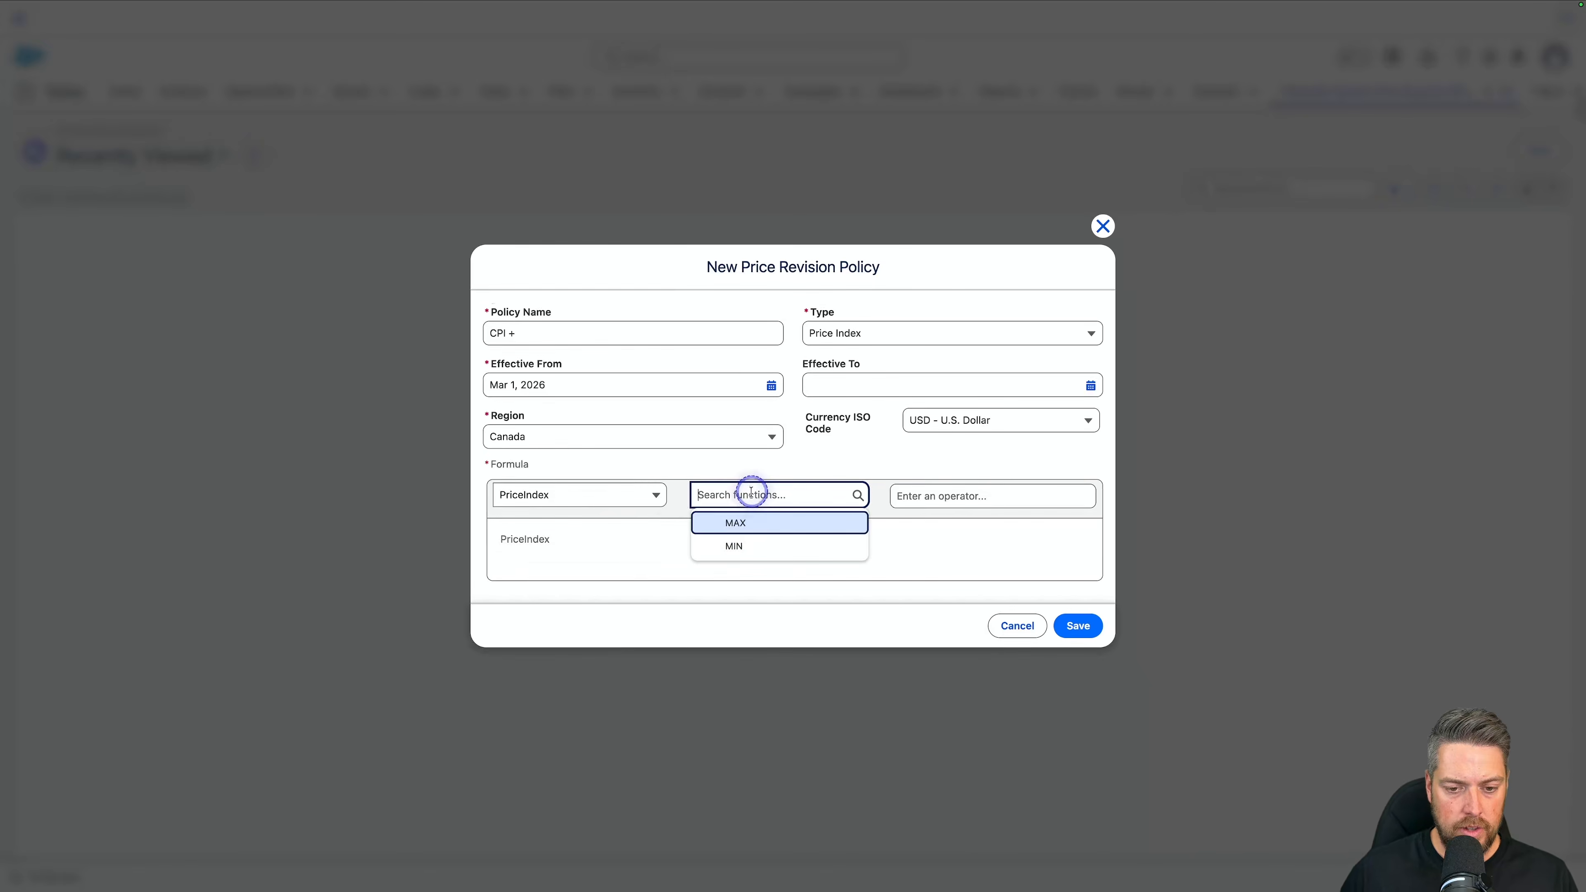
click(736, 520)
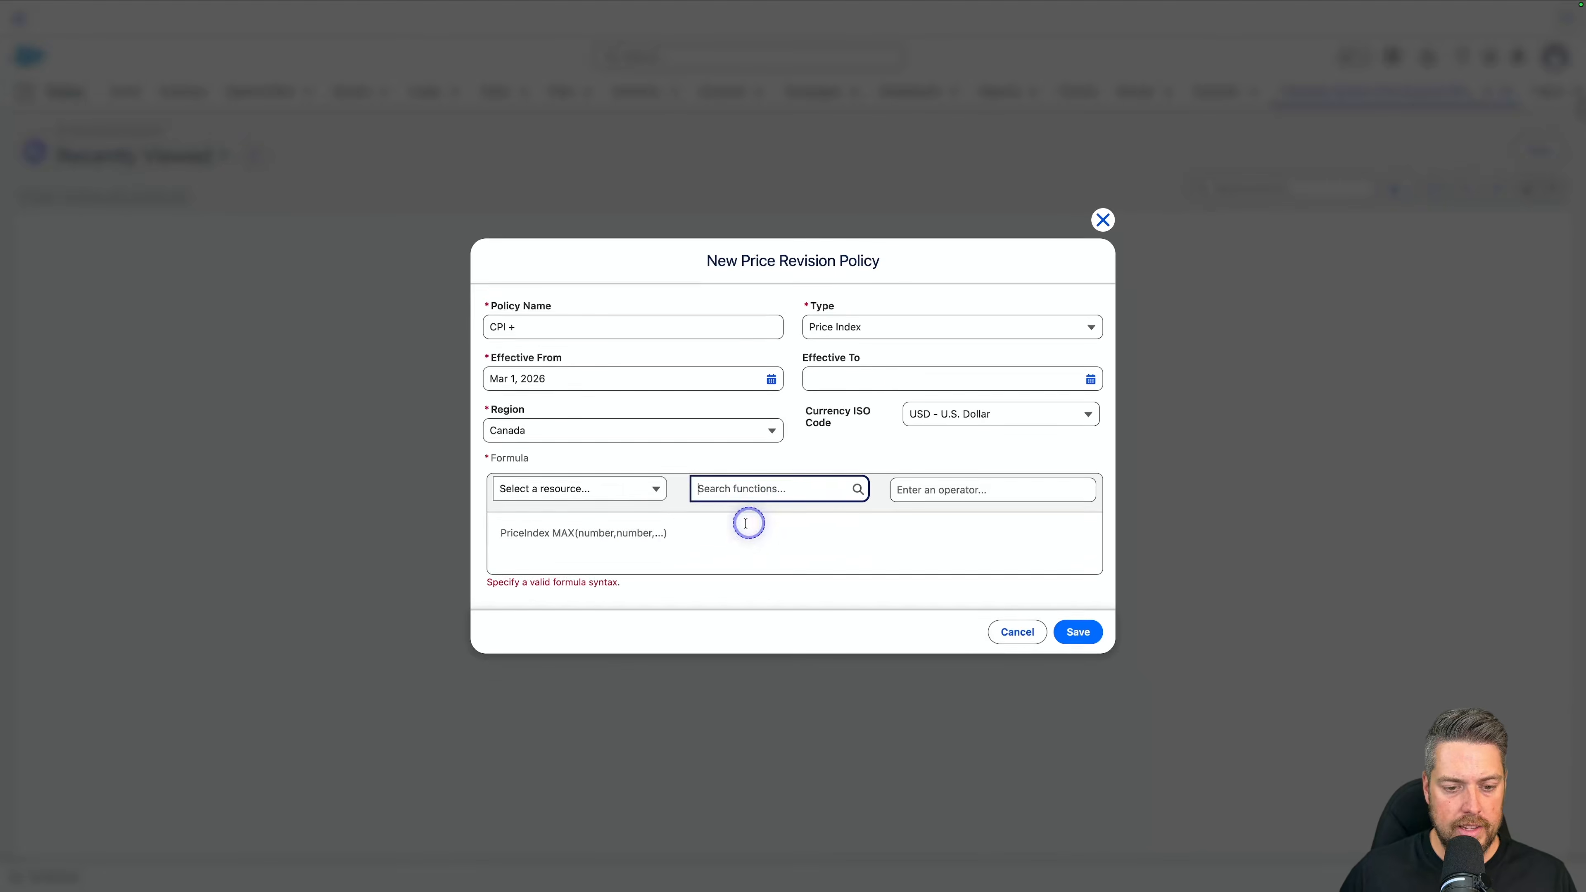
Step: Use PriceIndex and 8 as the MAX arguments and remove the leading PriceIndex, making the formula MAX(PriceIndex,8)
double_click(518, 532)
key(ctrl+c)
click(599, 530)
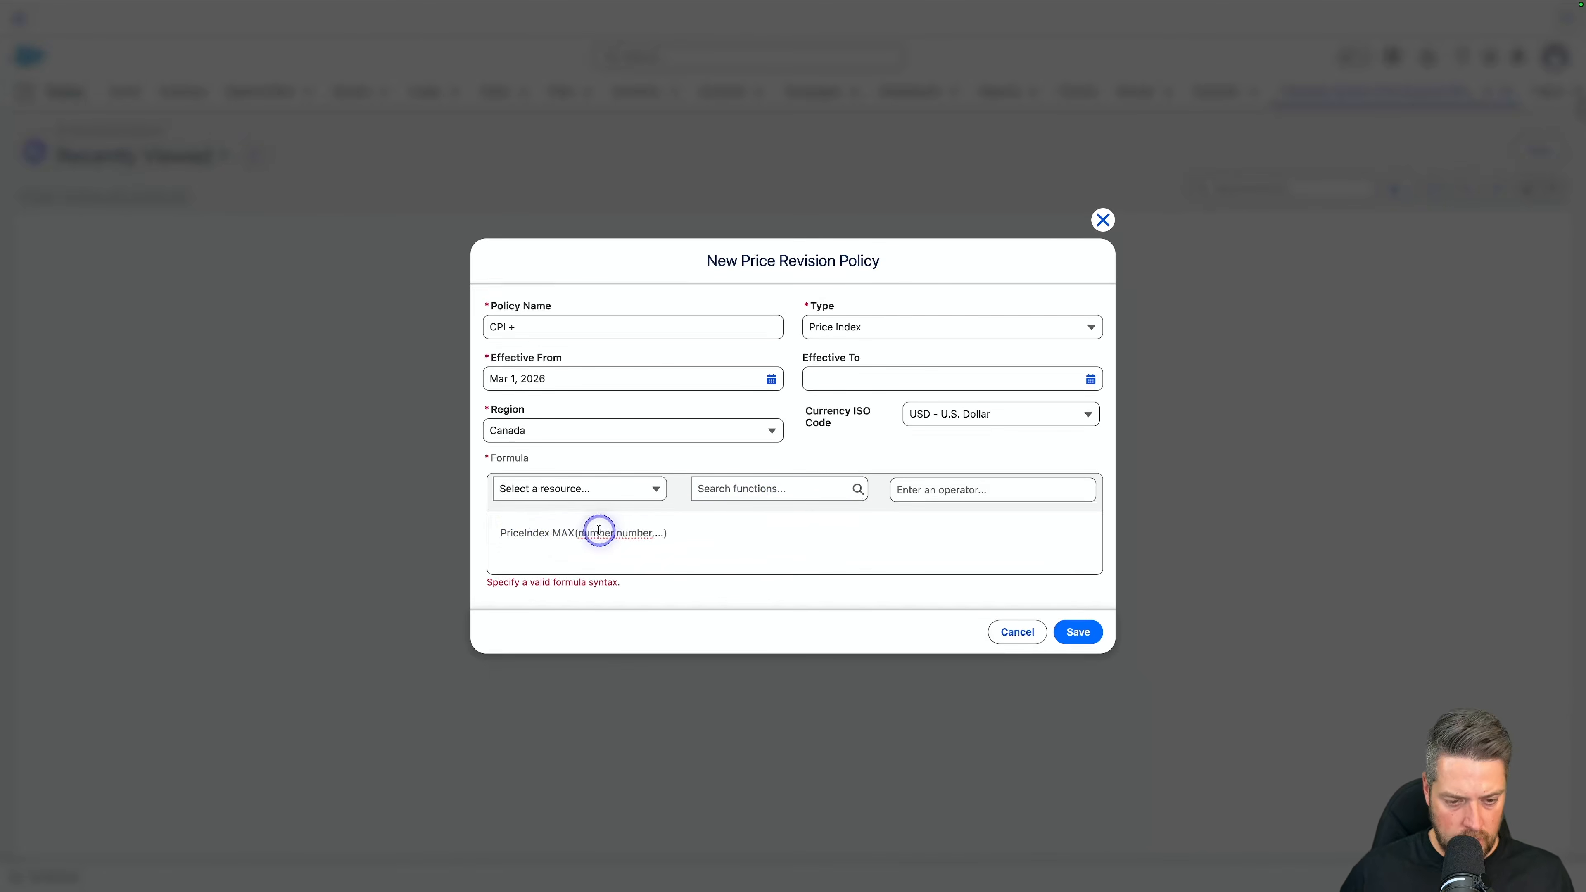
key(ctrl+v)
key(super+z)
double_click(603, 532)
key(super+v)
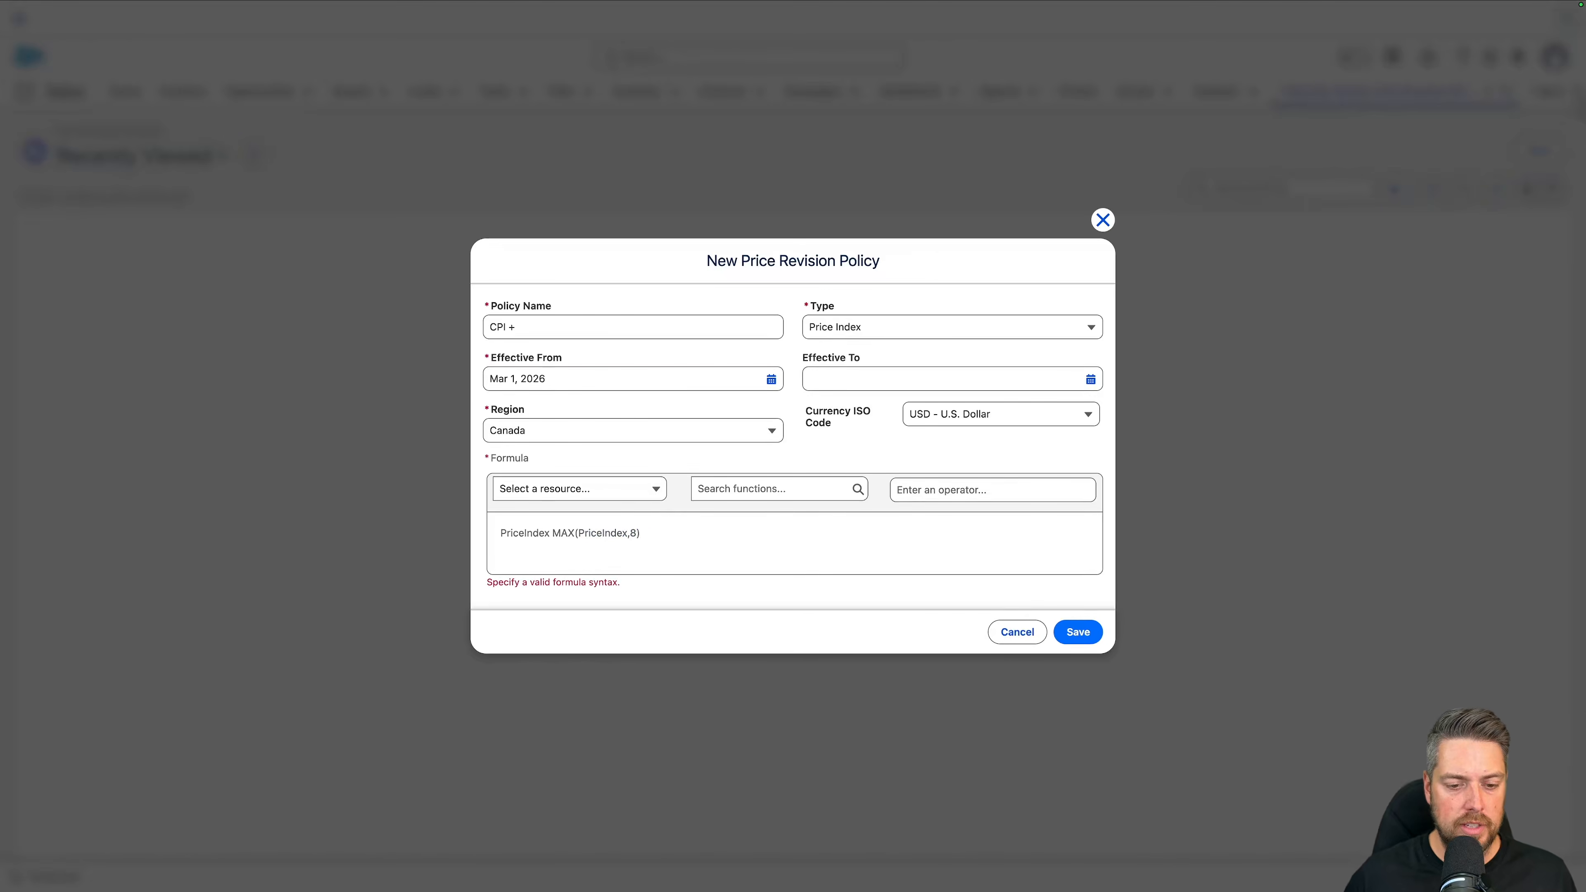
double_click(514, 531)
key(BackSpace)
key(Delete)
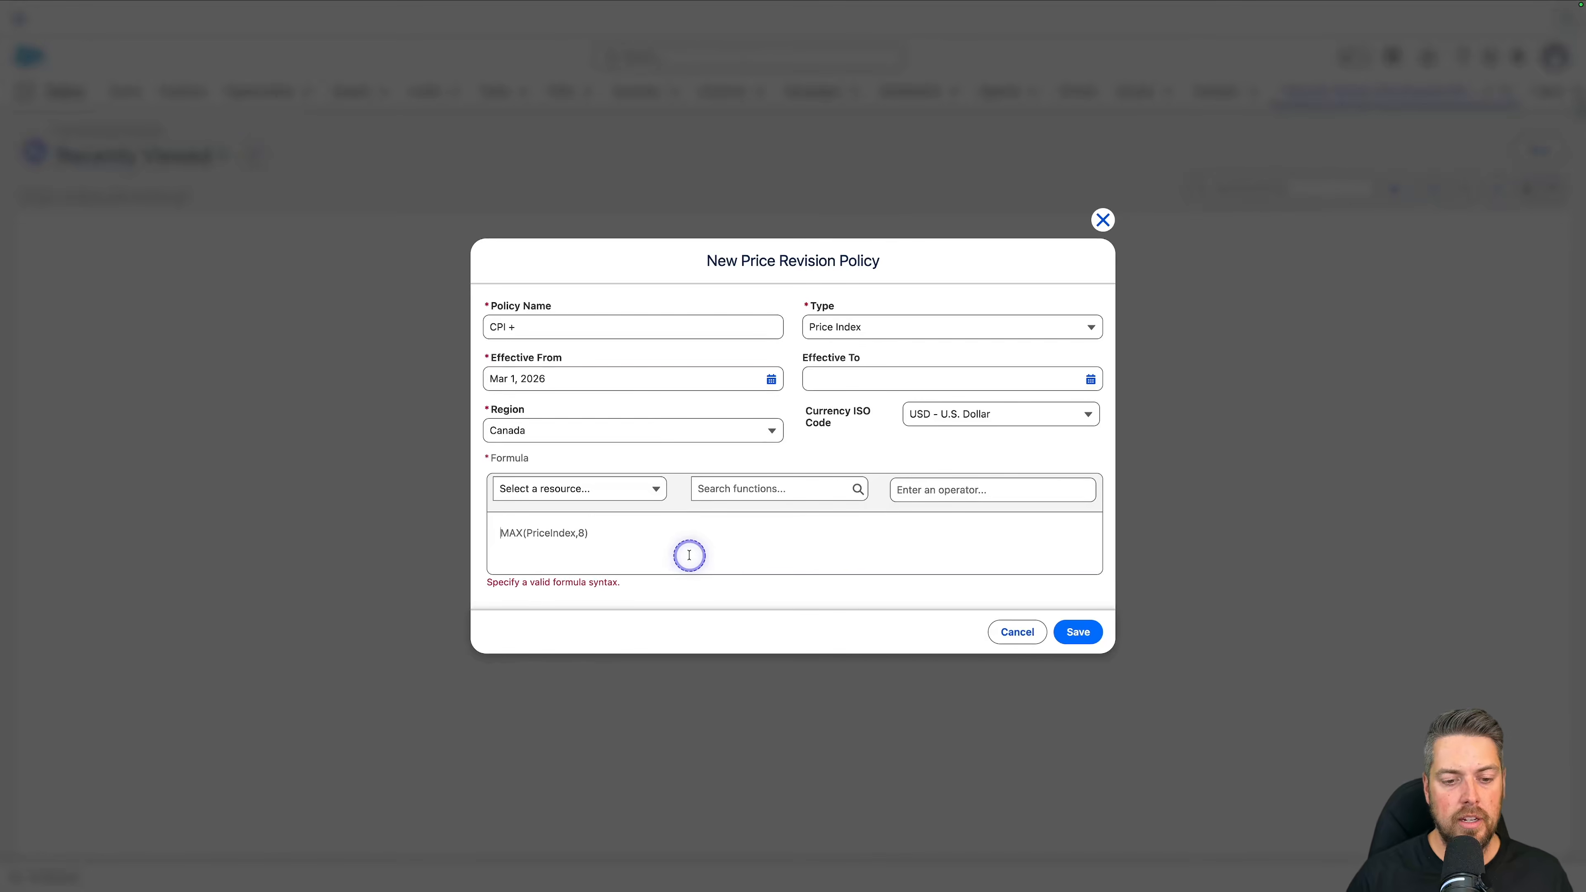
Step: Add 5 to the price index so the formula reads MAX(PriceIndex+5,8), and save the price revision policy
click(579, 541)
click(927, 524)
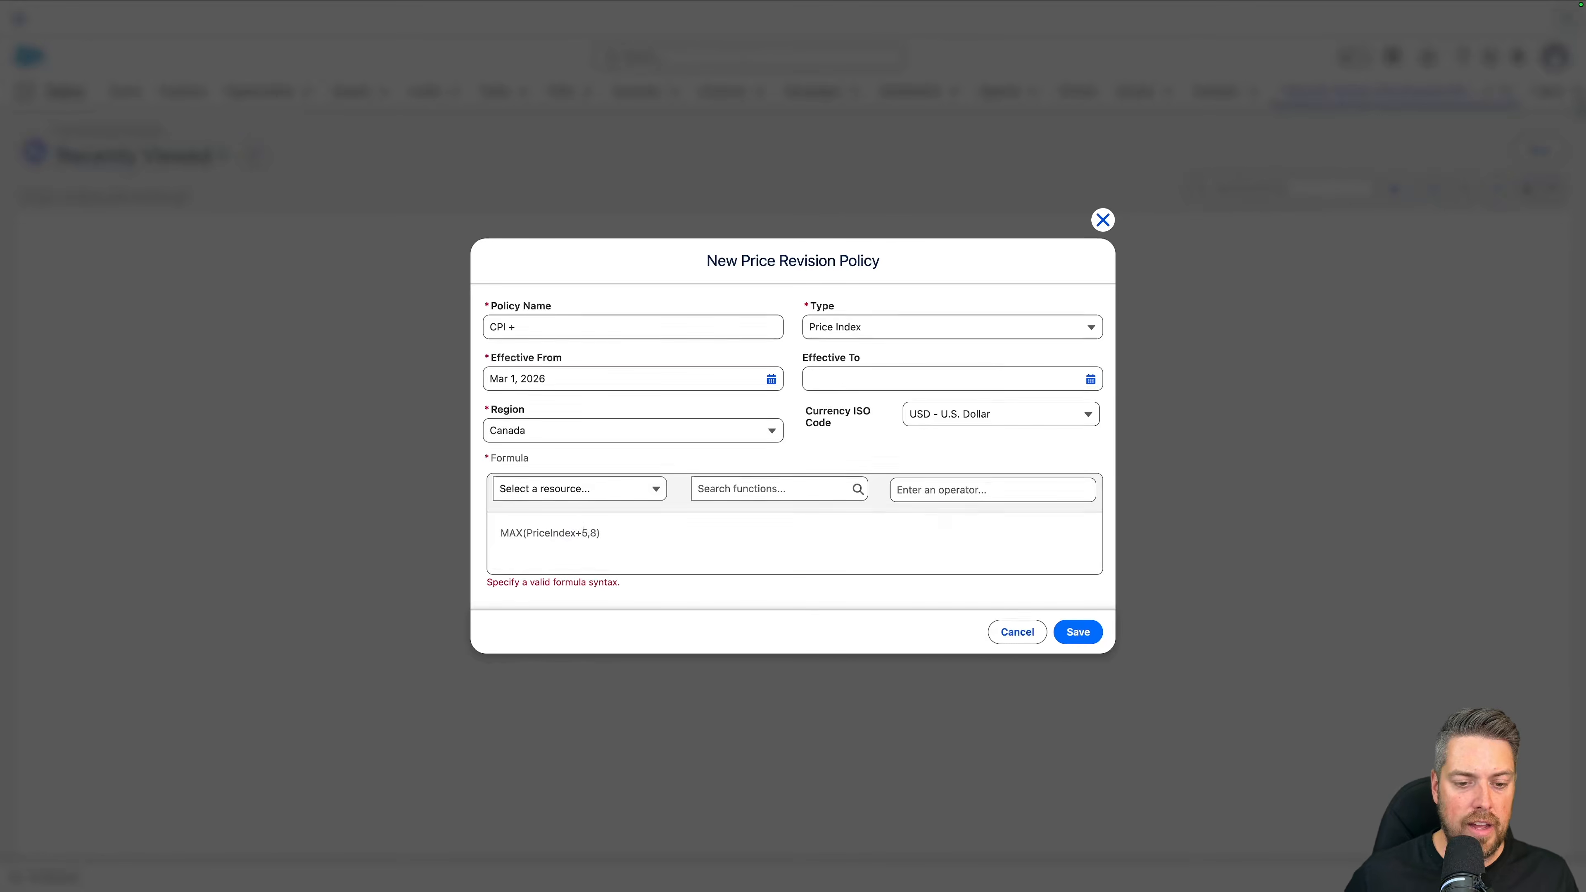
click(750, 562)
click(825, 512)
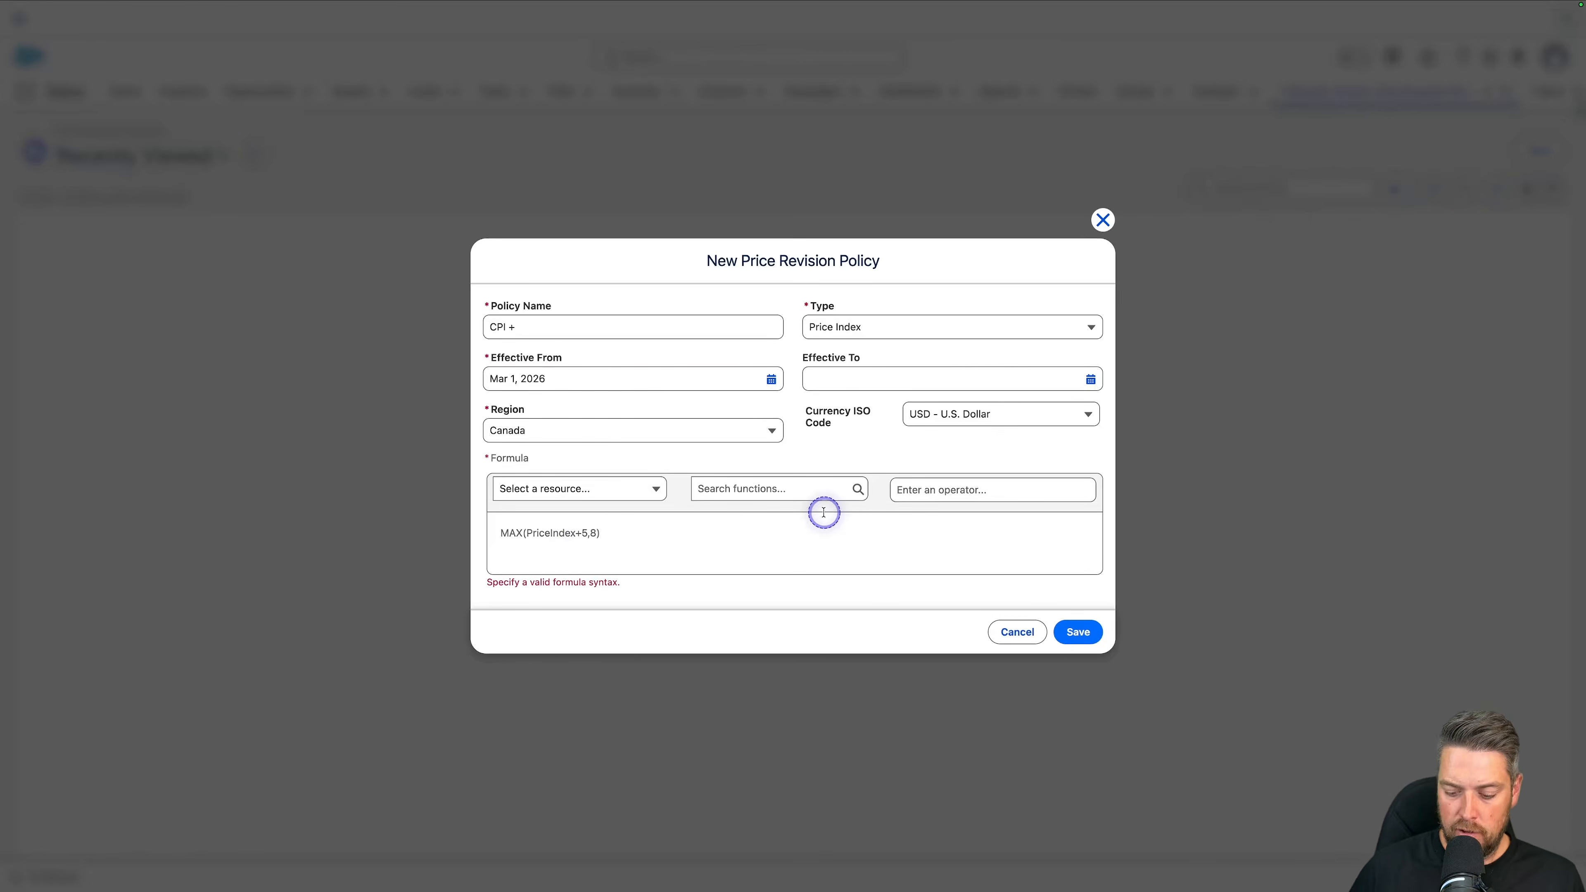
click(1075, 633)
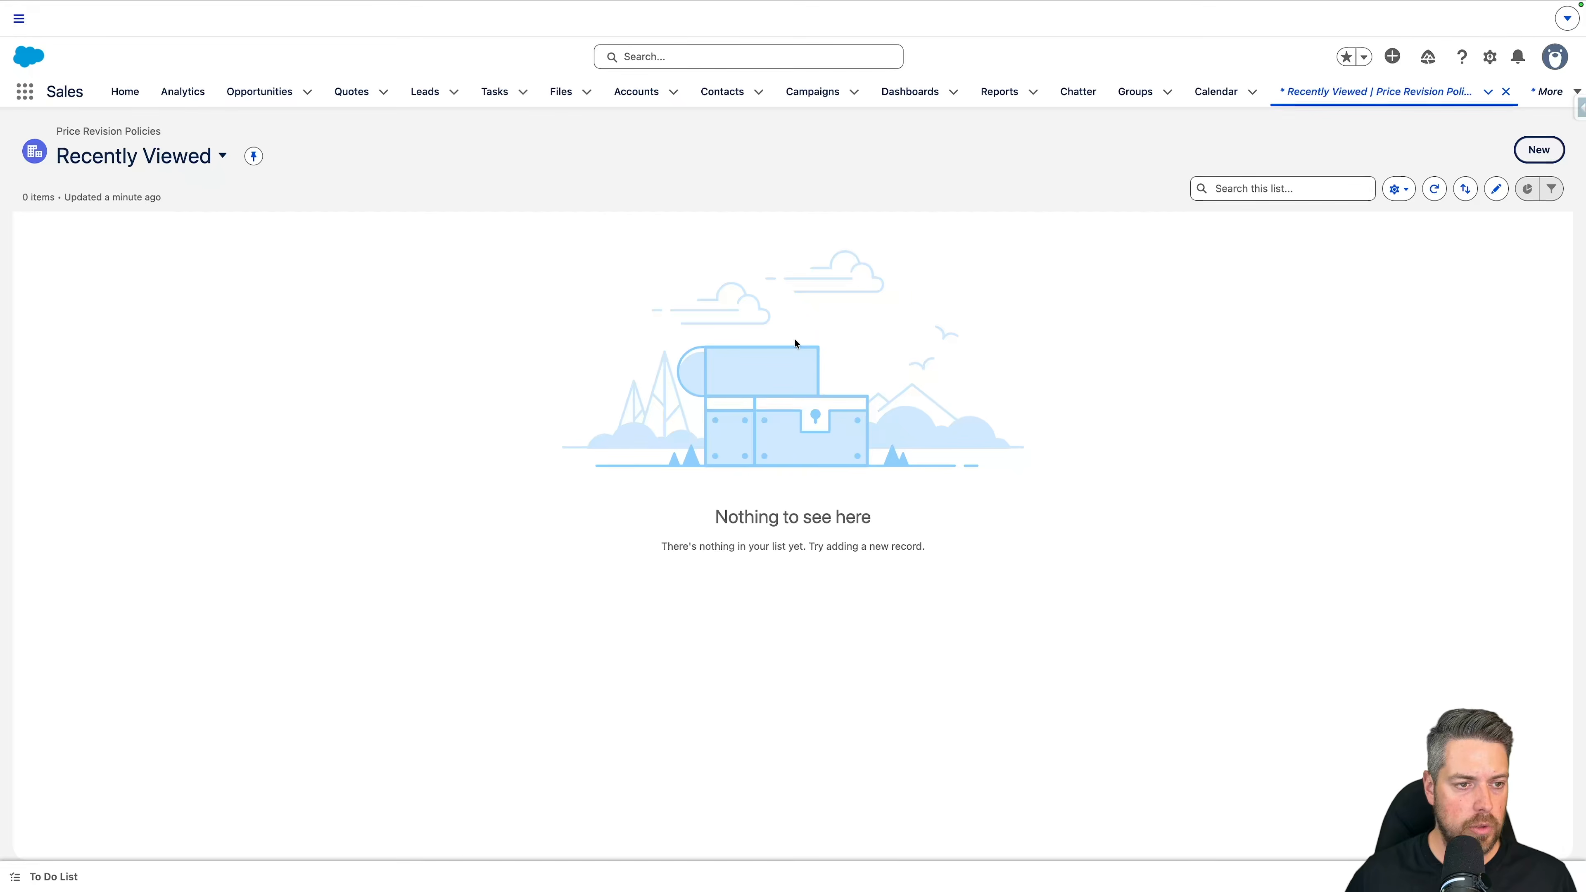
Step: Go to the PriceRevision Demo Quote's line items and show the details of the RoboControl Cloud line
mouse_move(108, 9)
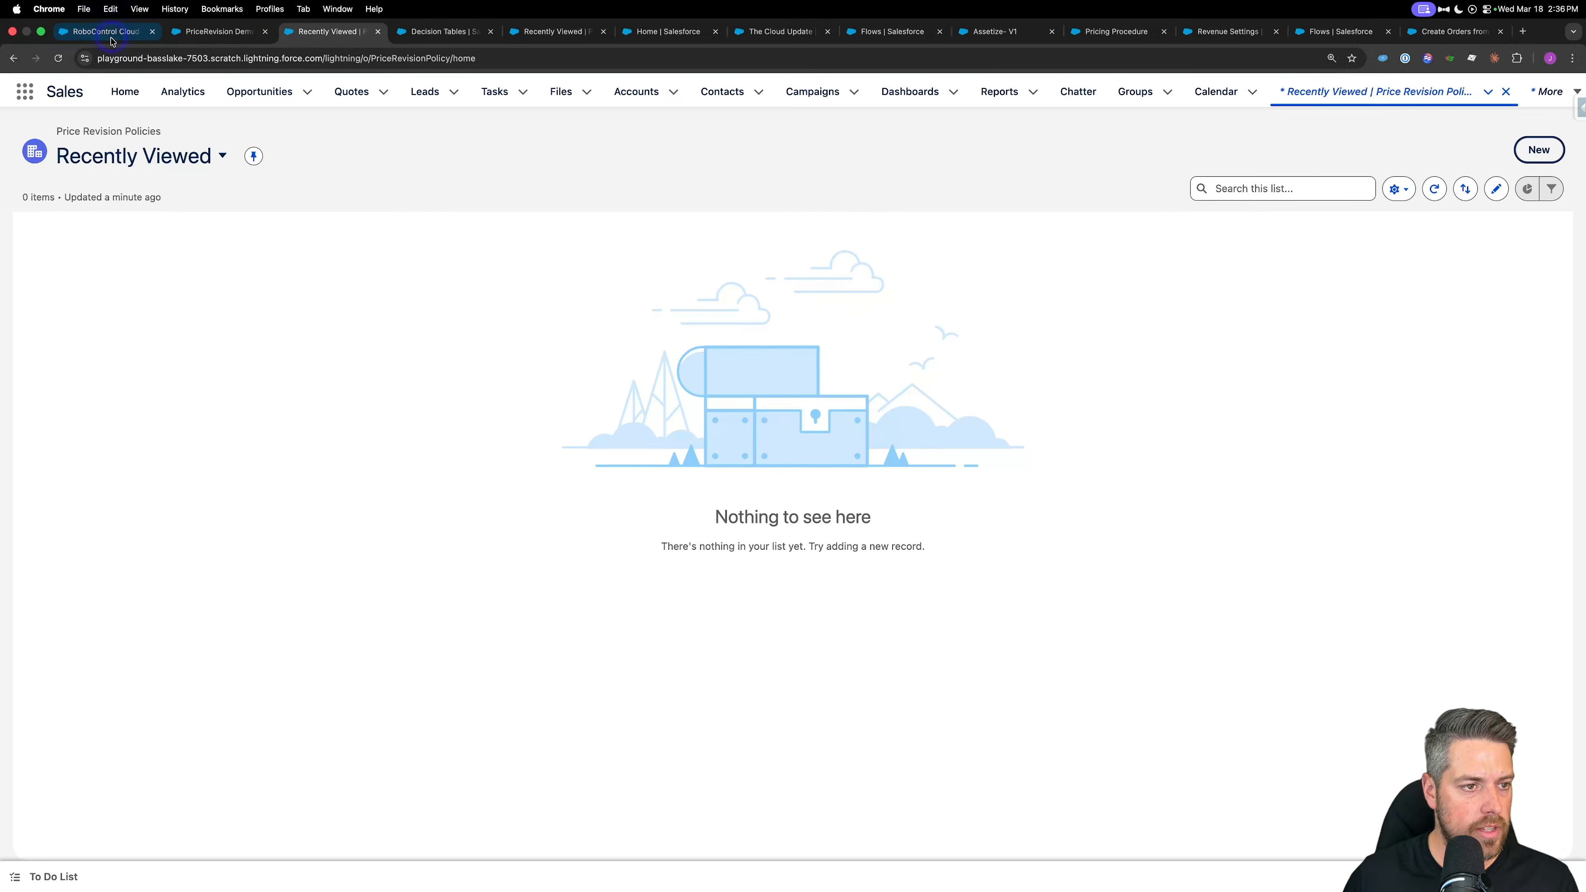
click(178, 35)
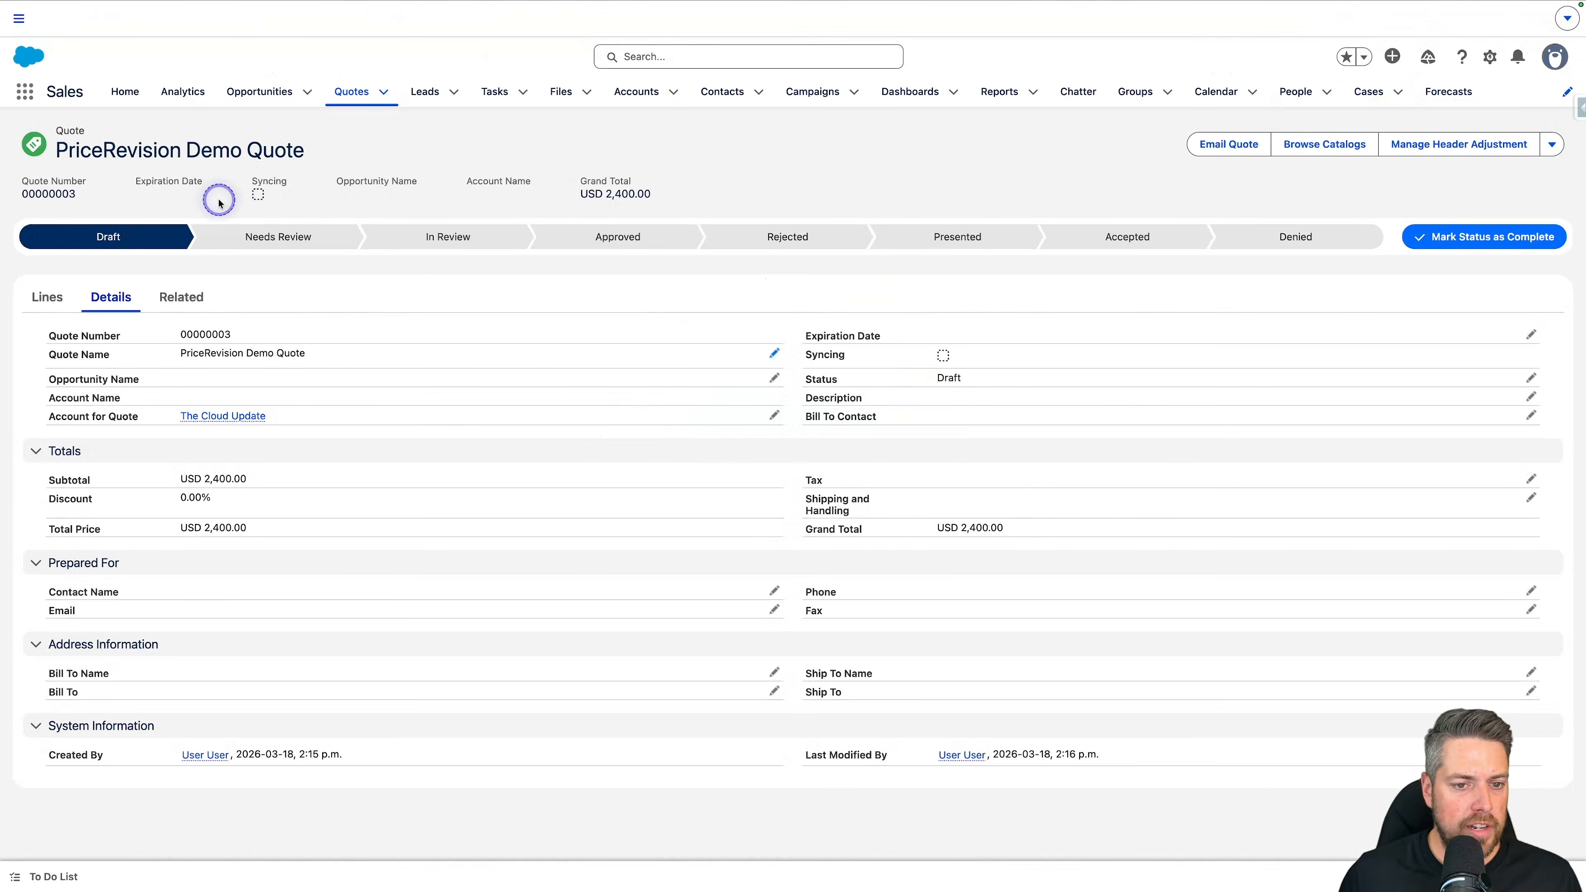
click(39, 299)
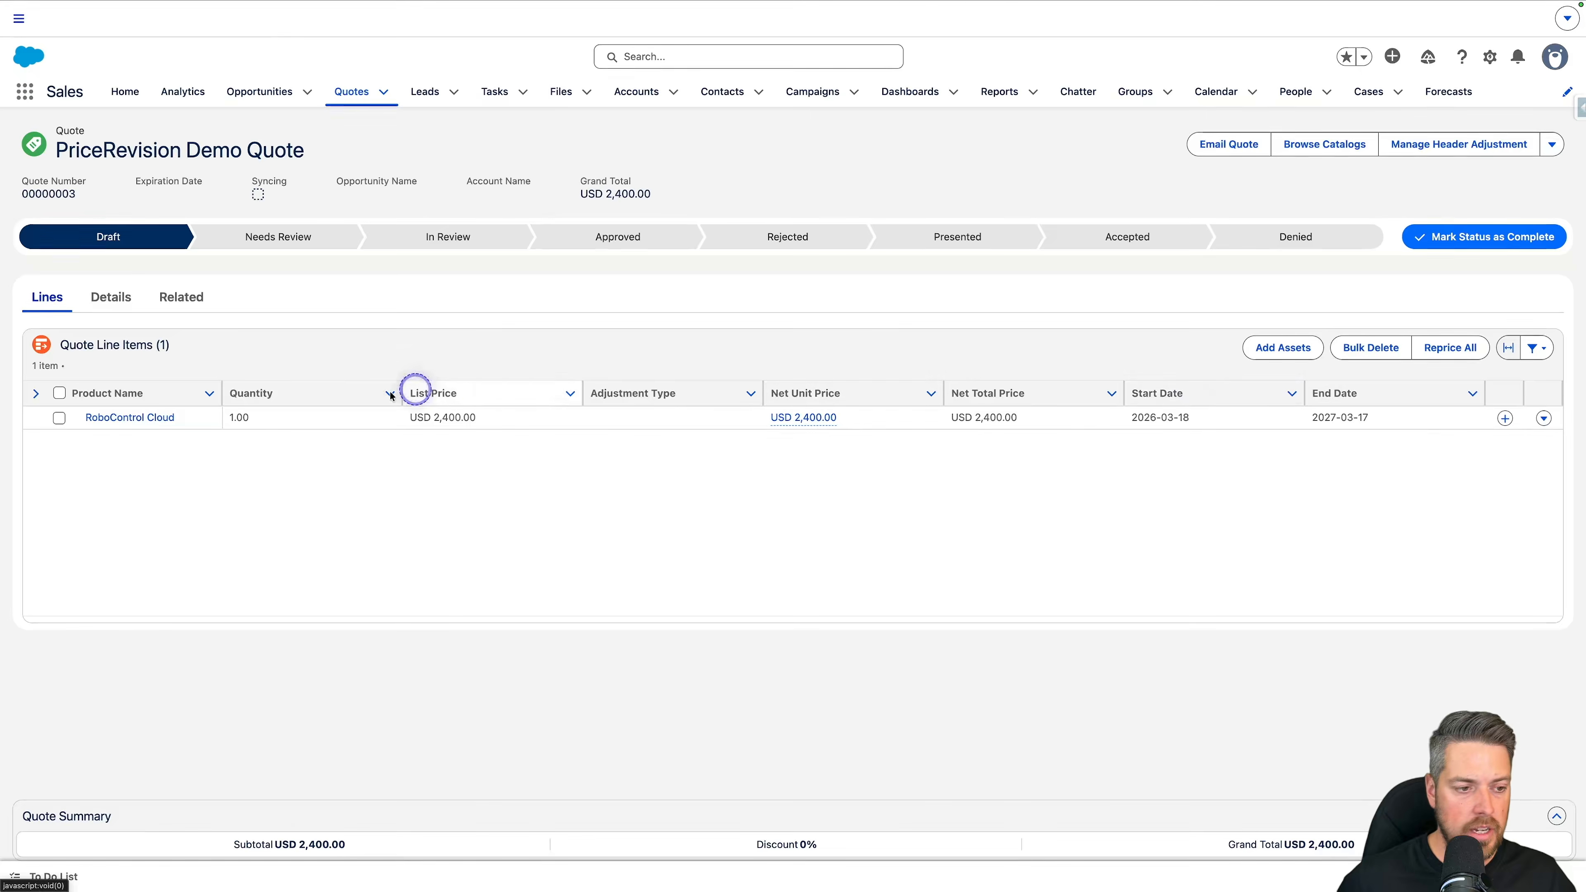
click(150, 419)
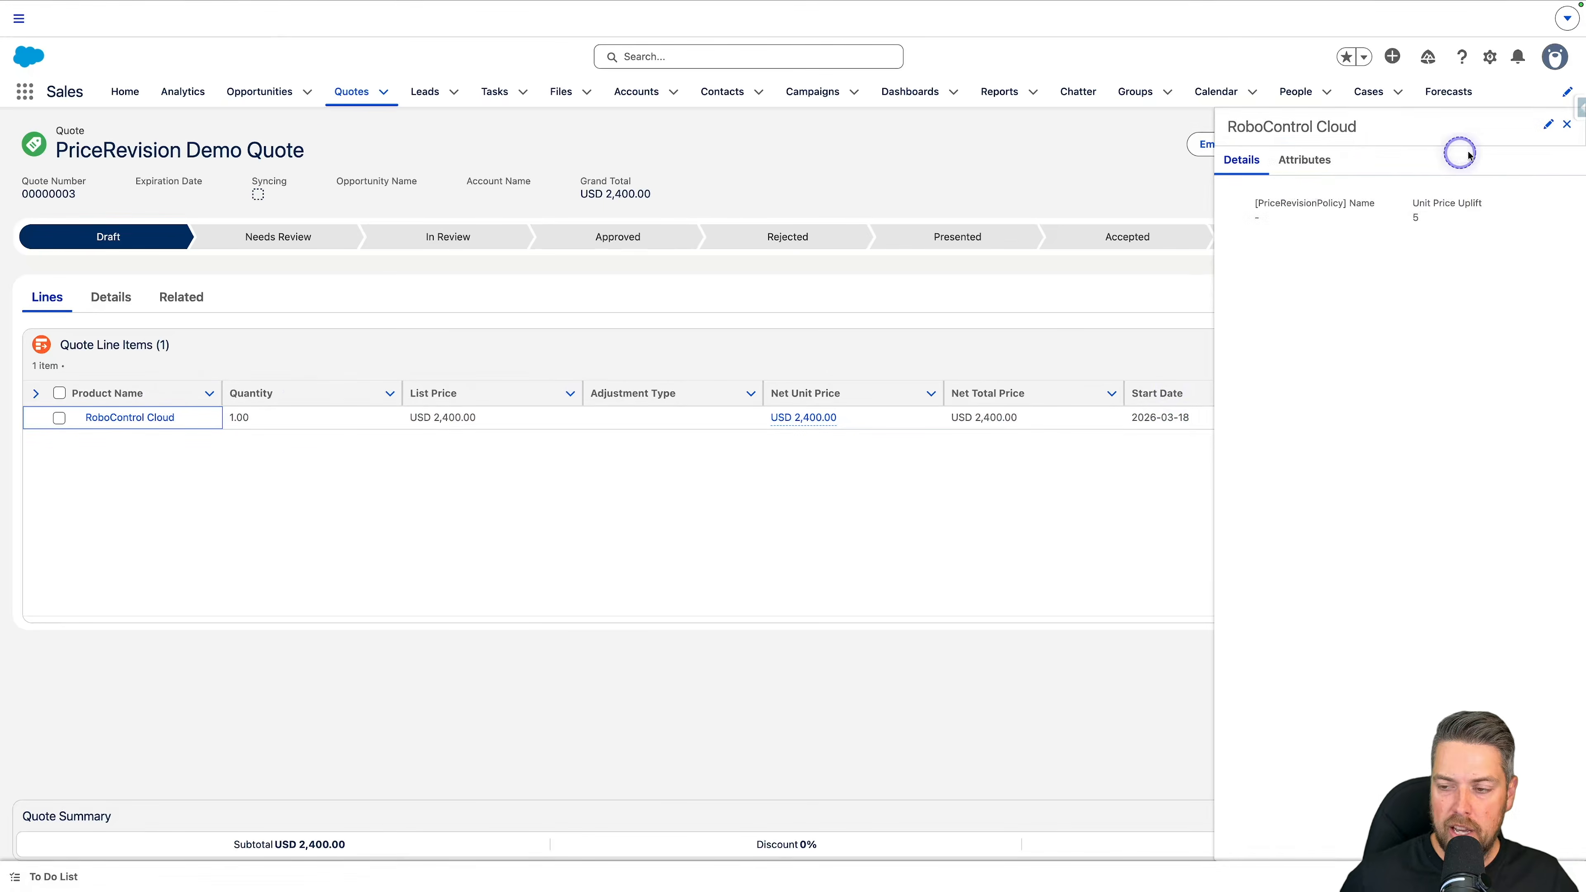
Step: Clear the RoboControl Cloud line's unit price uplift, assign the CPI + price revision policy and save the line
click(1547, 124)
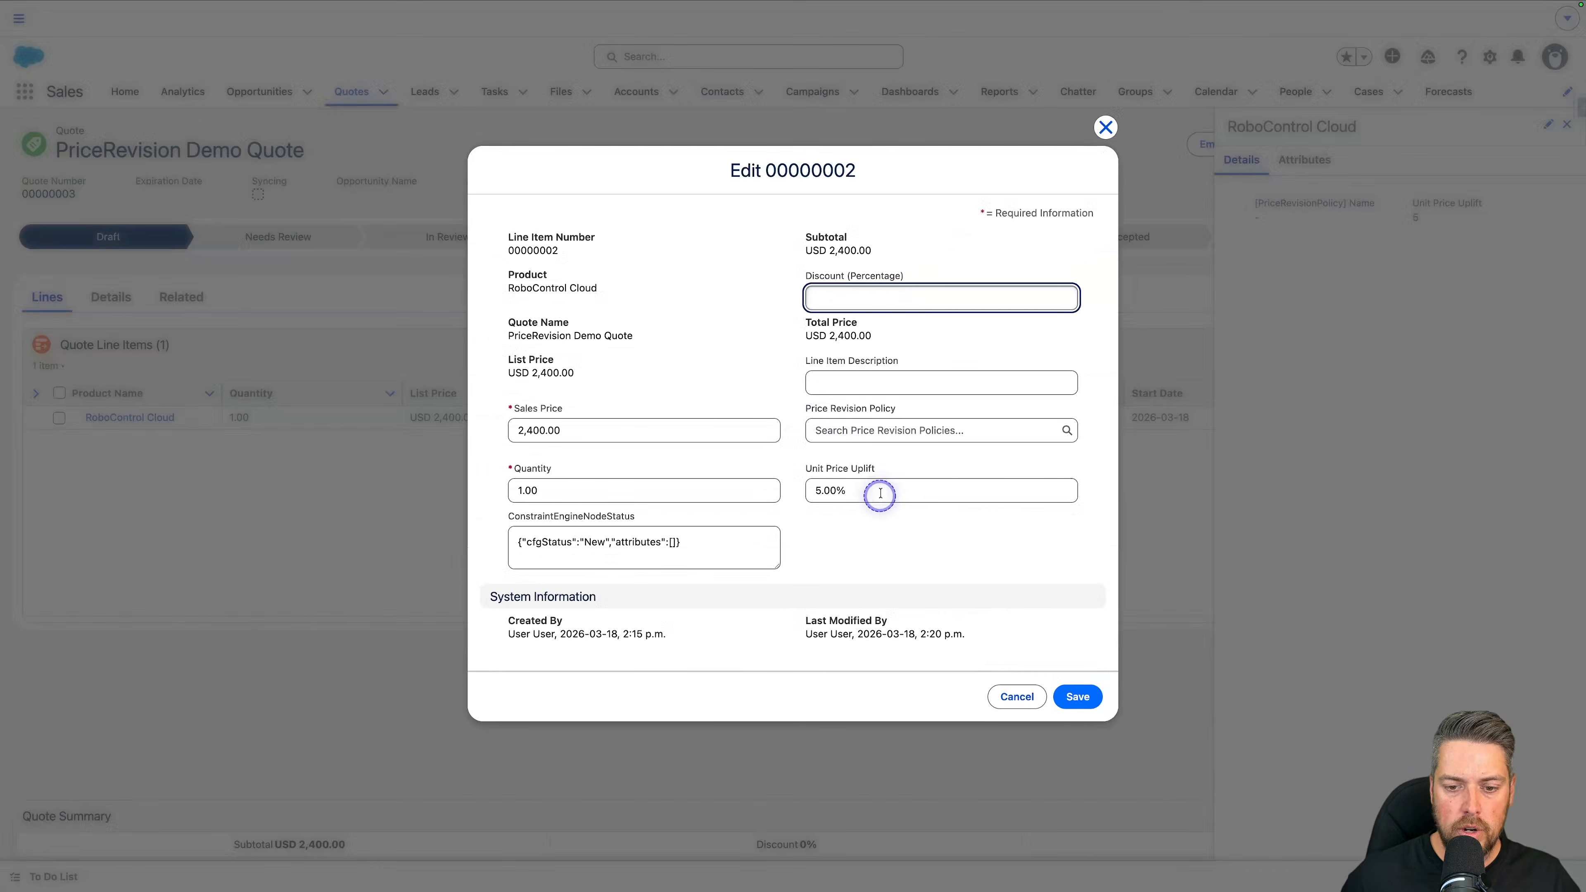
click(878, 496)
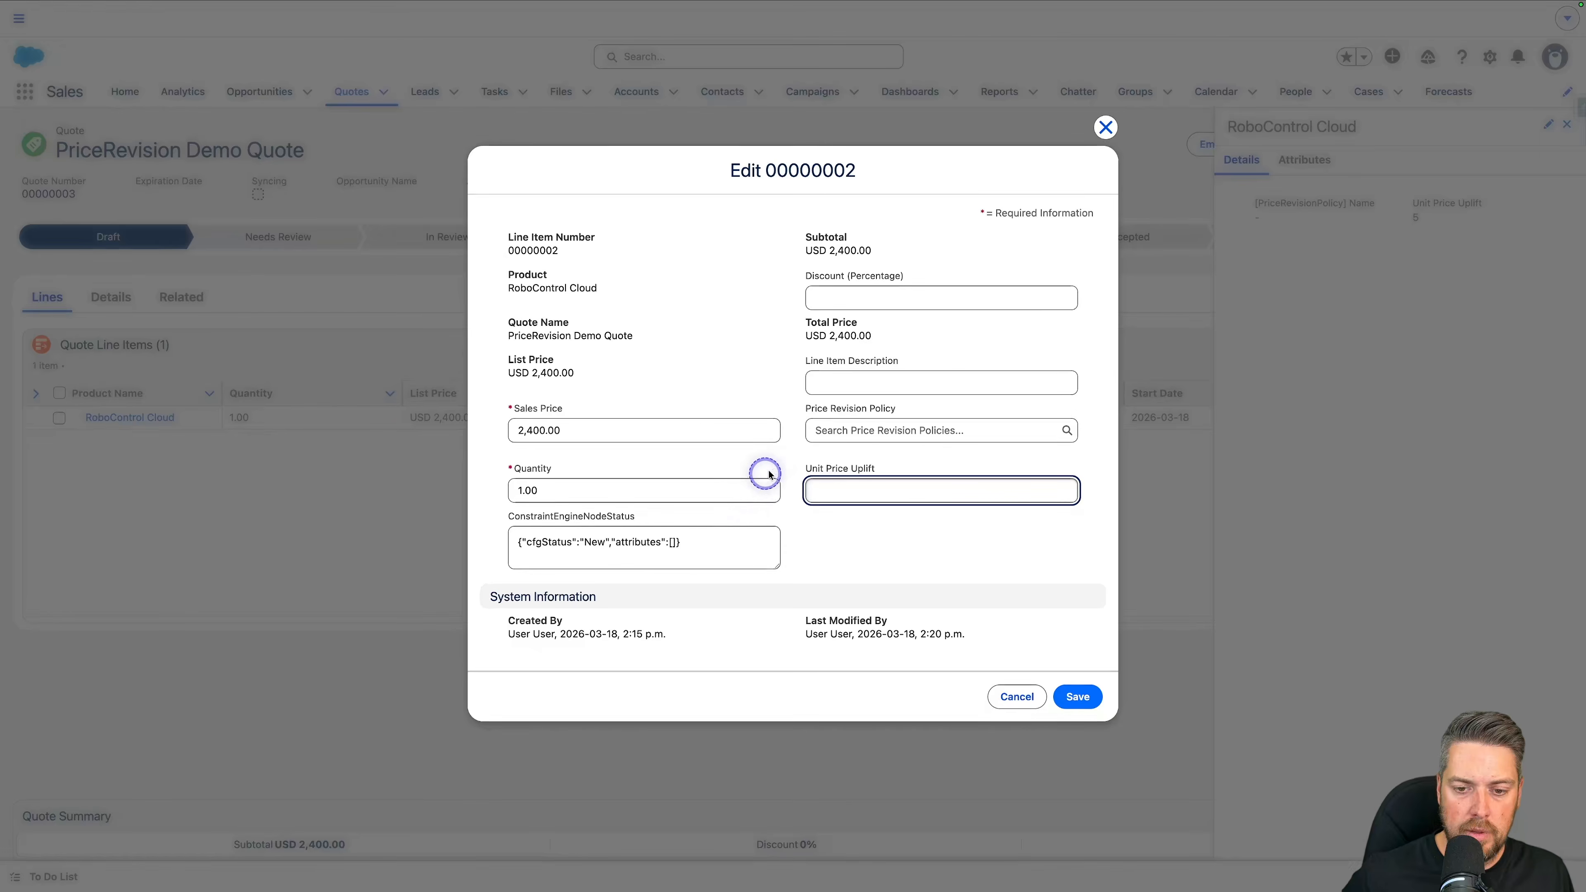
click(832, 430)
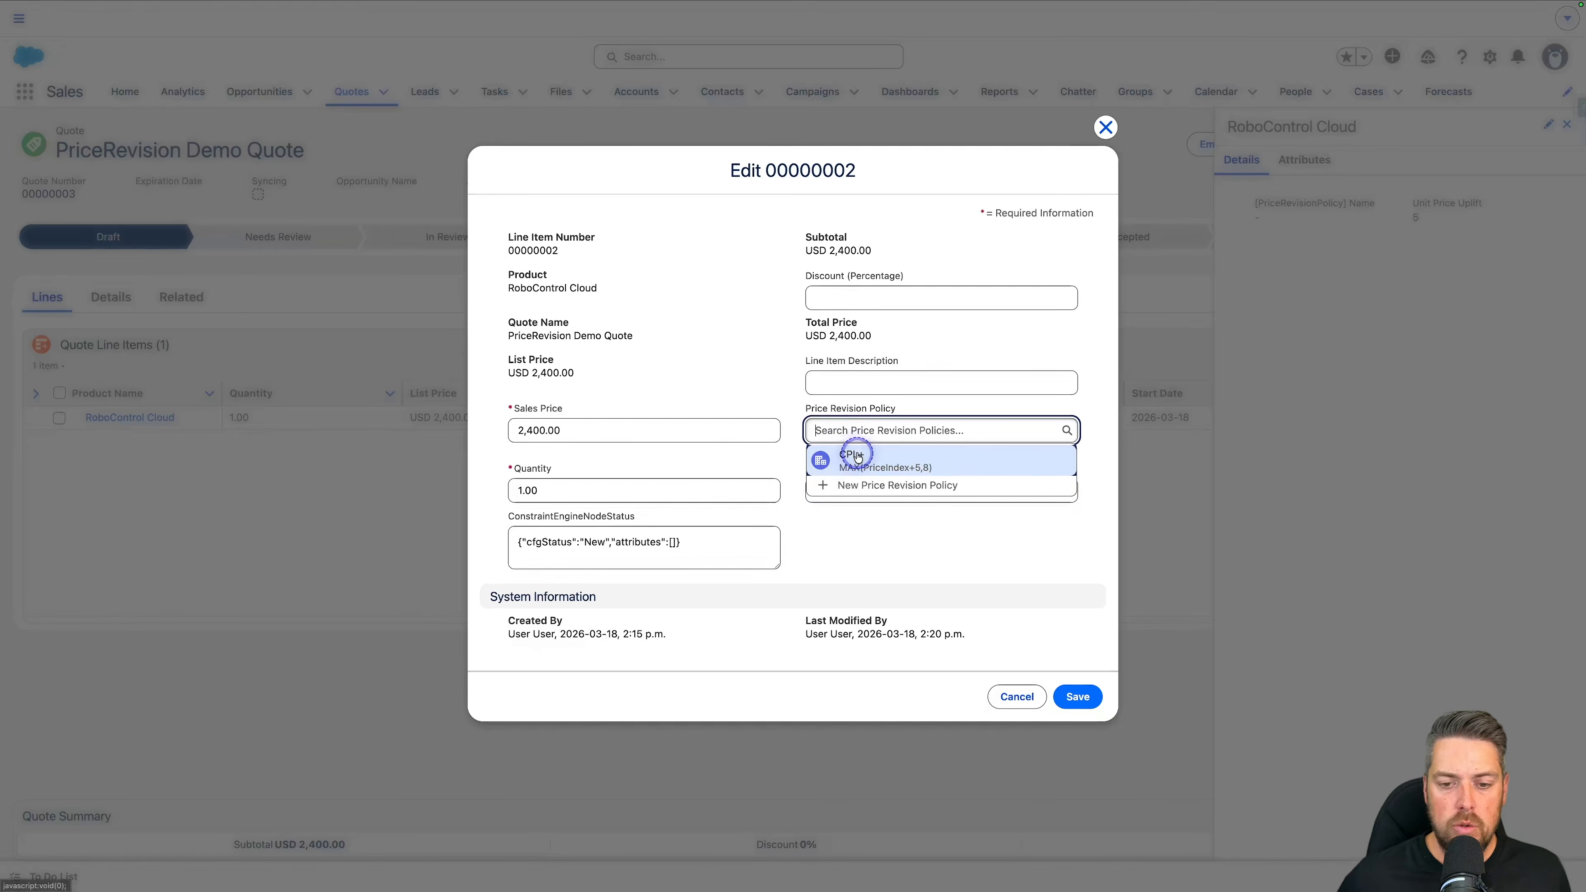
click(857, 456)
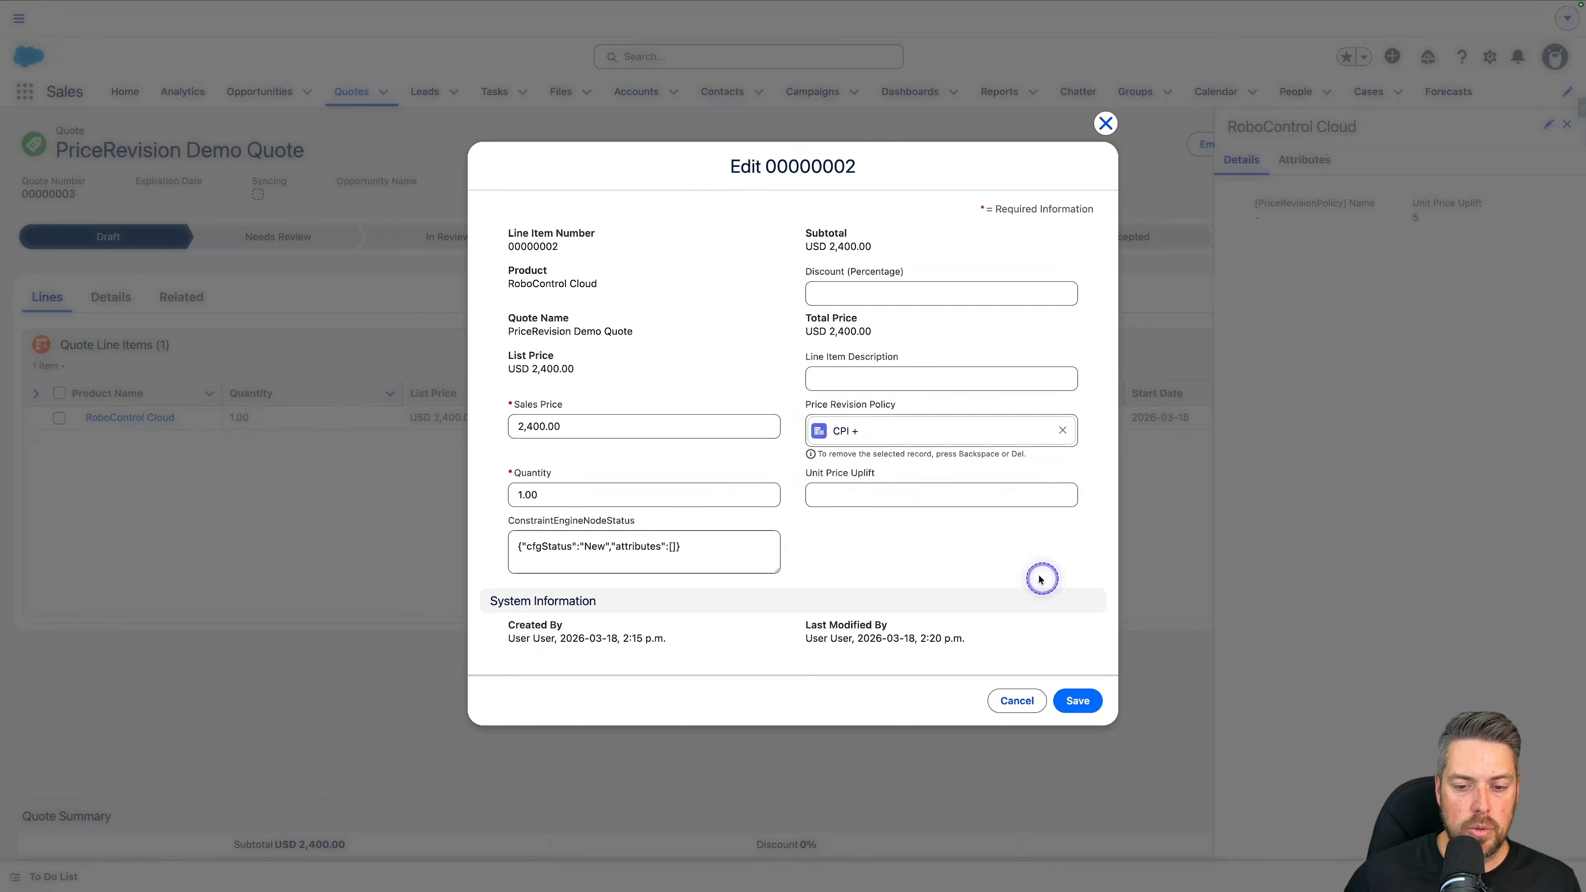
click(1080, 700)
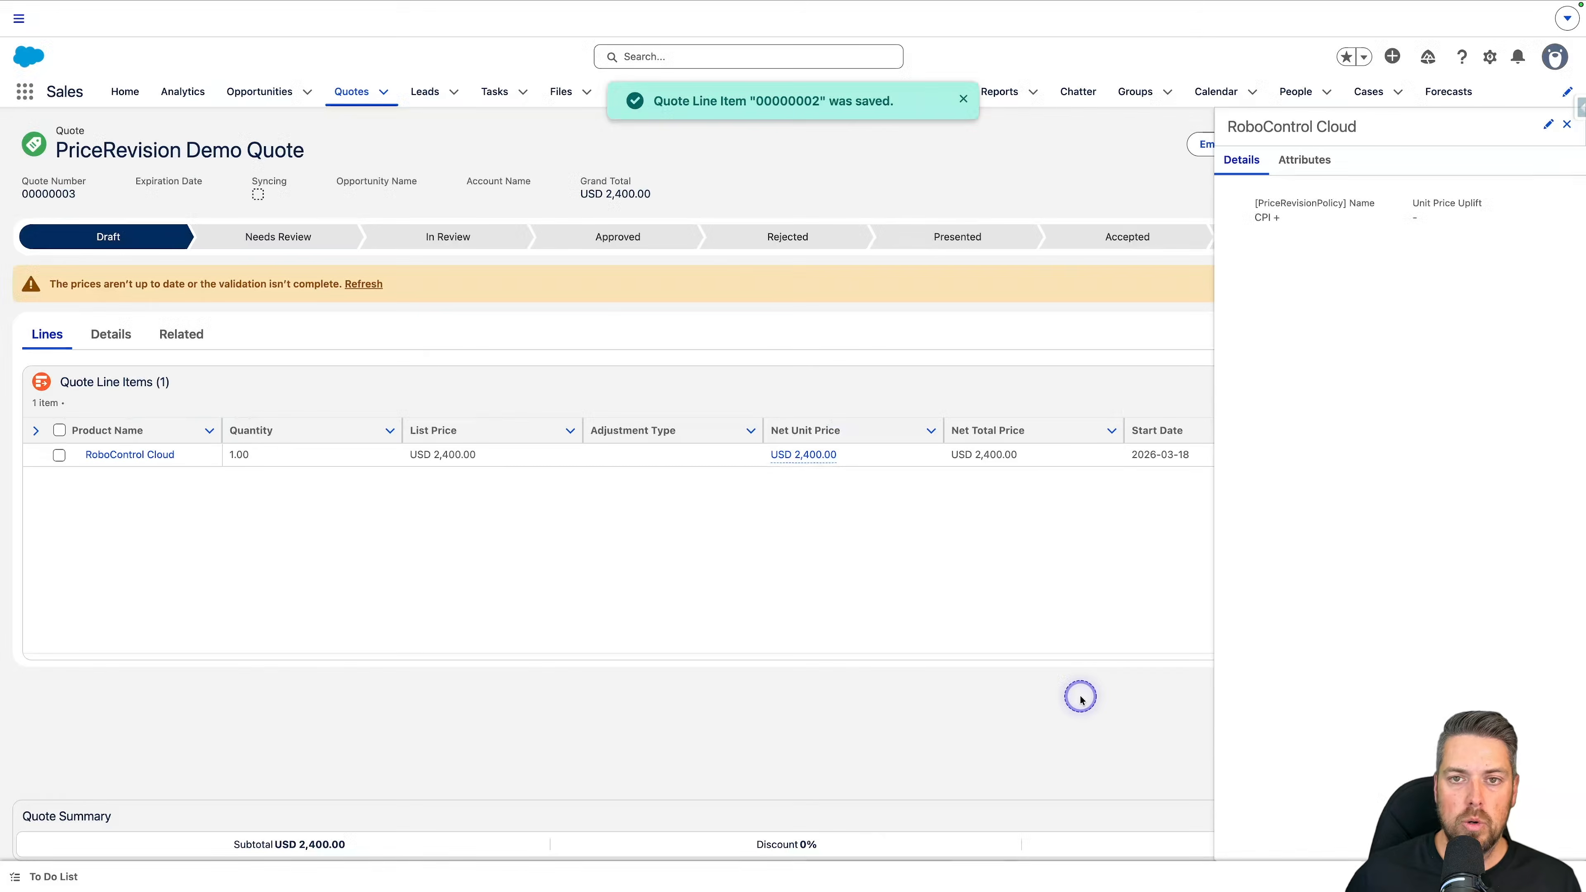
Step: Refresh the quote's prices and create an order from the quote
click(368, 284)
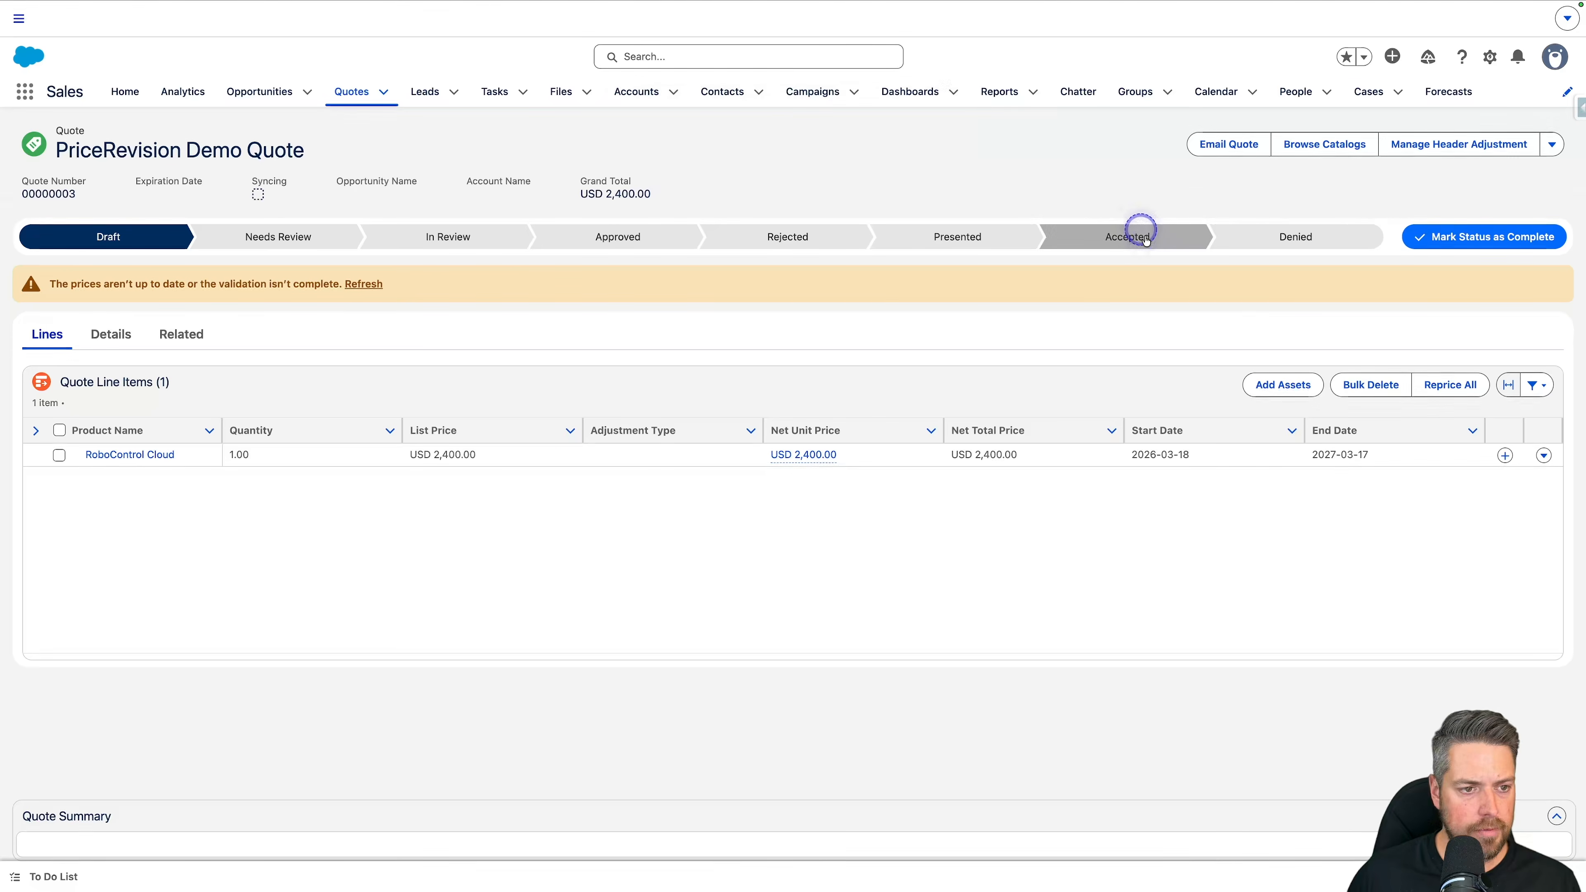
click(350, 286)
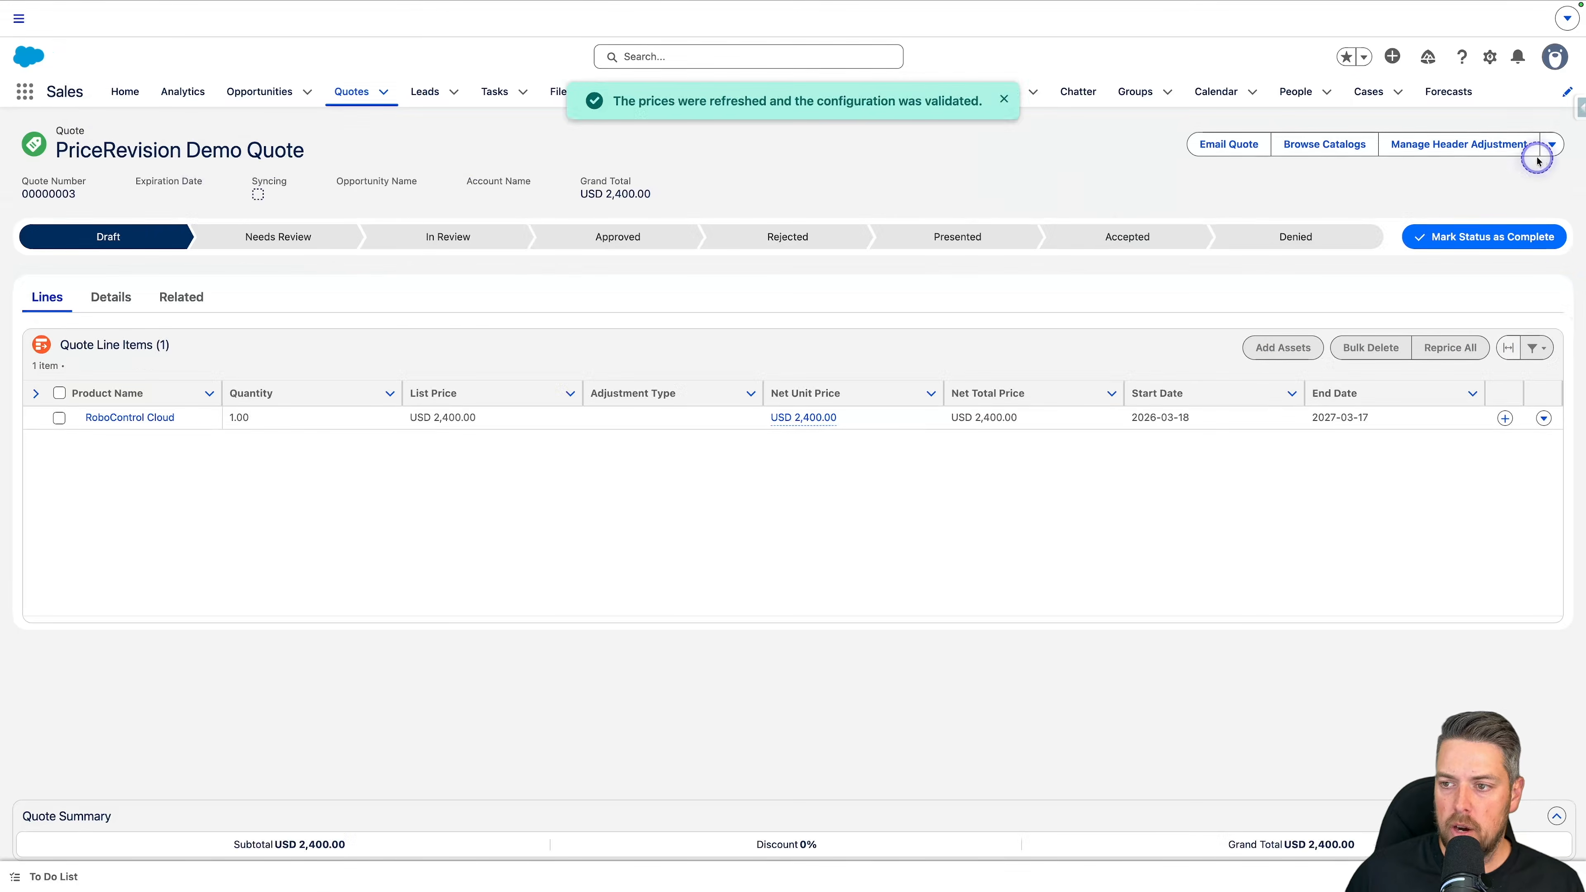
click(1545, 148)
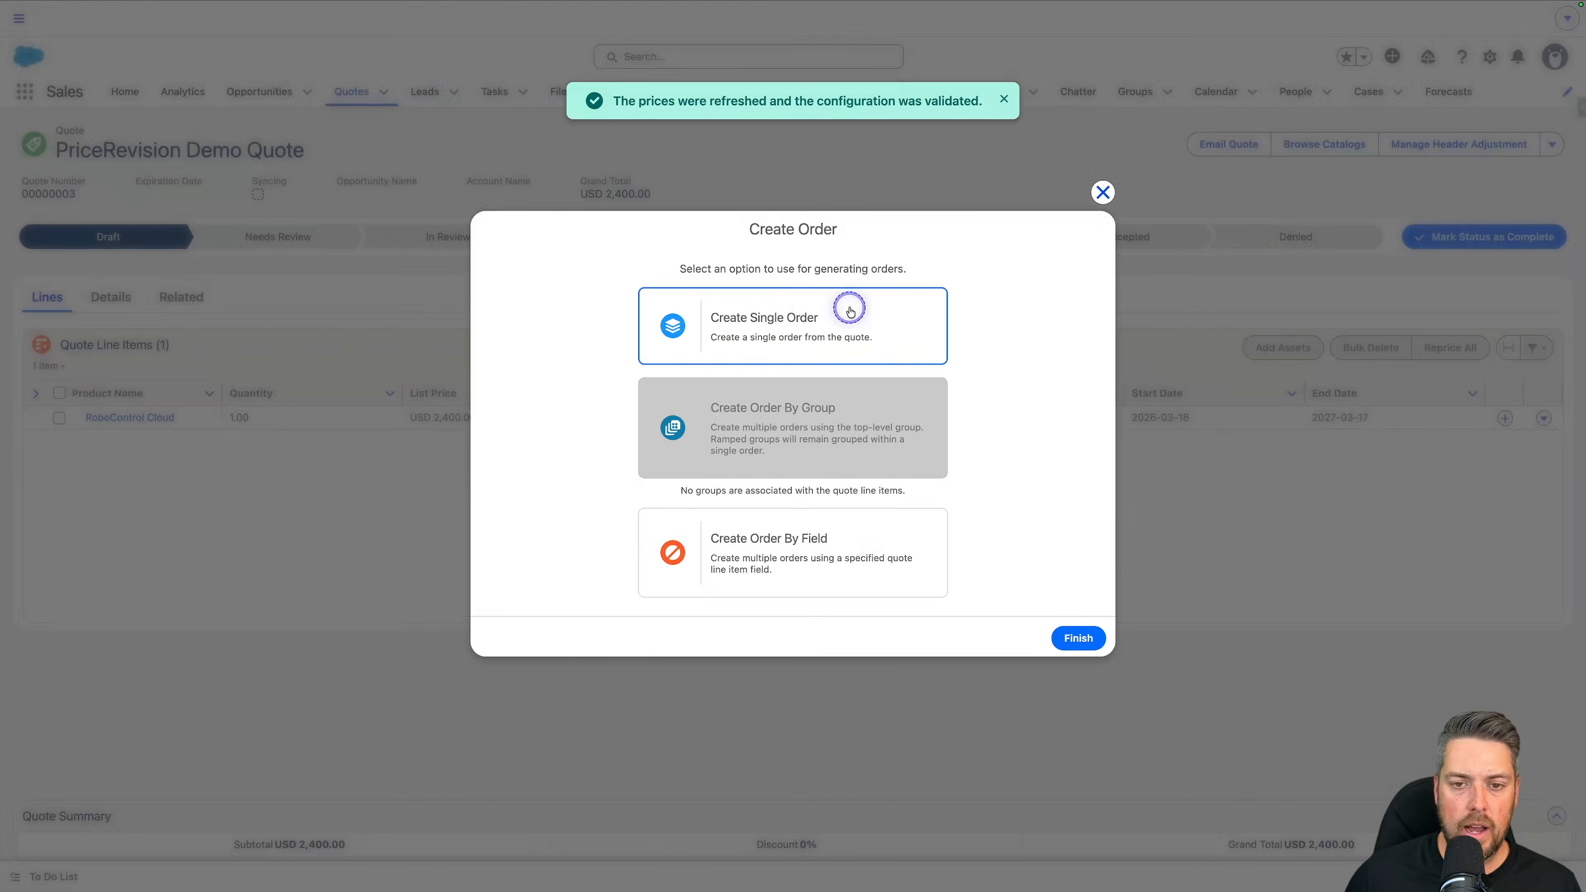
click(765, 295)
click(1103, 632)
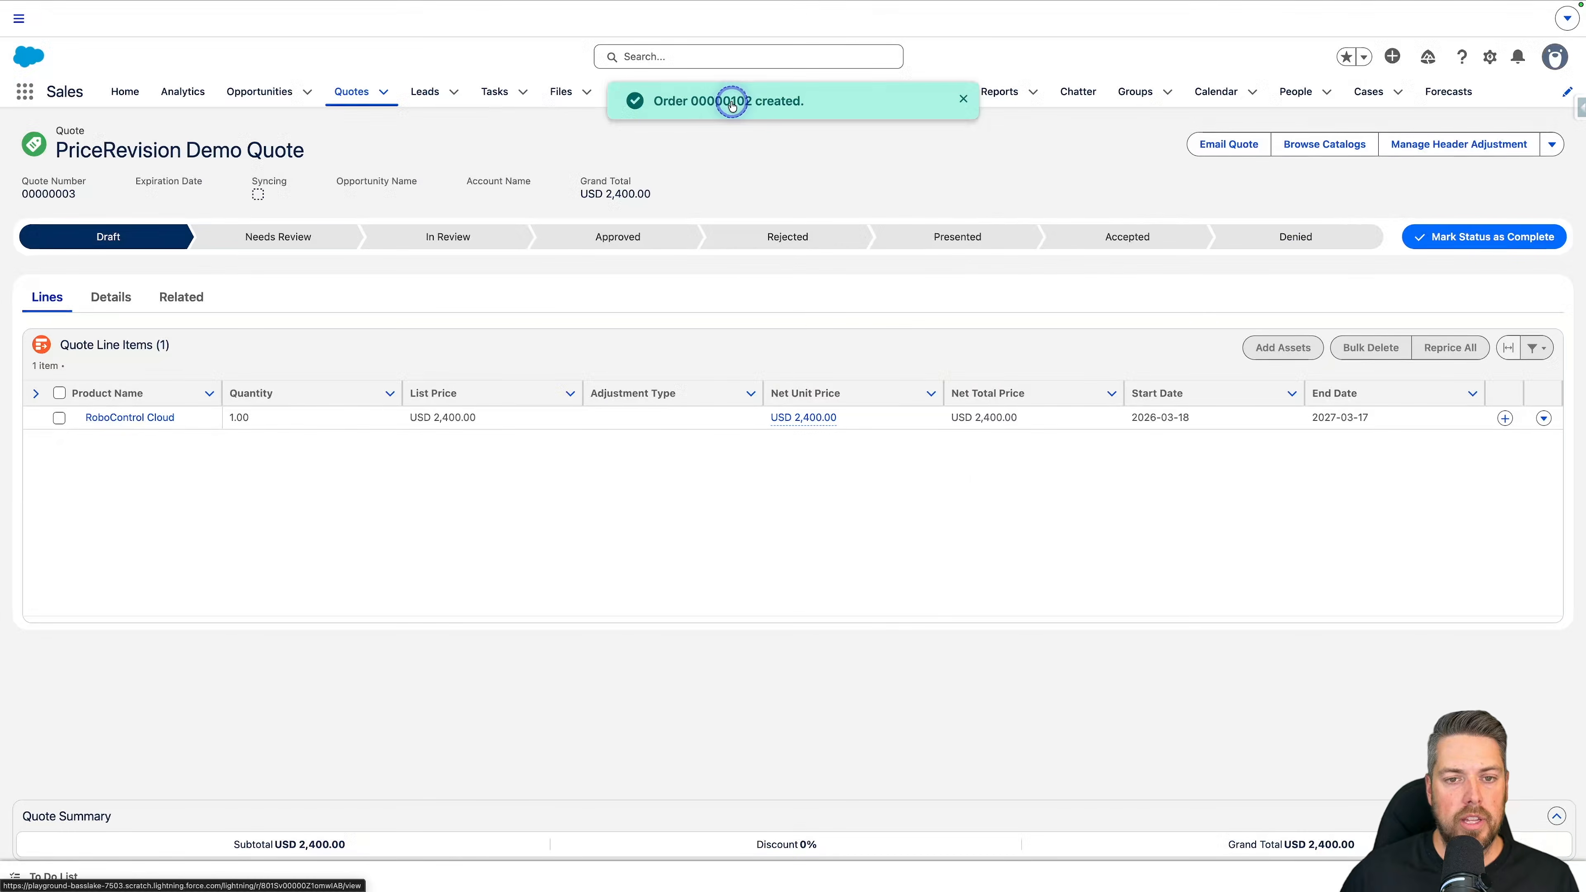
Step: Open the new order and change its status to Activated
click(730, 102)
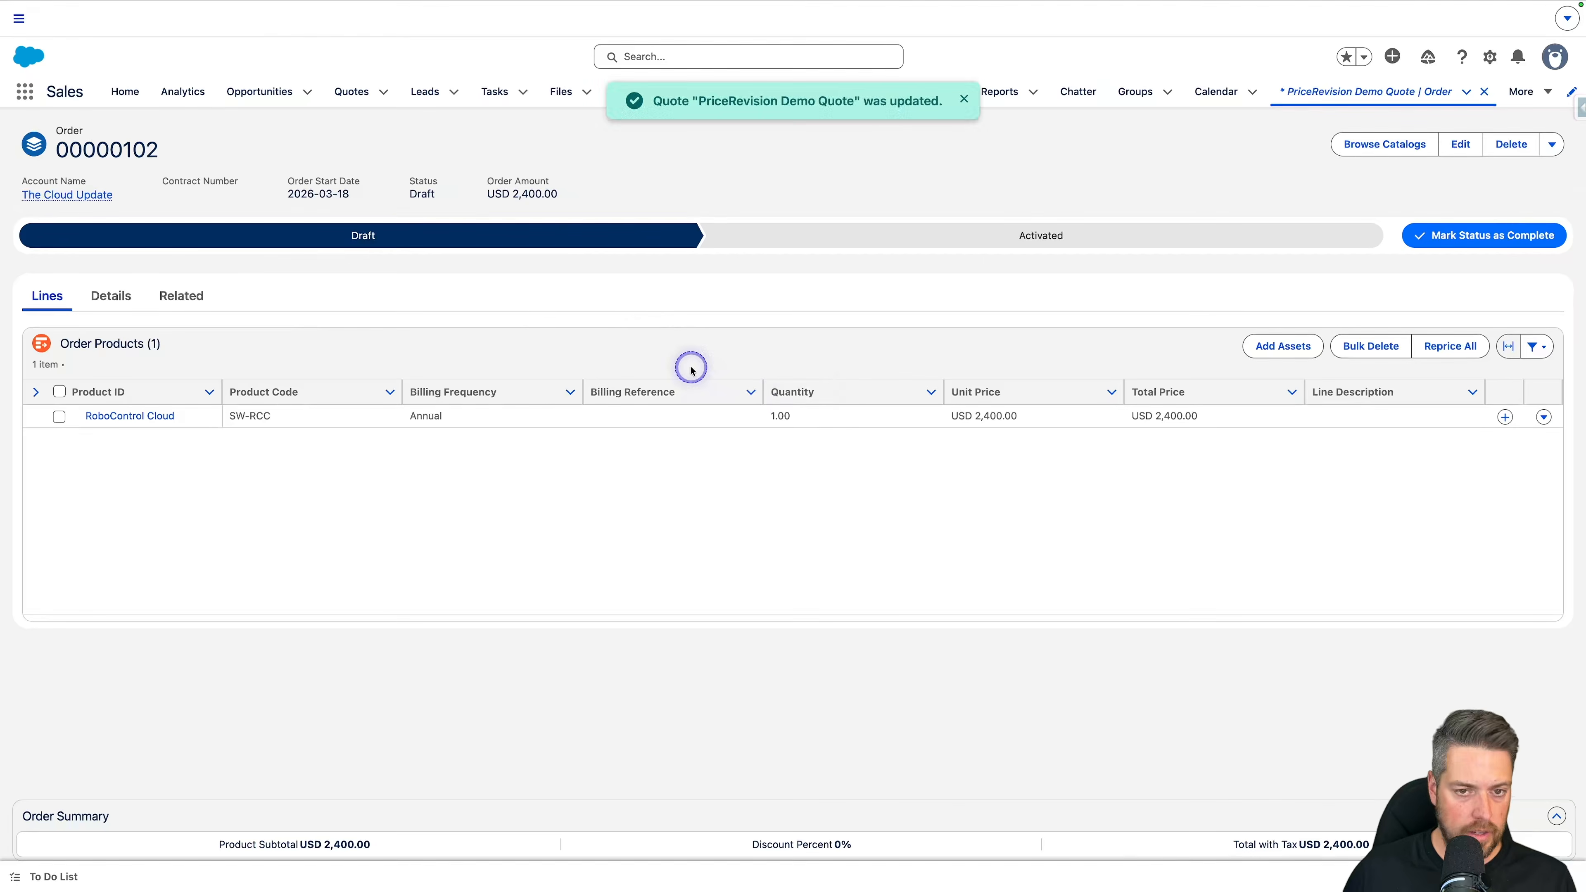
click(982, 244)
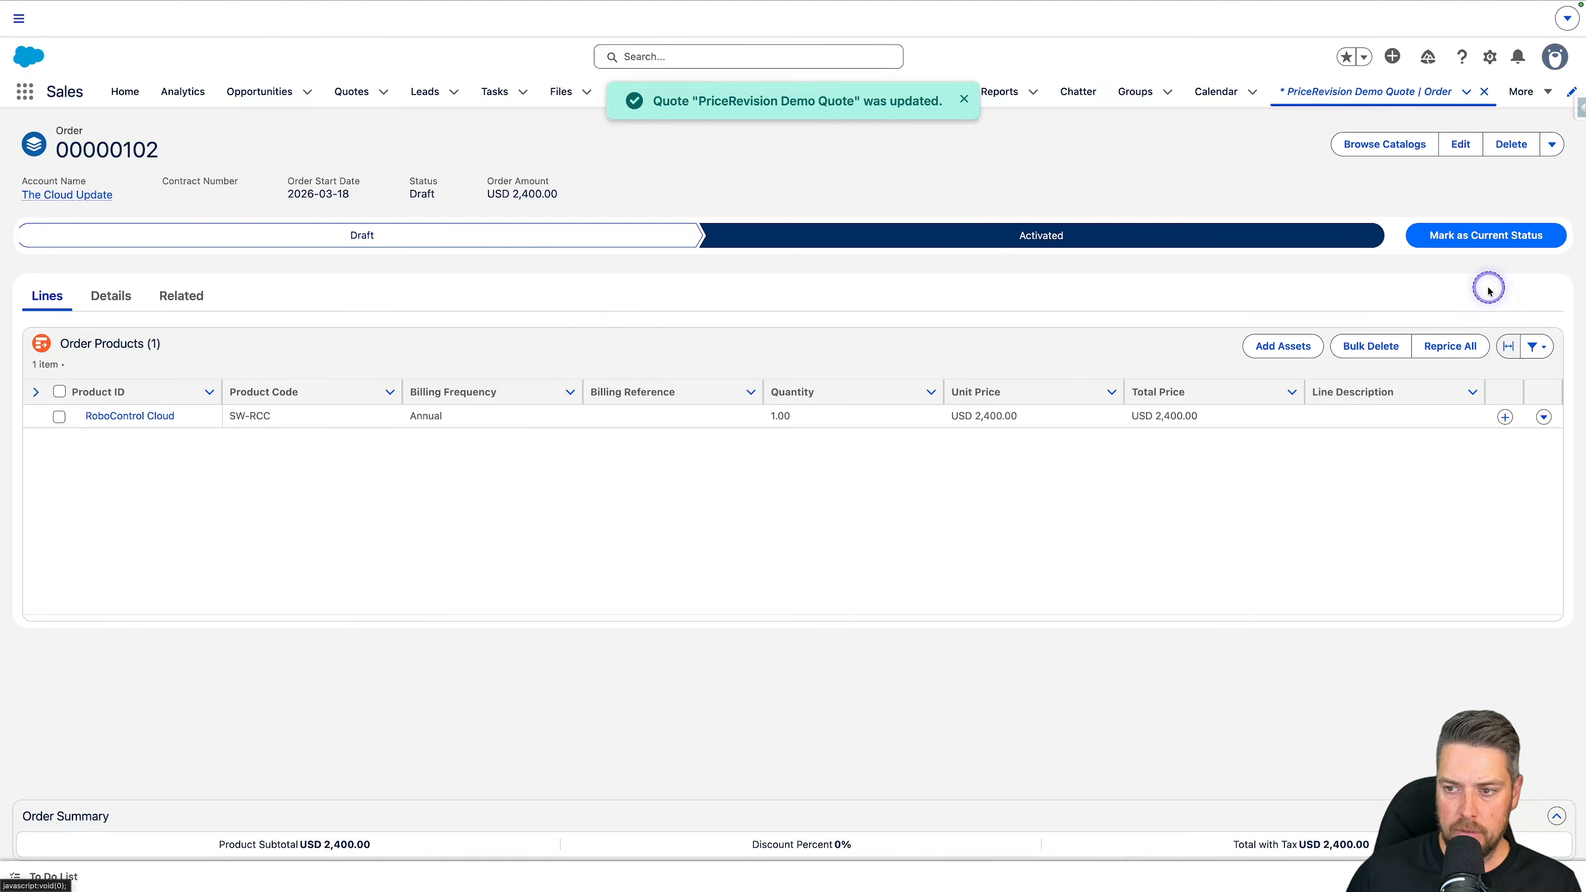
click(1484, 235)
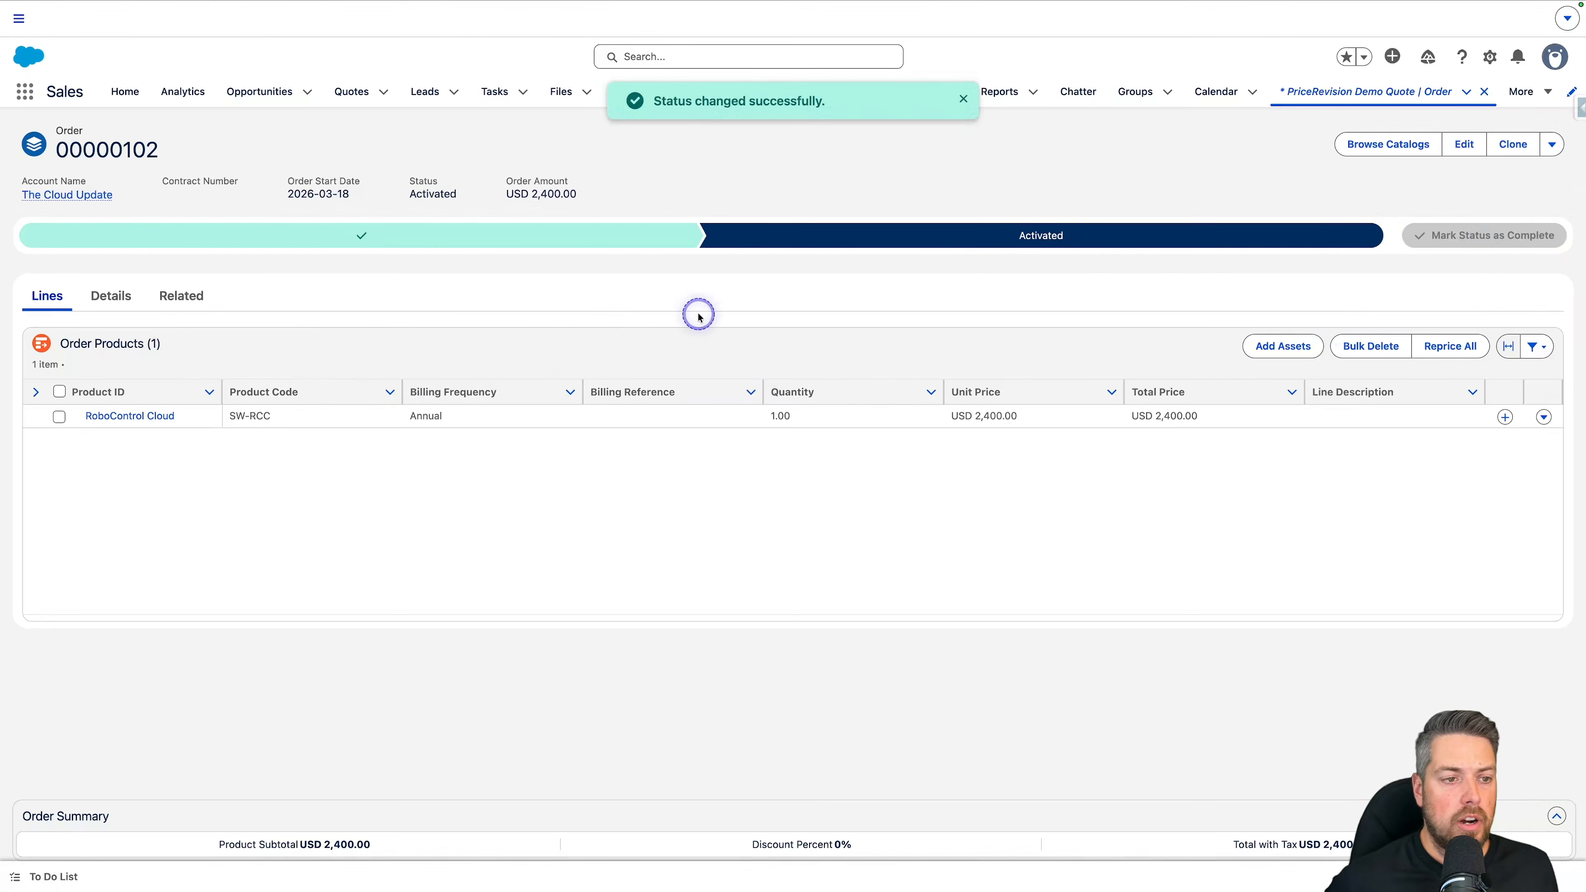
Step: Go to the order's account, reload it and open the managed RoboControl Cloud asset whose lifecycle ends in 2027
click(95, 192)
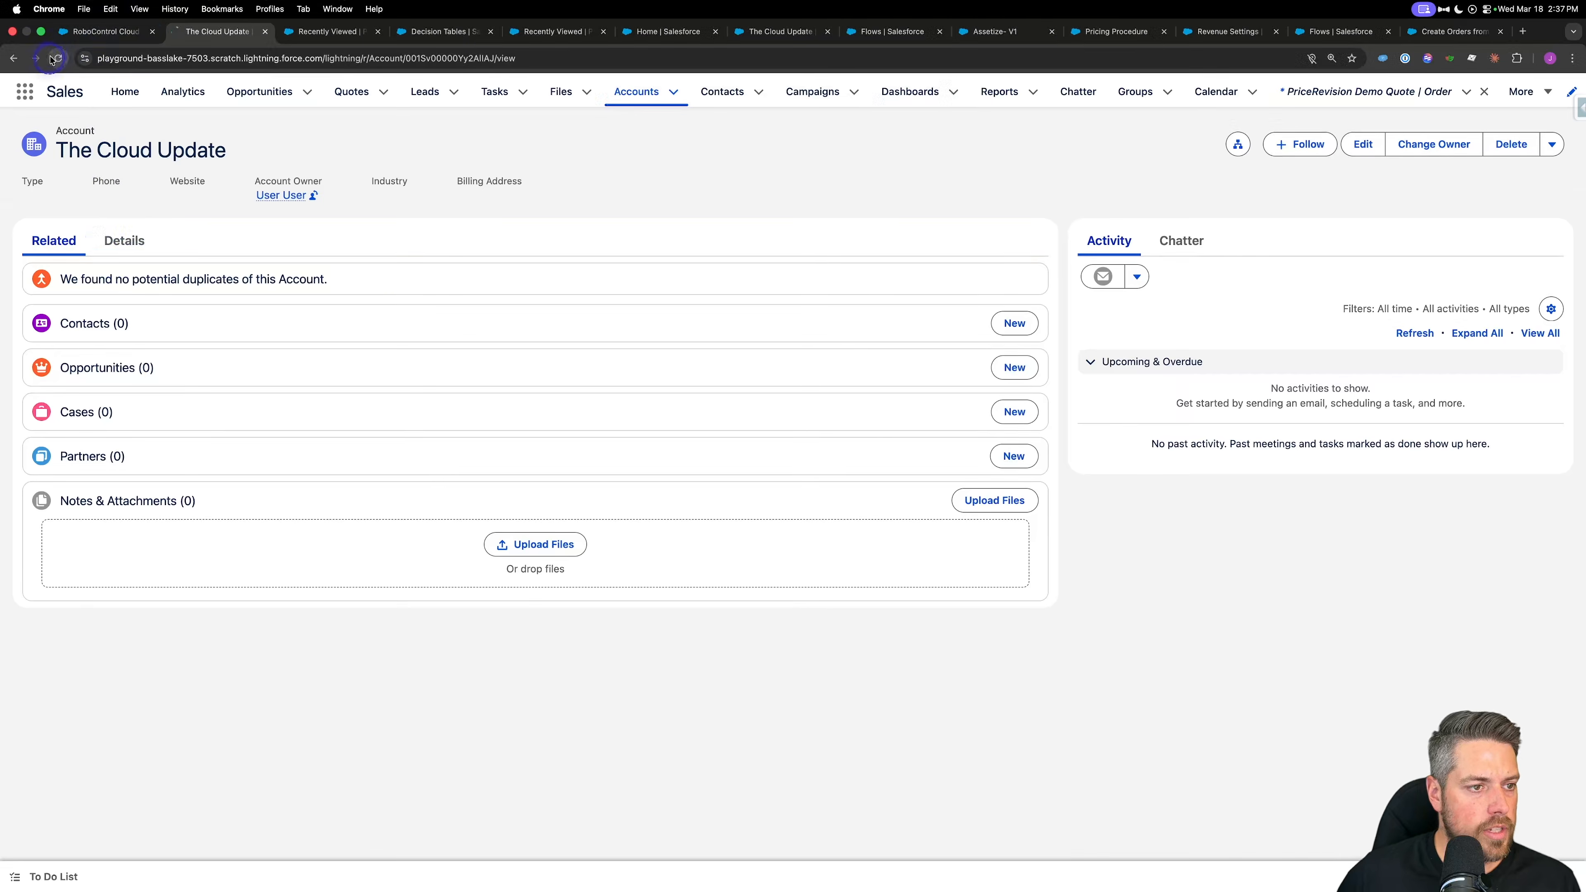
click(58, 58)
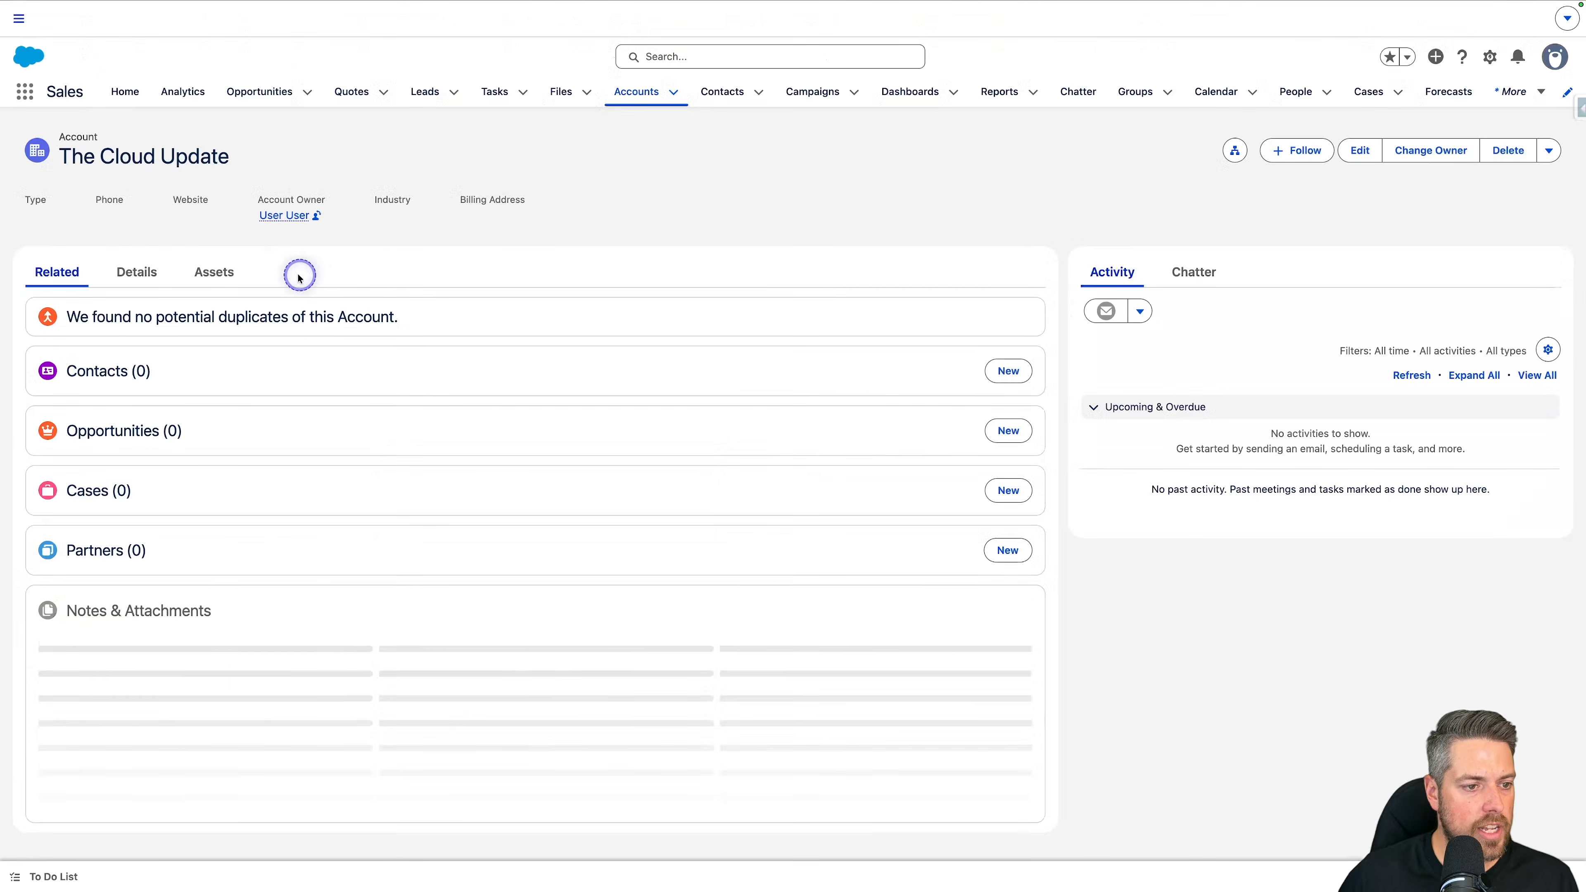
click(214, 273)
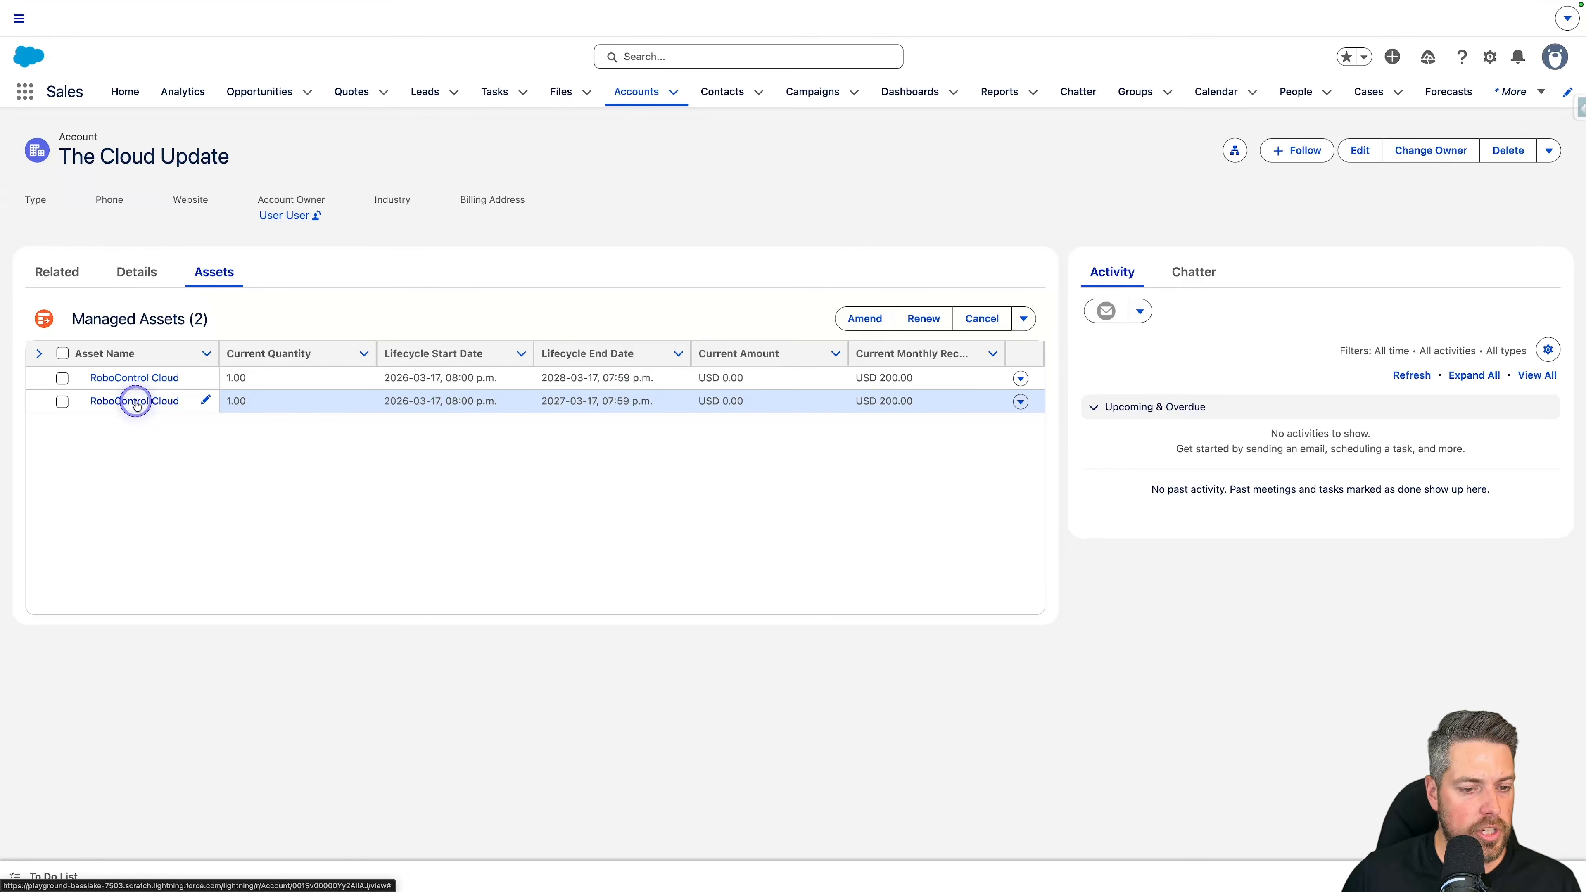
click(1020, 401)
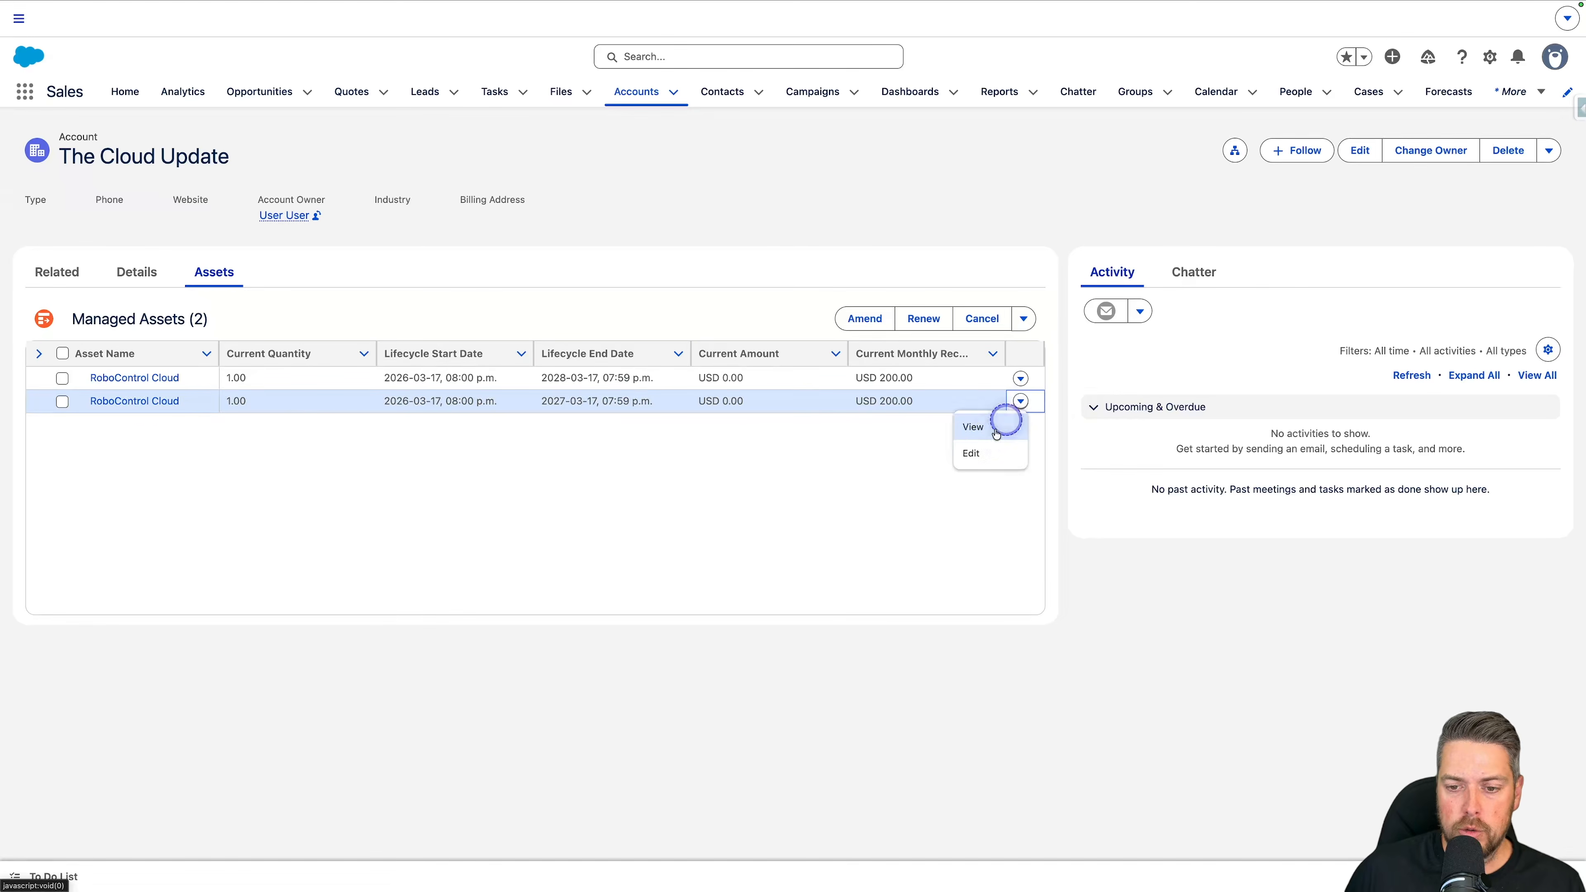
click(993, 434)
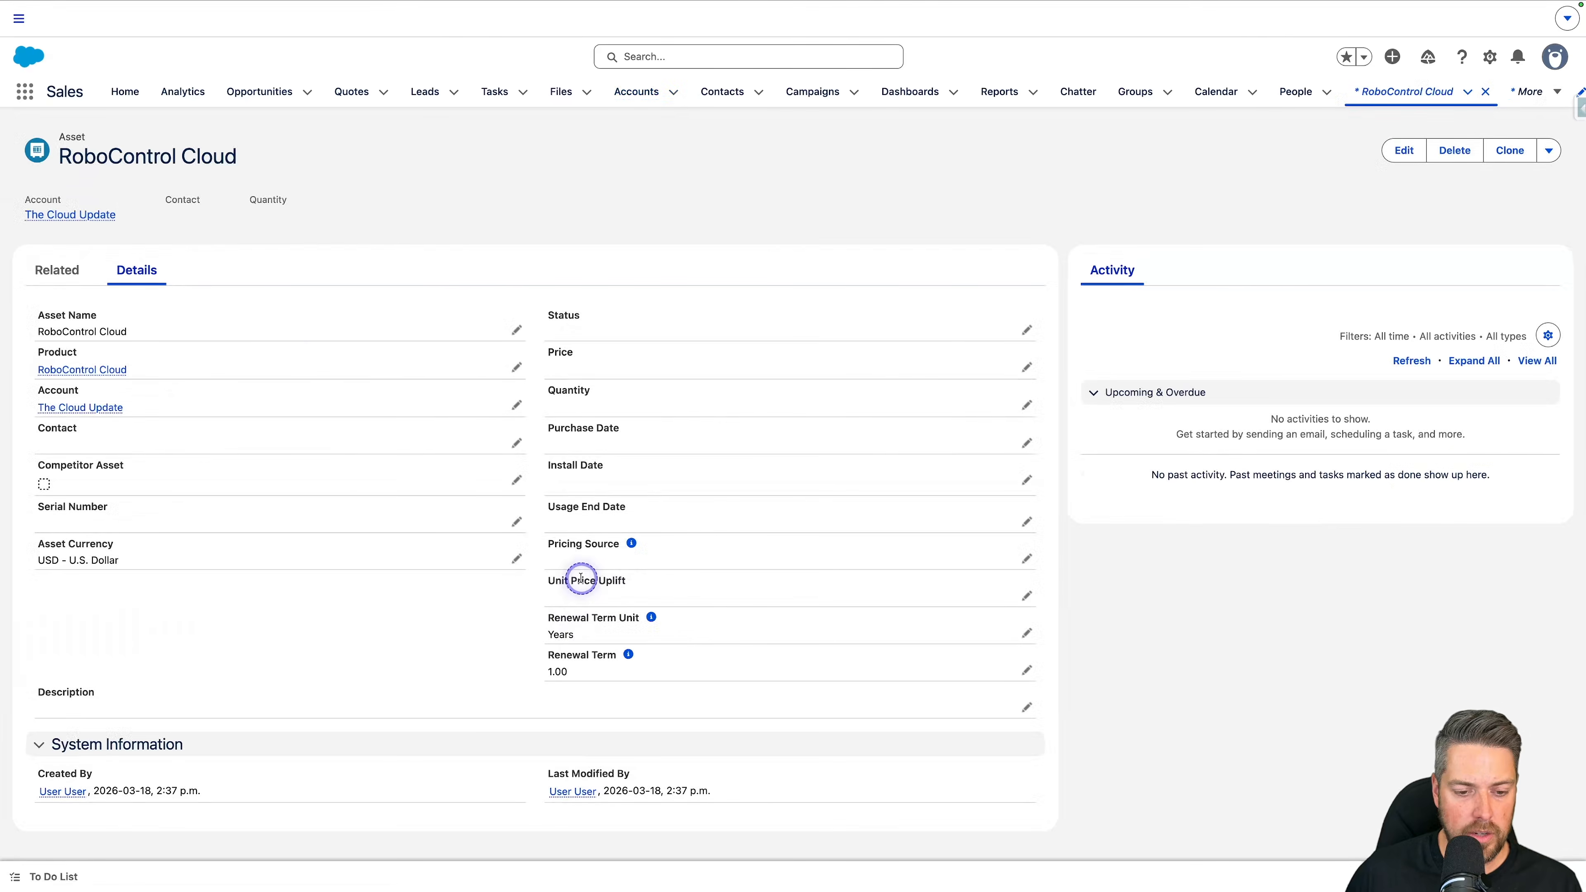
Step: Set the asset's Pricing Source to Last Transaction and save the asset
double_click(580, 564)
click(605, 580)
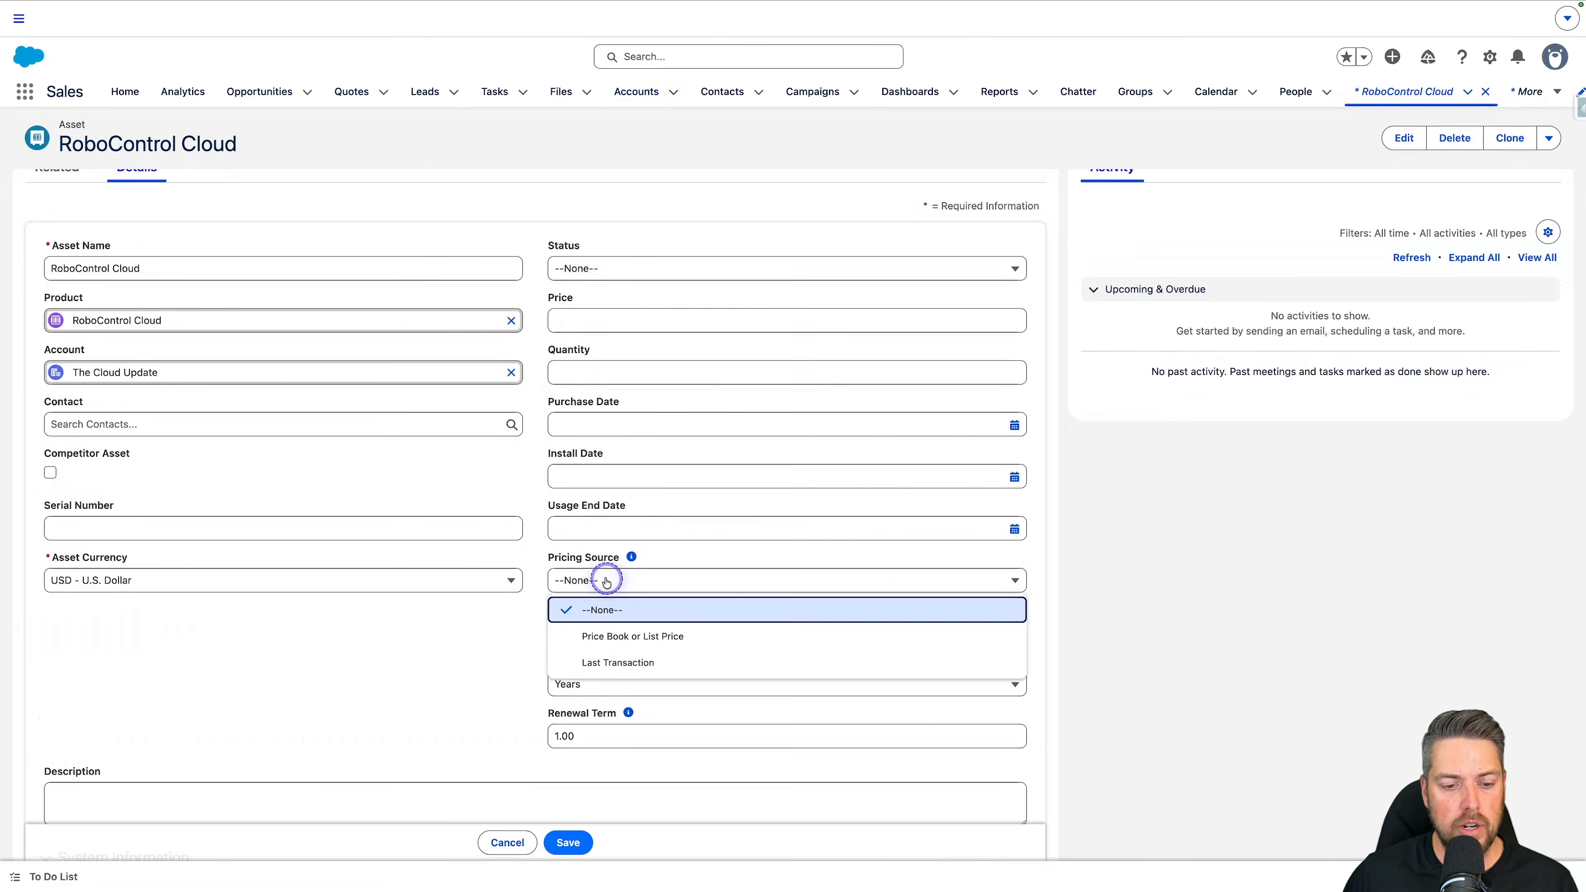
click(620, 653)
click(568, 843)
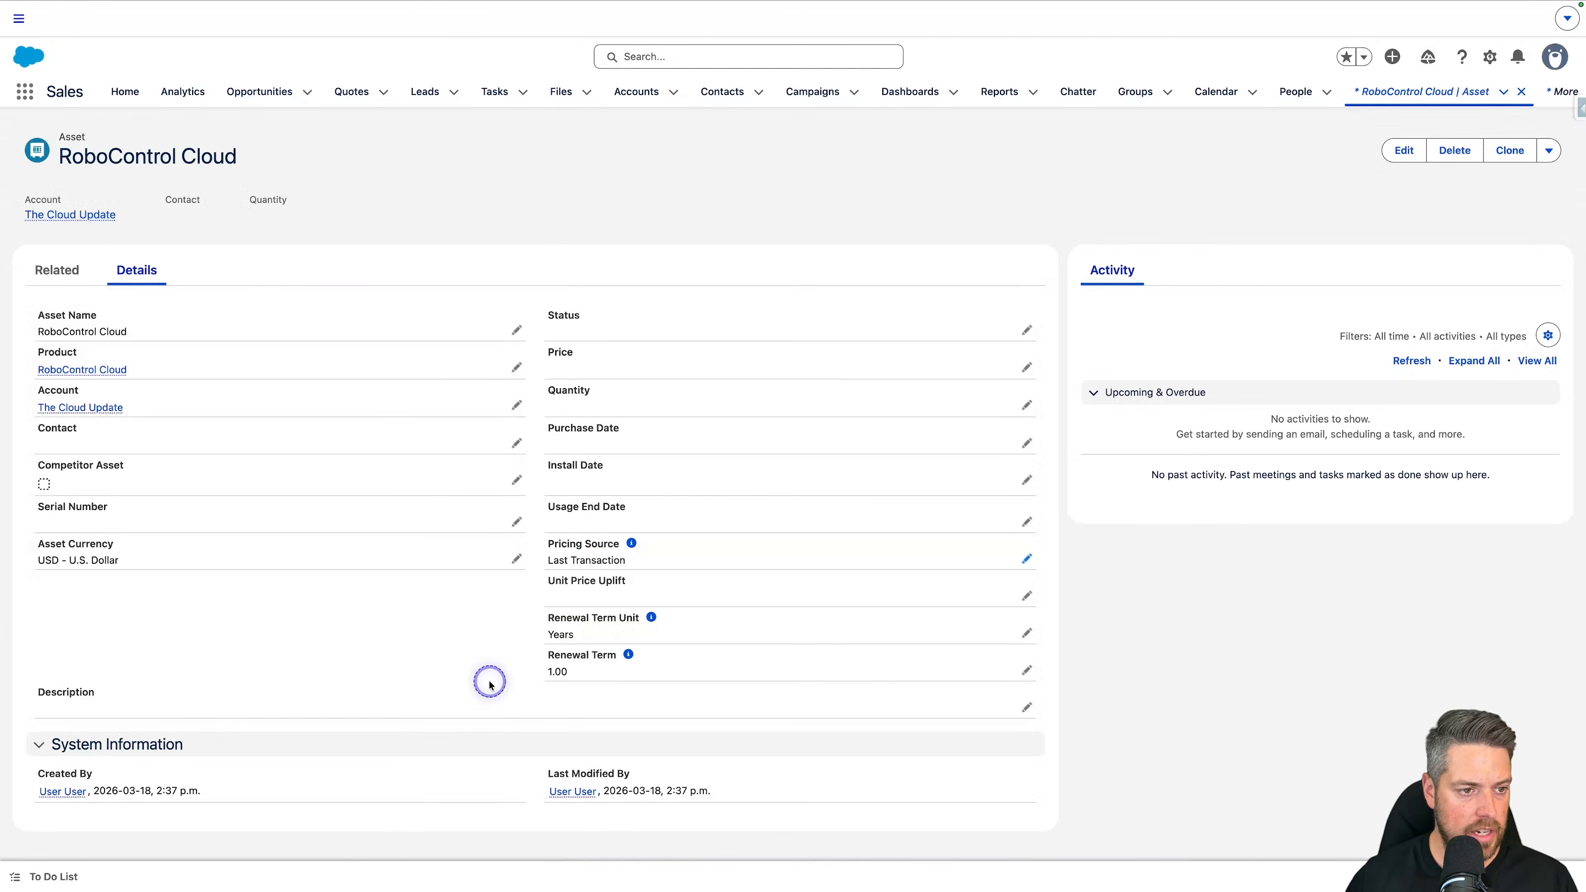
Step: Open the asset state period listed among the asset's related records
click(72, 270)
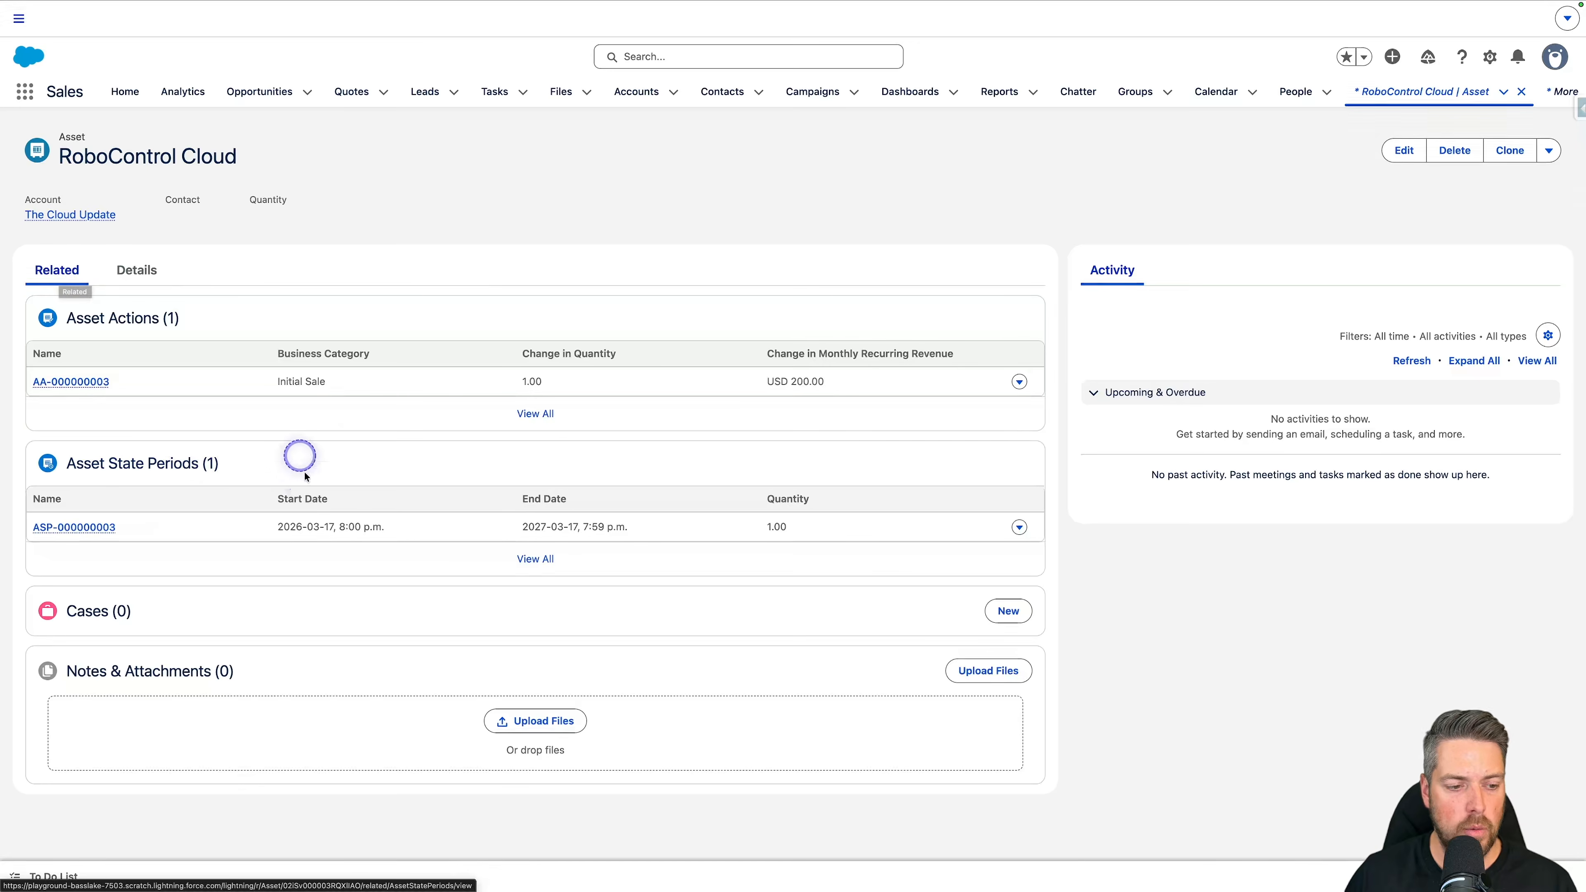
click(88, 528)
click(72, 283)
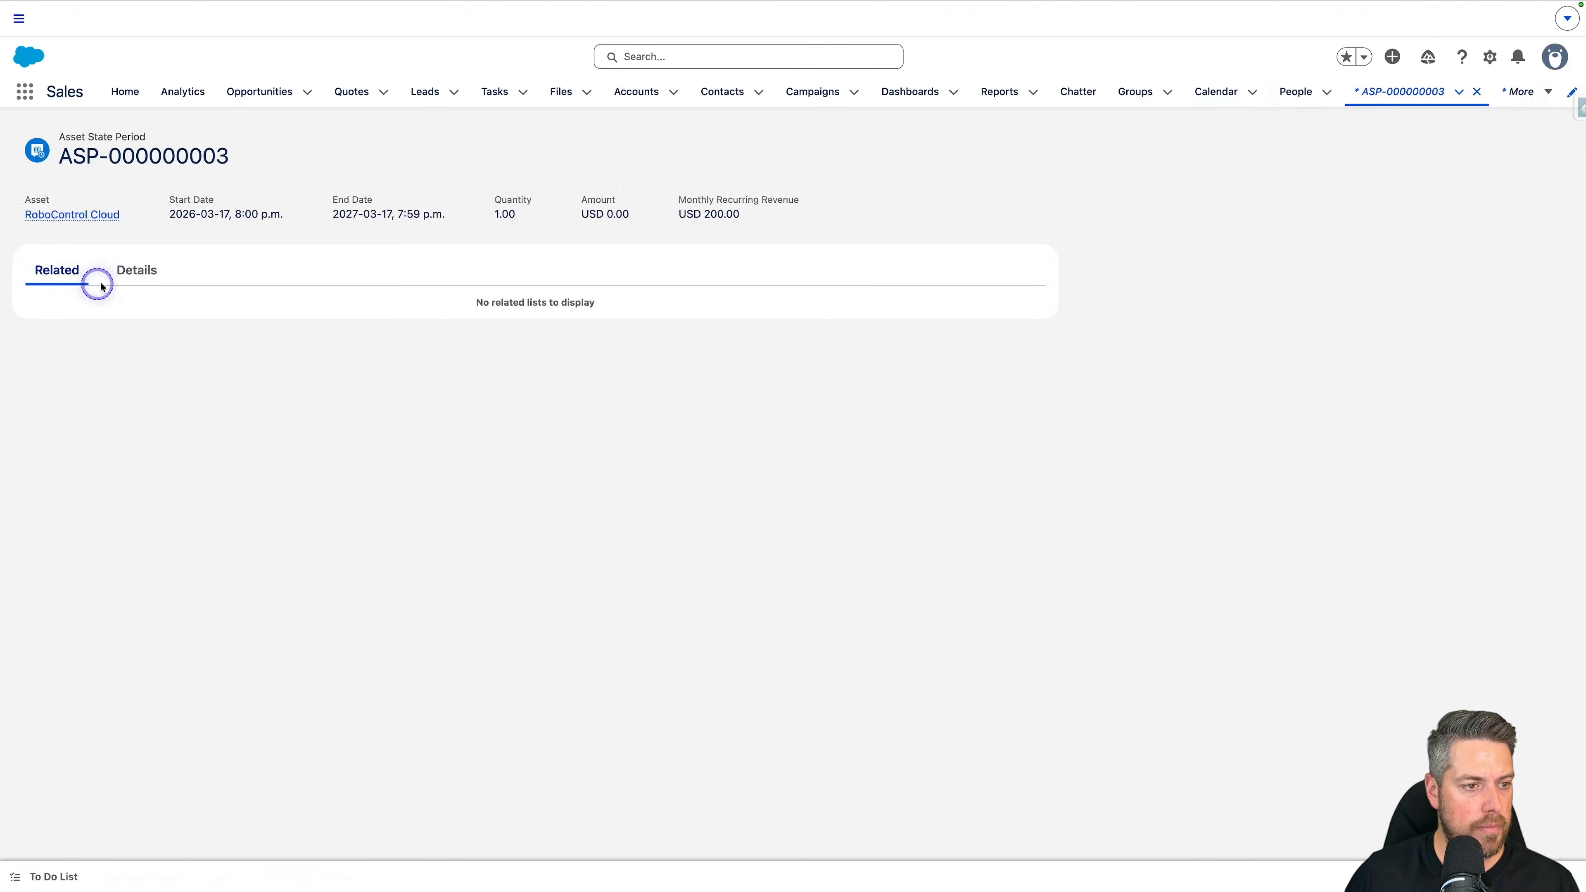
Step: Show the asset state period's details and examine its monthly recurring revenue, price revision policy and formula
click(128, 272)
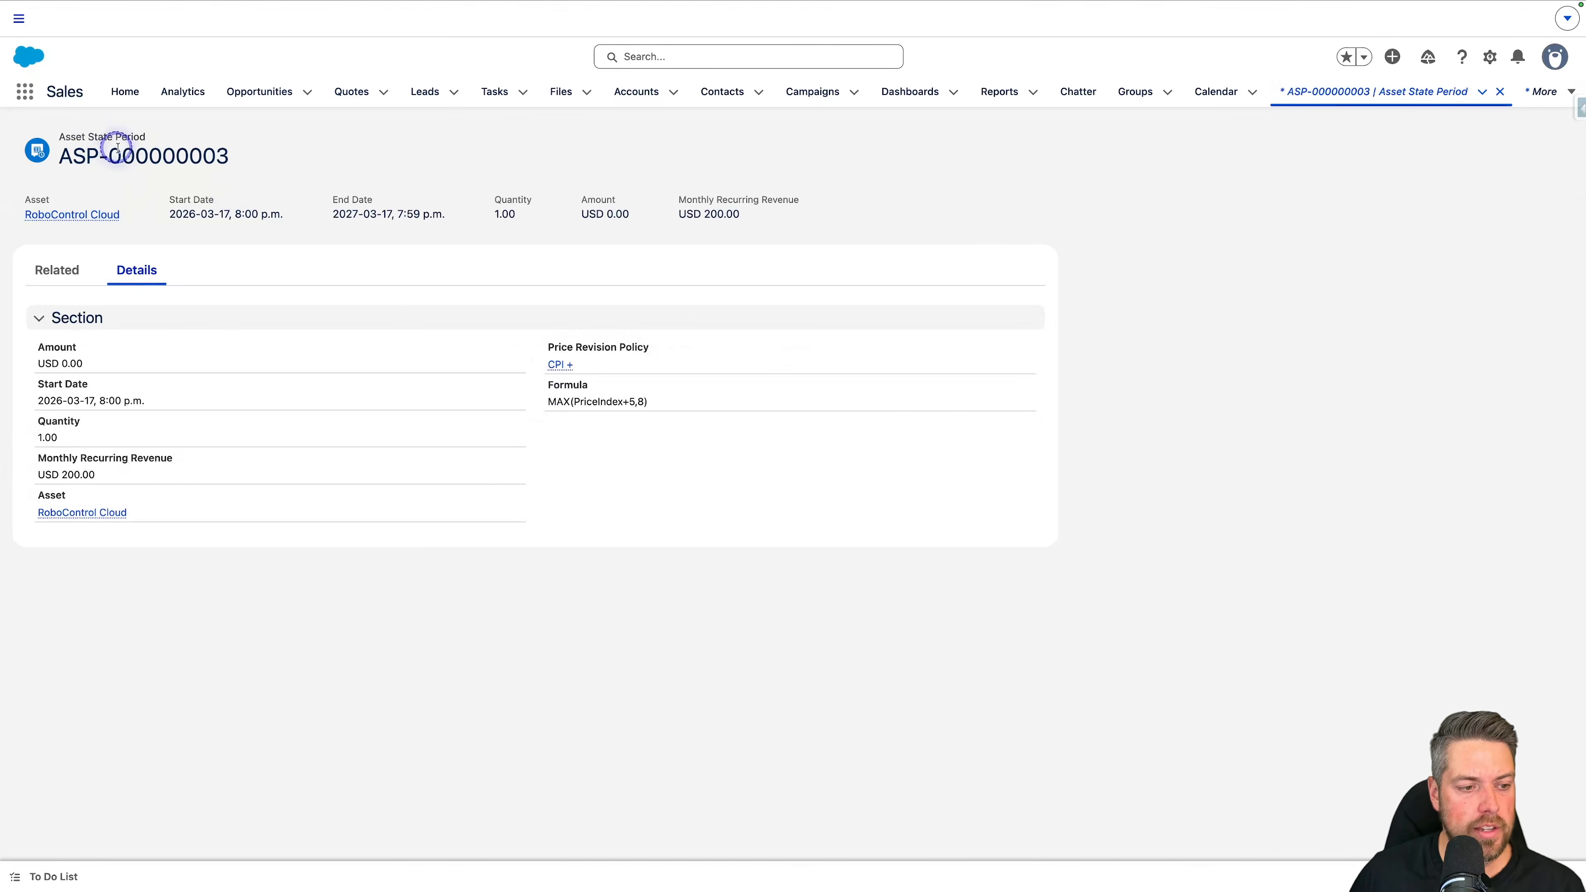
drag(125, 489, 100, 445)
click(50, 458)
click(100, 445)
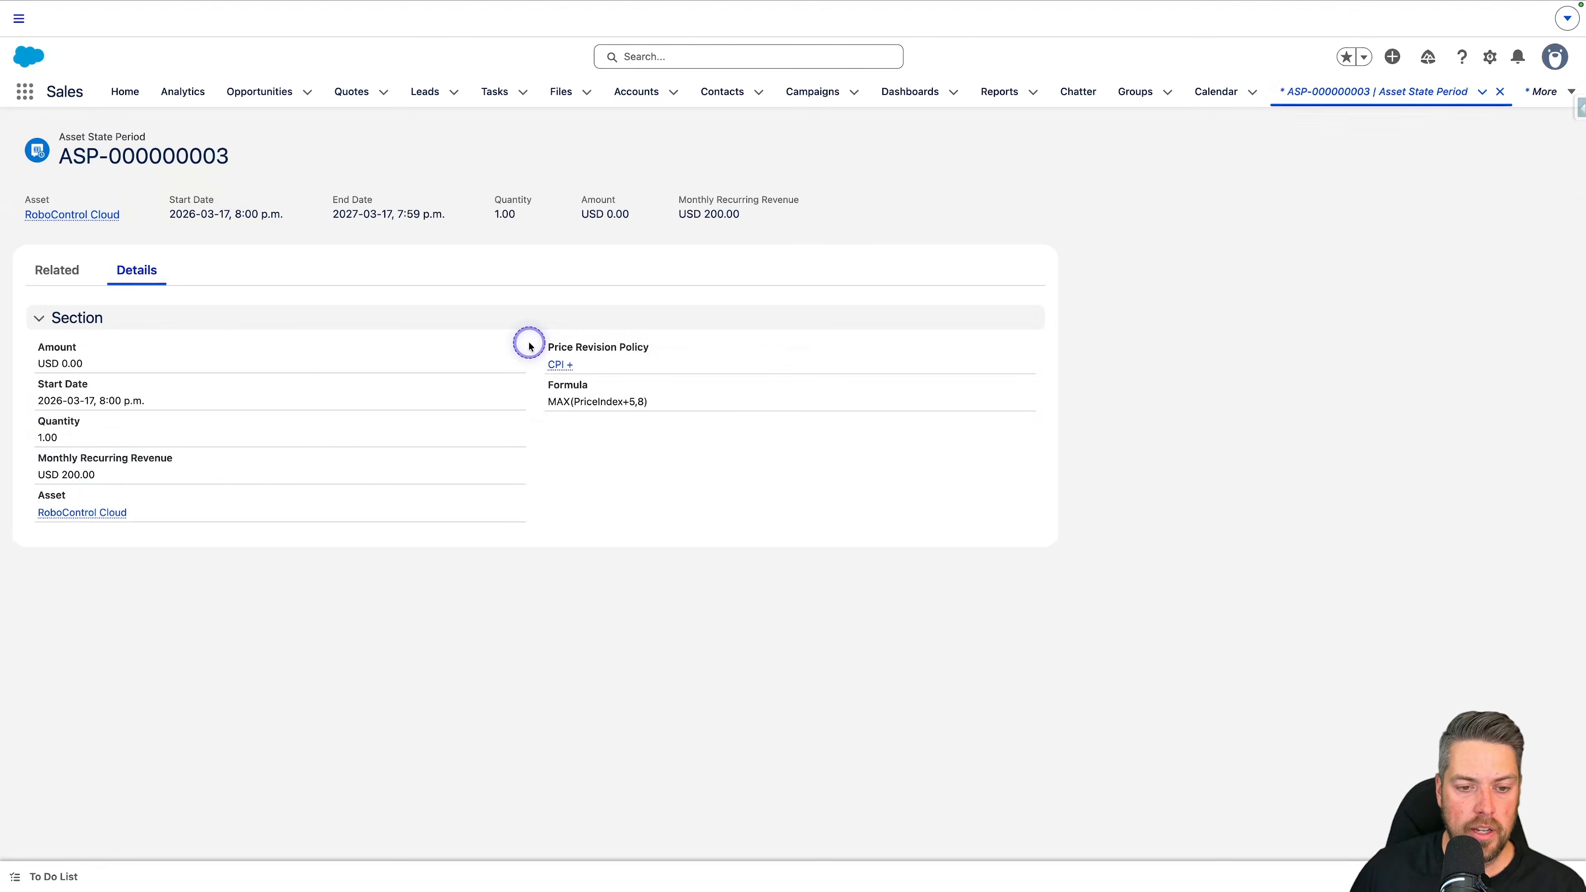
drag(542, 353, 687, 351)
drag(669, 411, 547, 388)
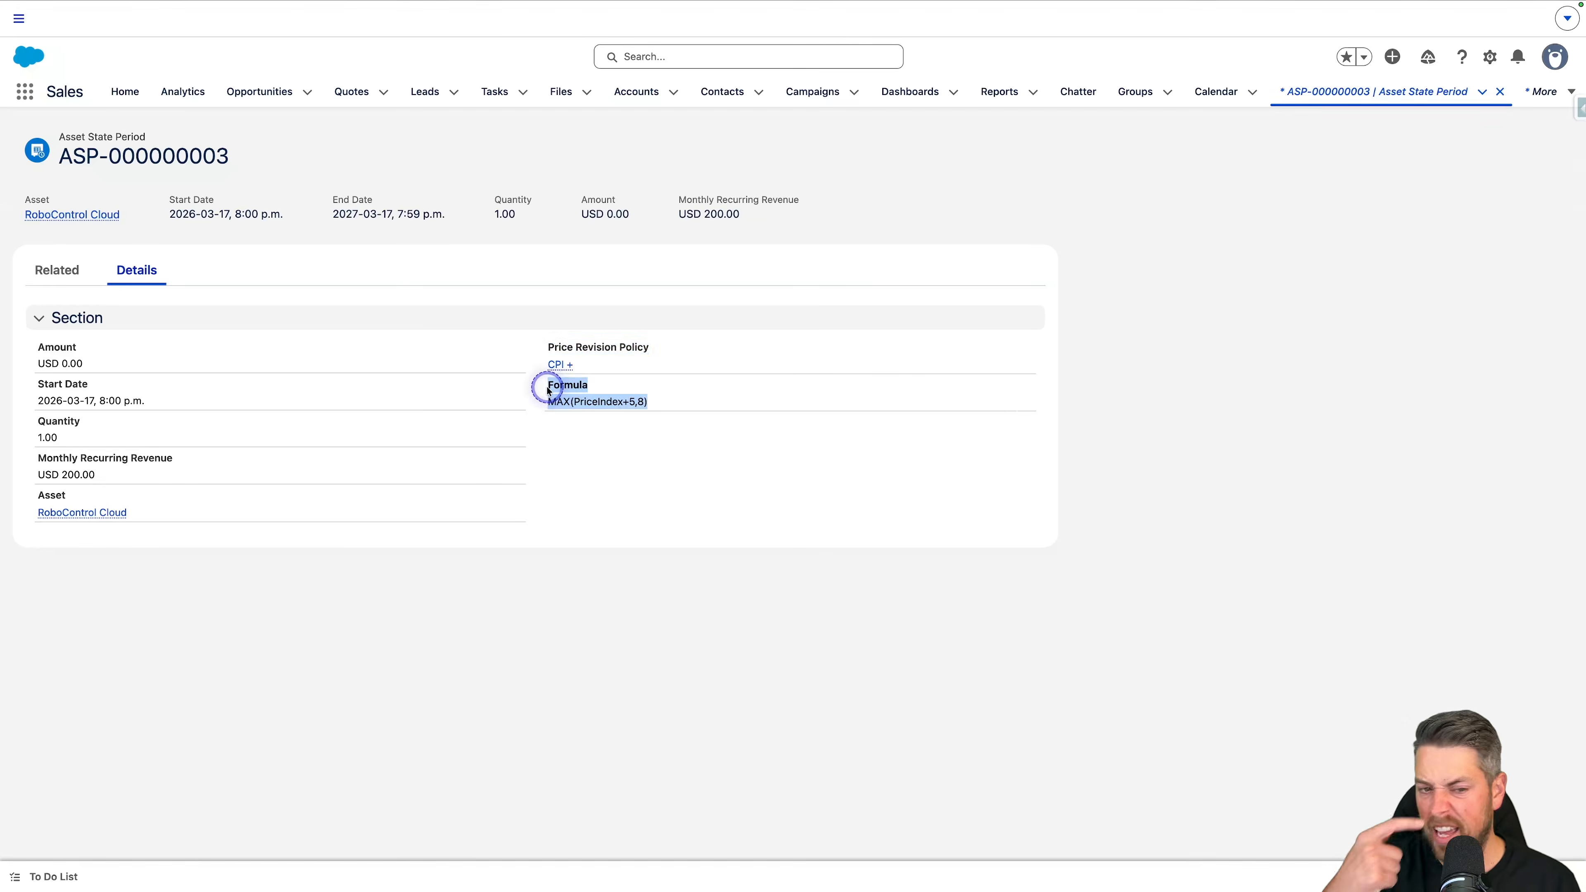
click(415, 268)
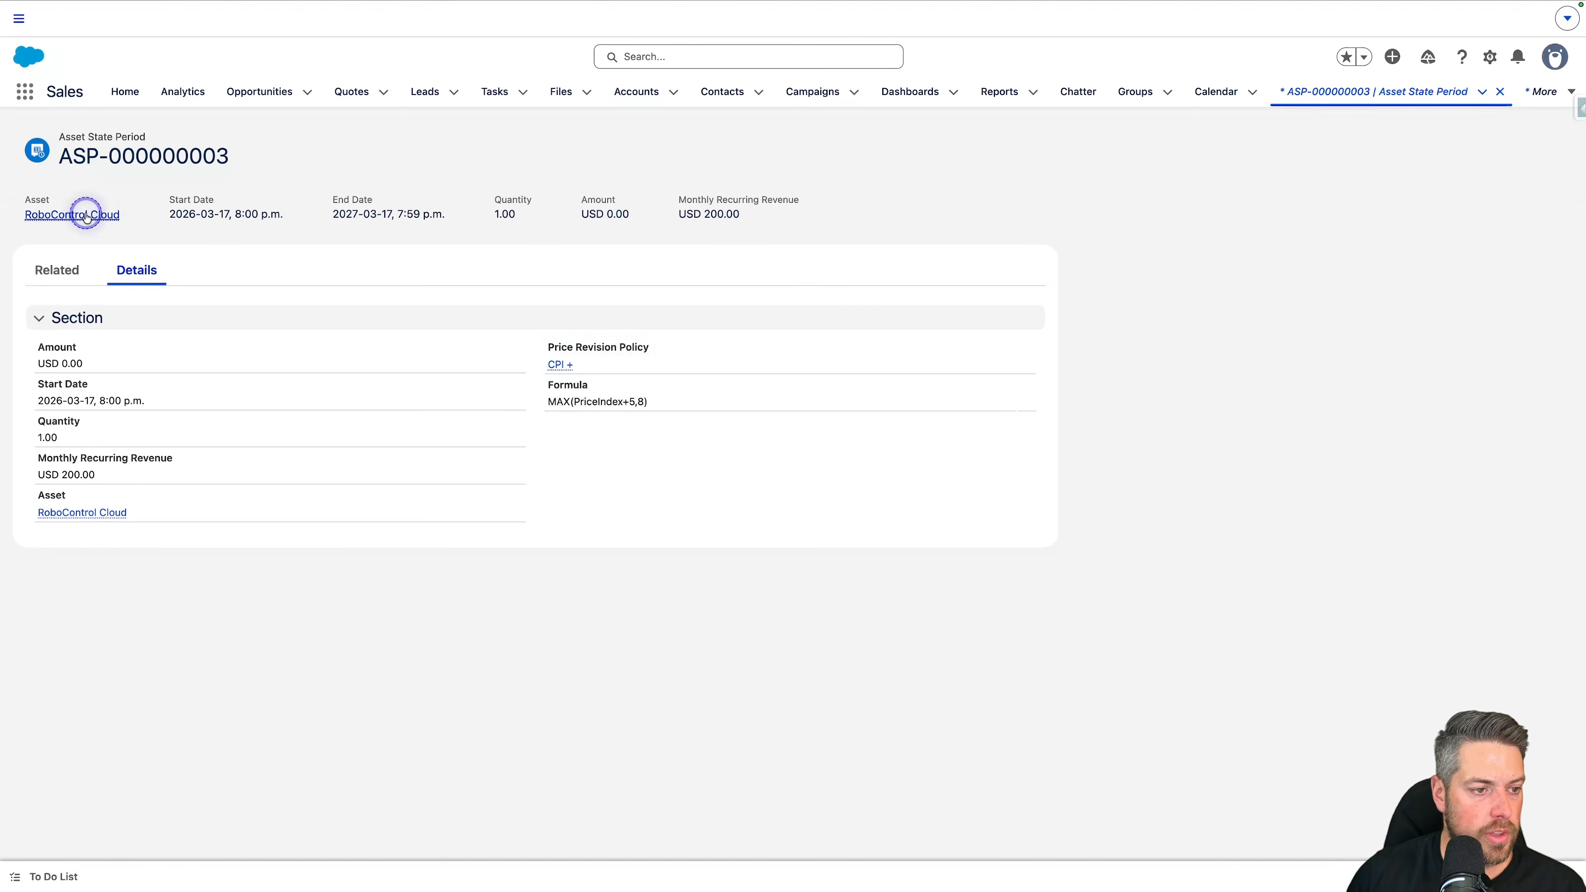
Step: Return through the RoboControl Cloud asset to The Cloud Update account and show its managed assets
mouse_move(70, 215)
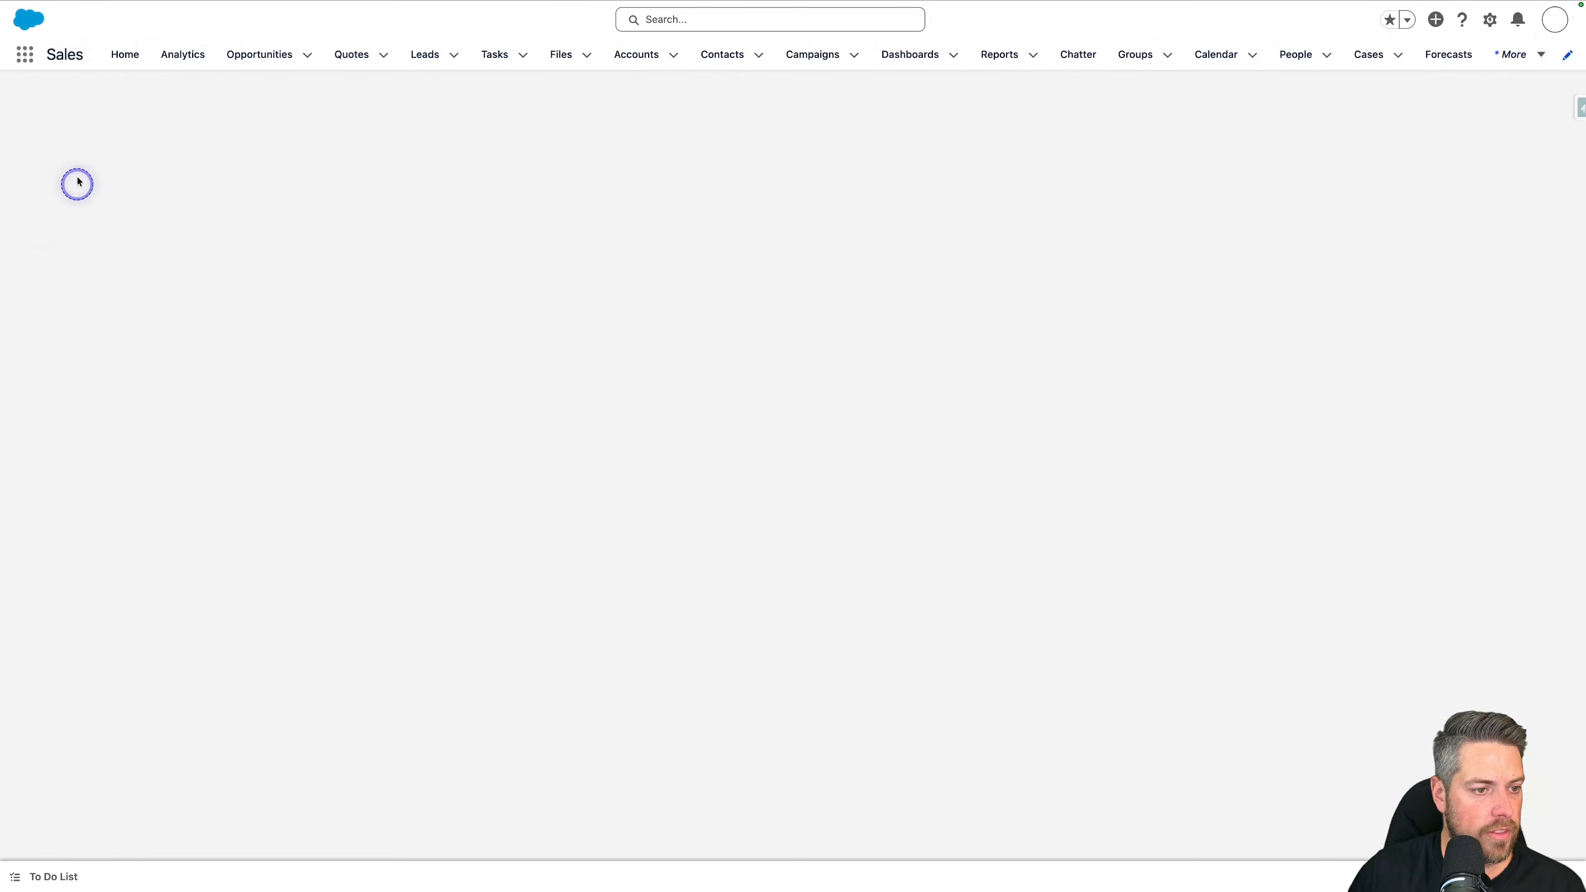
click(78, 216)
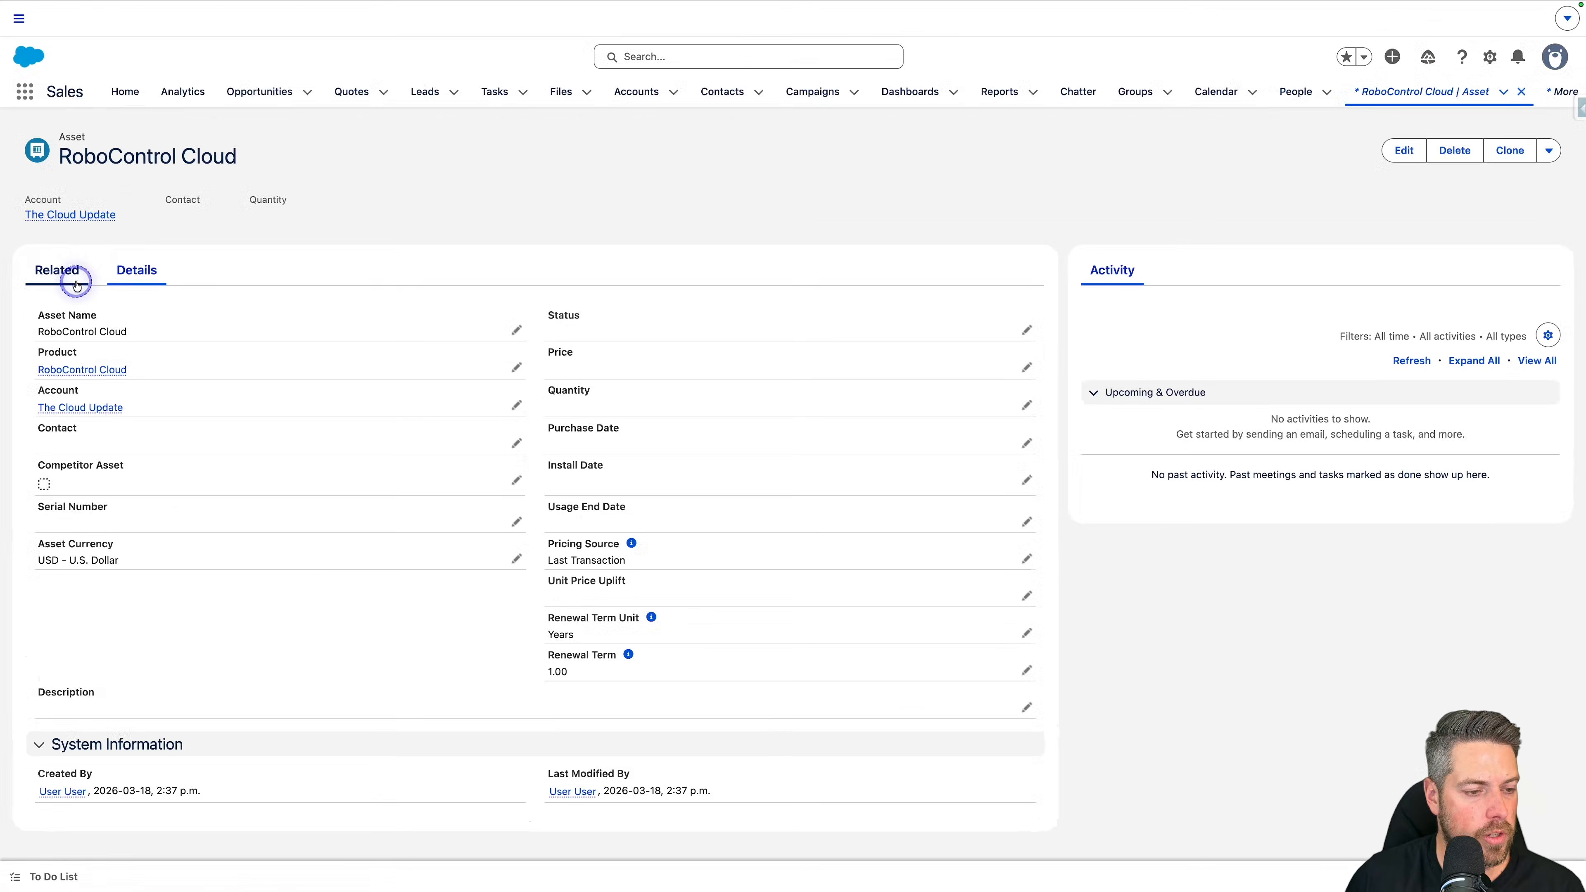
click(94, 407)
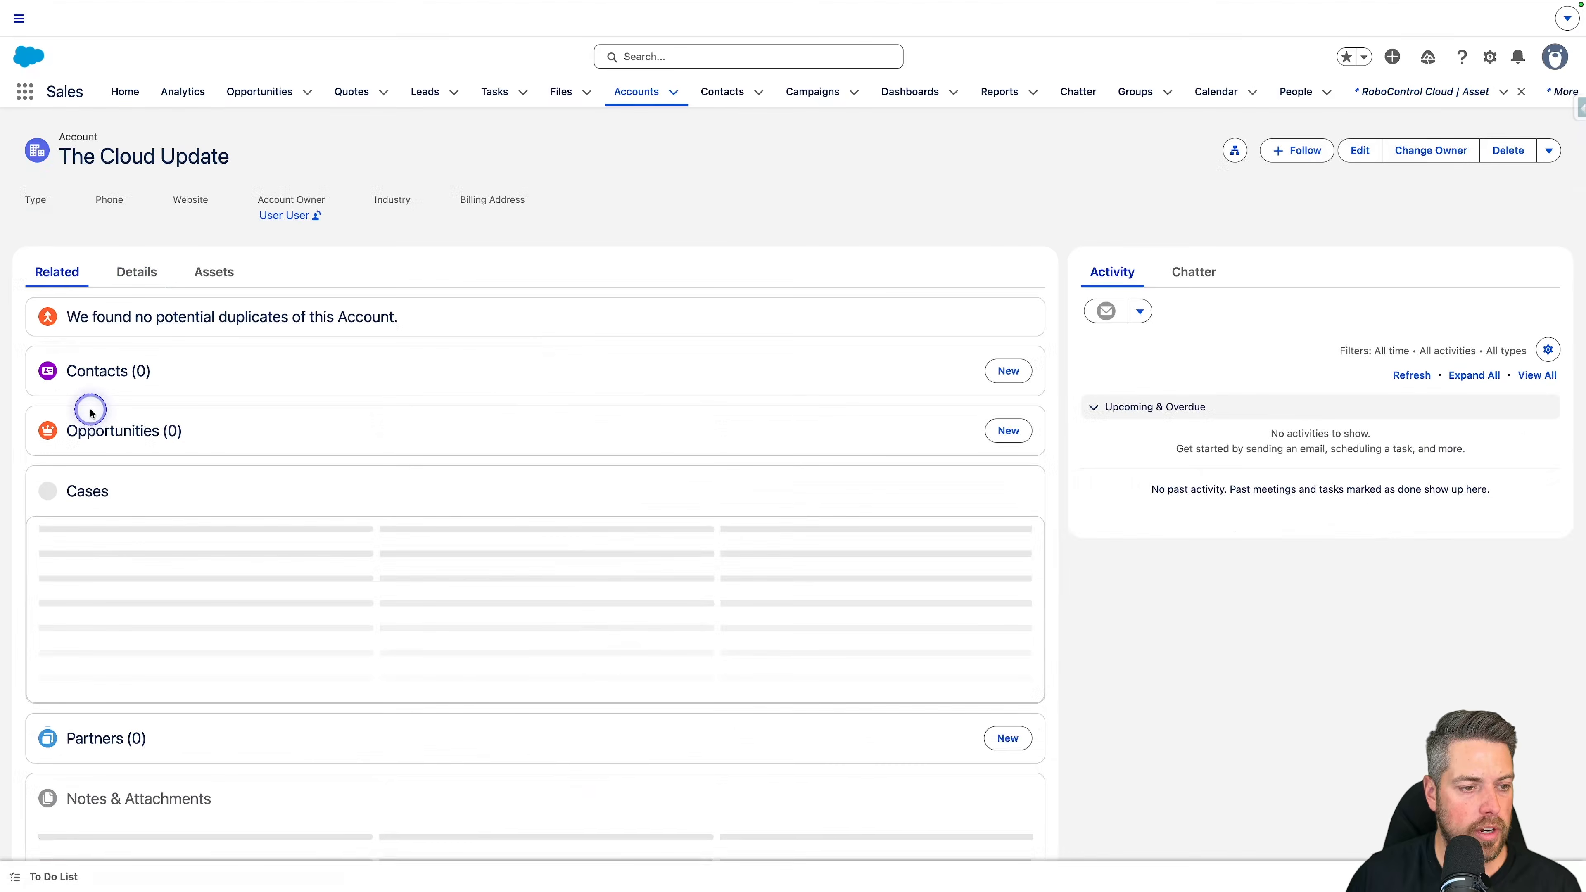
click(196, 278)
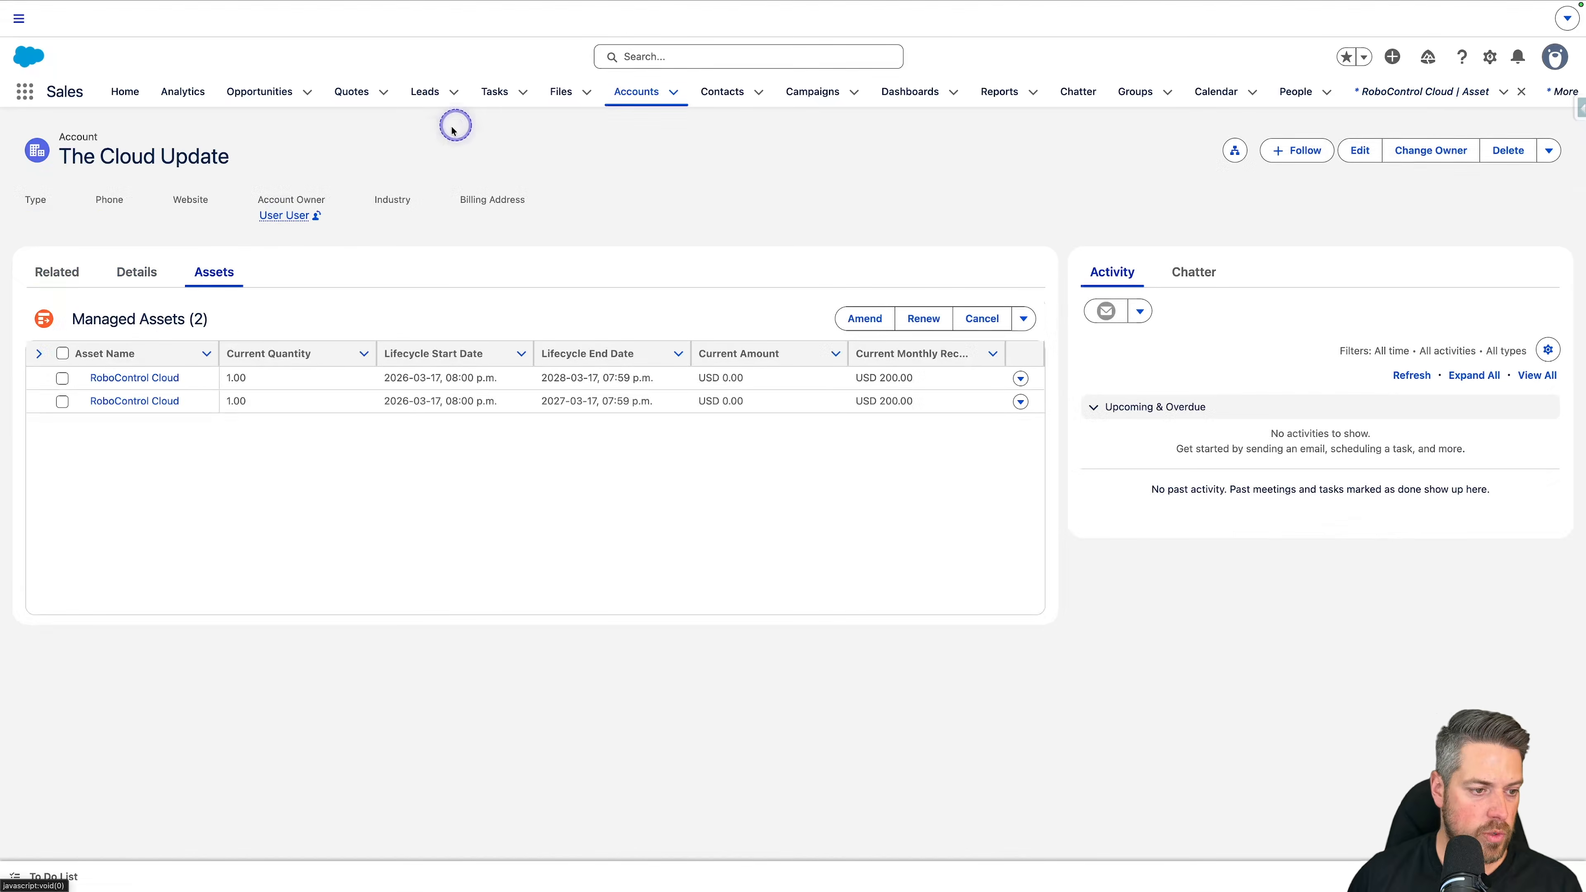
Step: Renew the managed RoboControl Cloud asset whose lifecycle ends in 2027, using Automatic Renewal as the renewal term
click(59, 403)
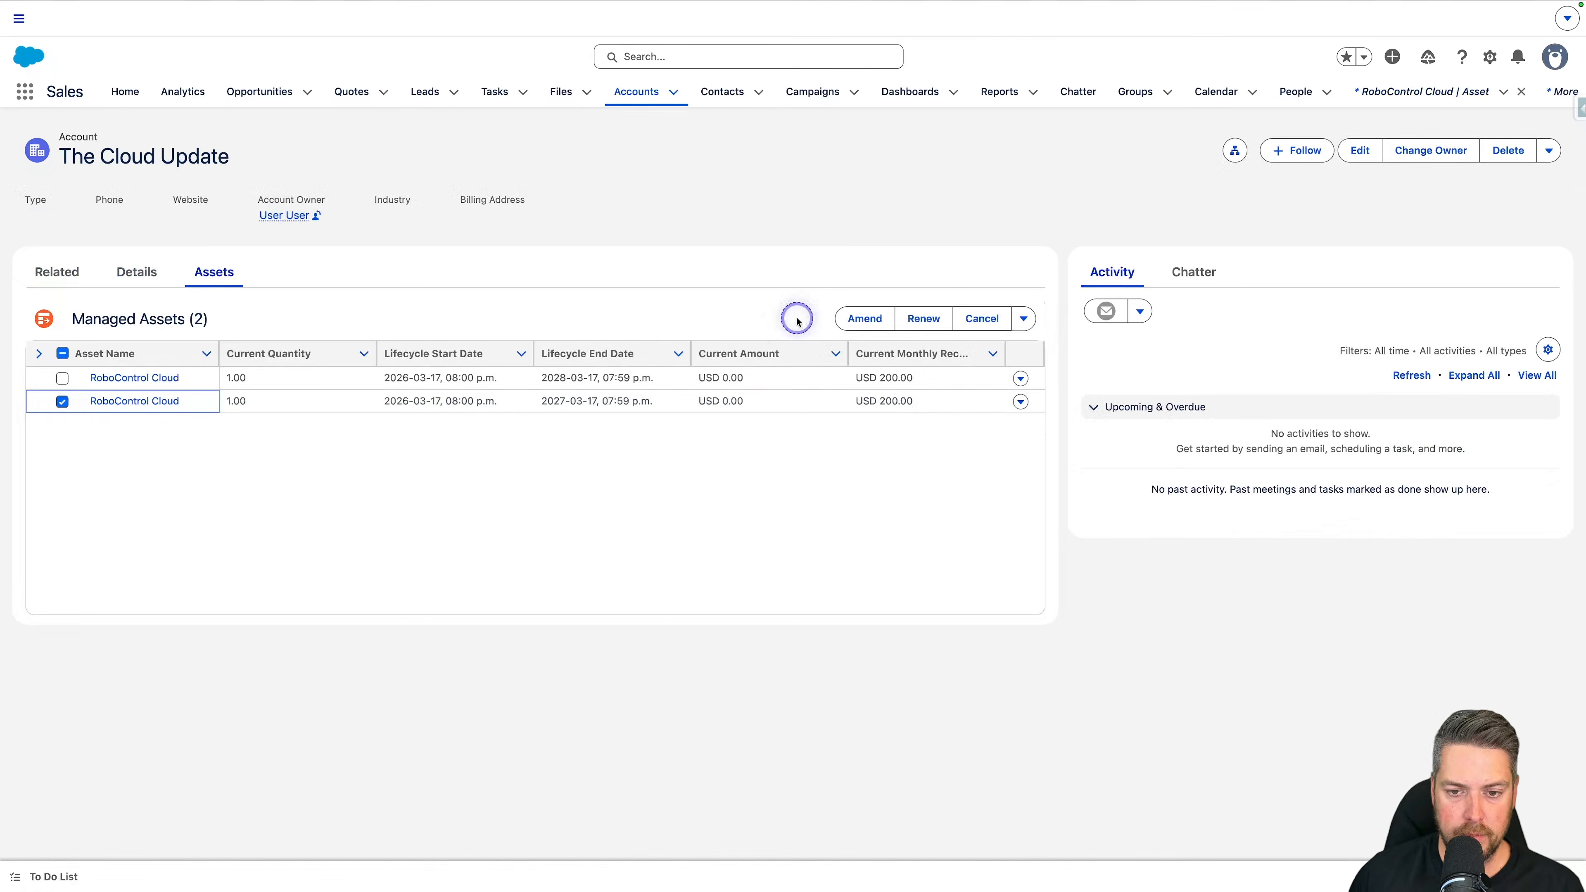
click(916, 320)
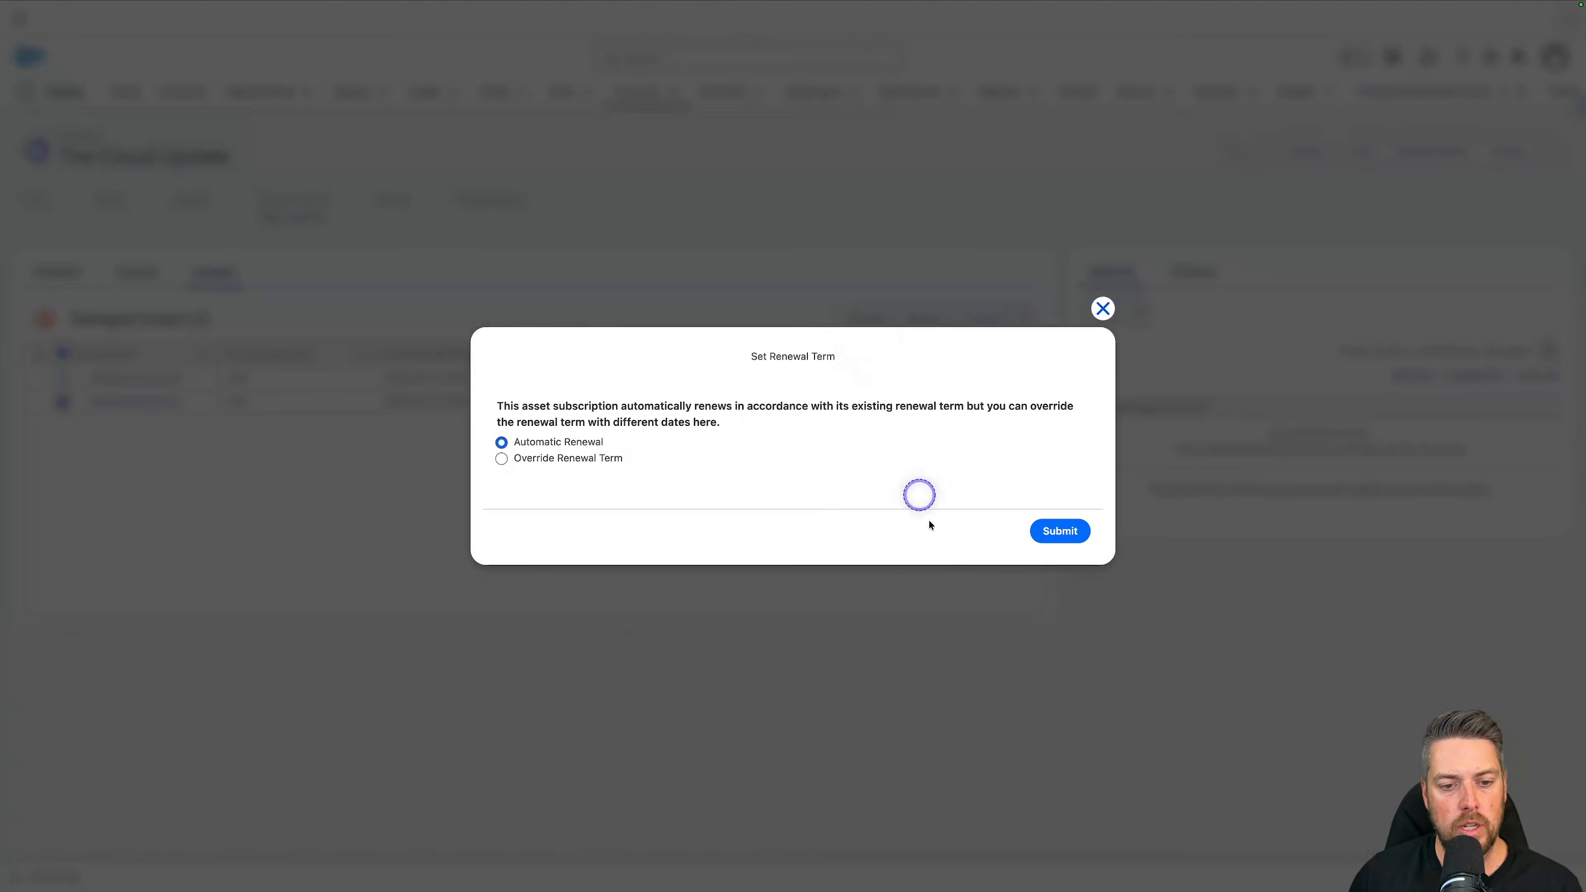
click(1063, 539)
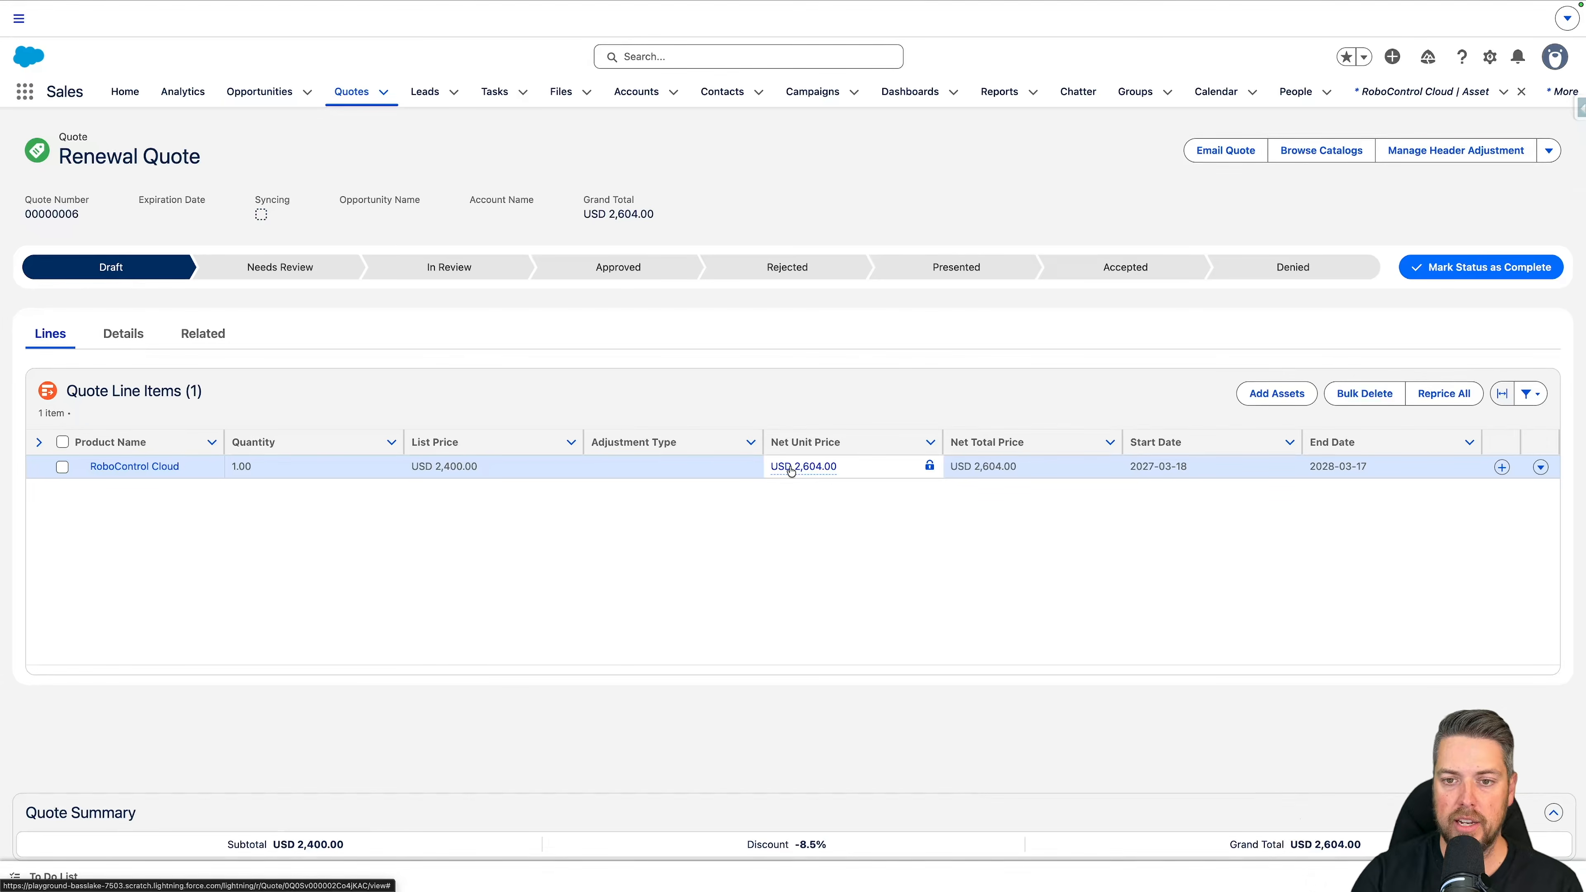
Step: Switch to the presentation's Summary slide
key(ctrl+Left)
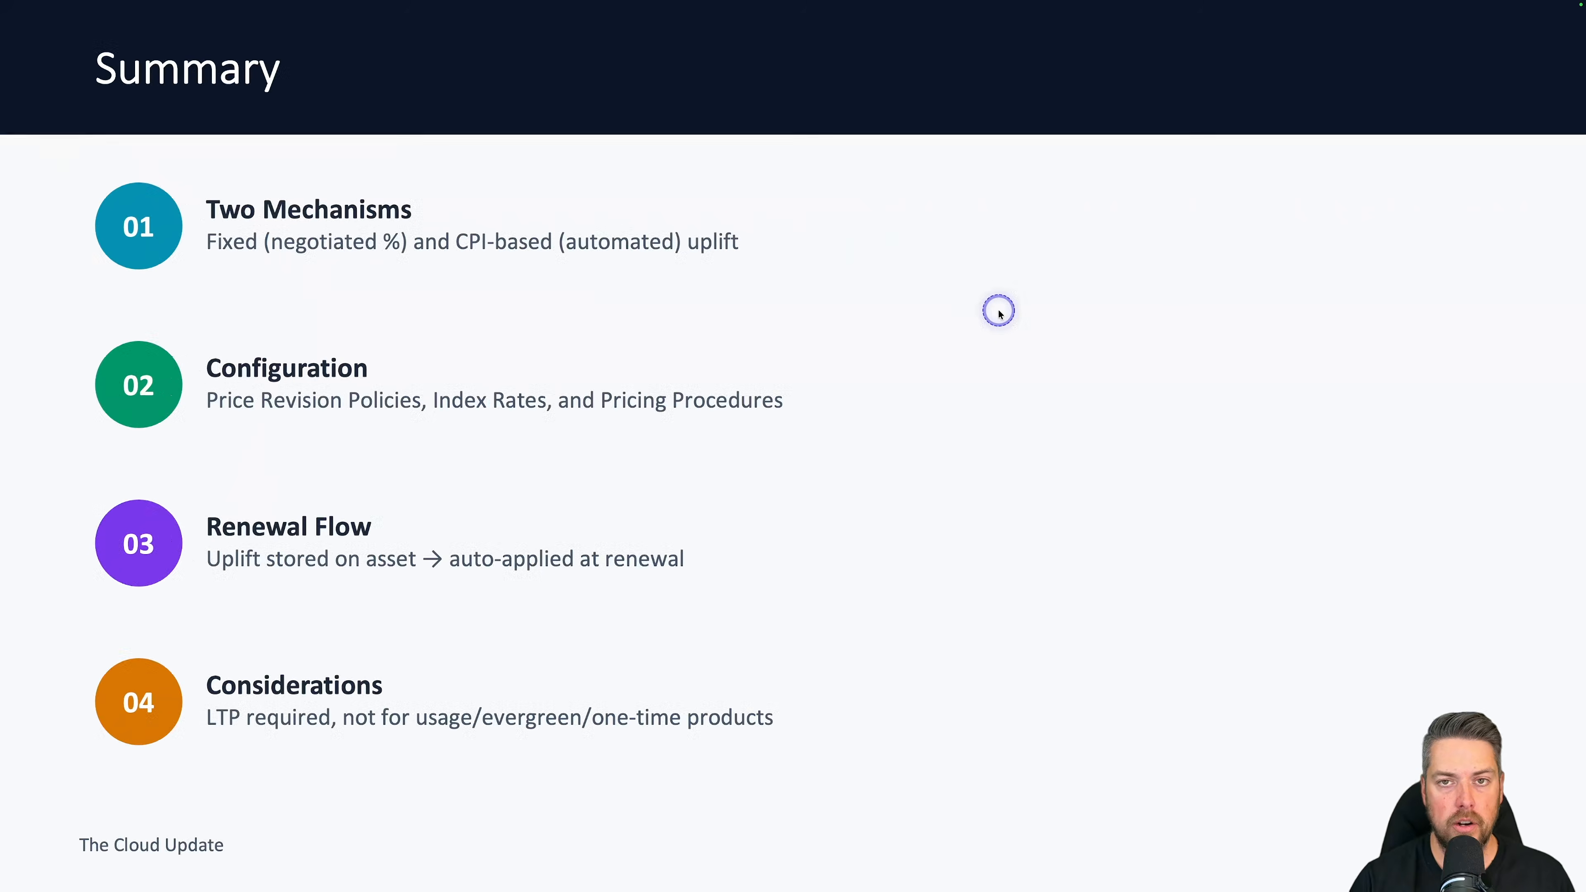